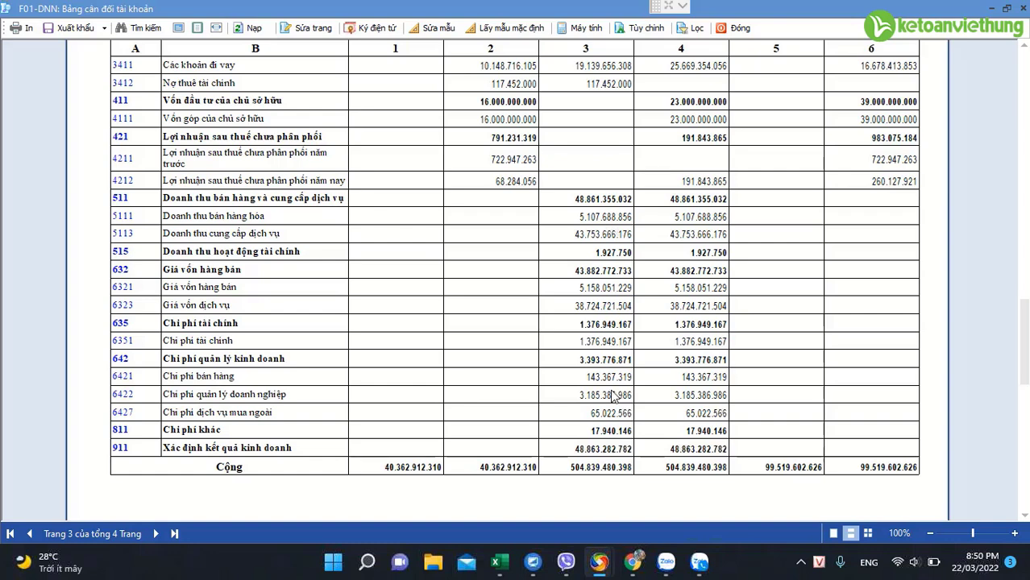
# Close the trial balance and generate the B02-DNN: Báo cáo kết quả hoạt động kinh doanh report for the period Năm nay
pyautogui.click(733, 31)
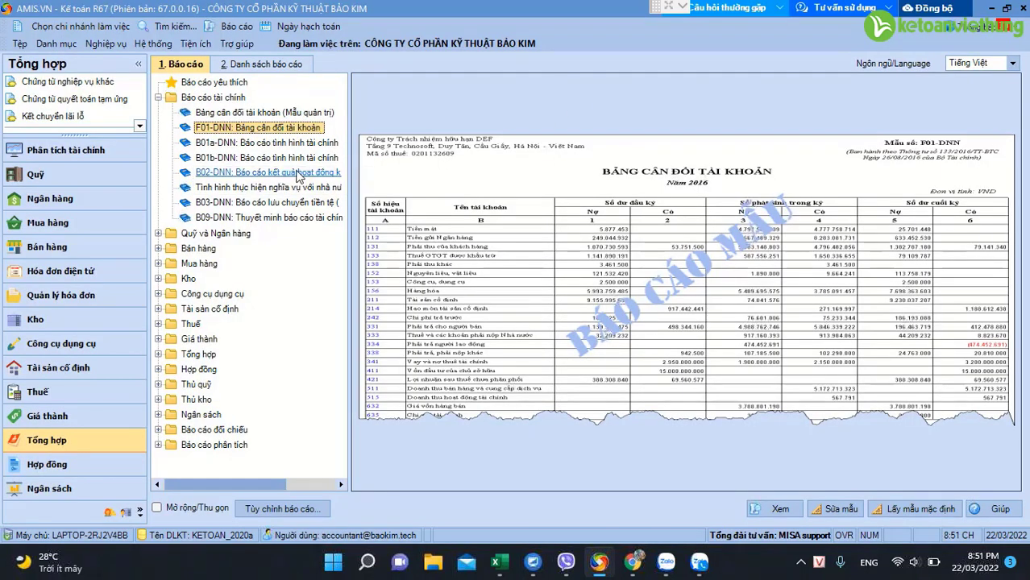
pyautogui.click(301, 178)
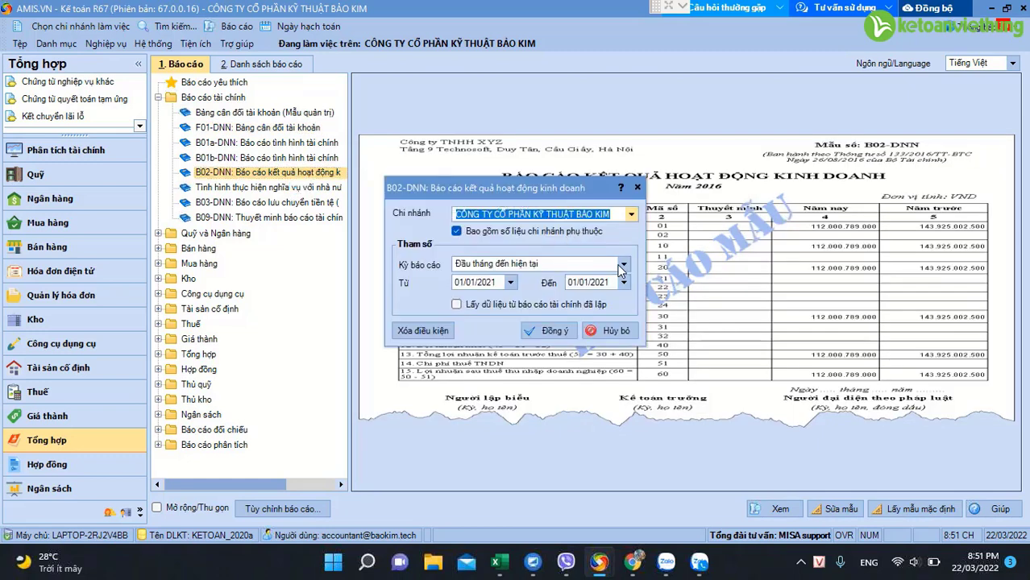
pyautogui.click(624, 268)
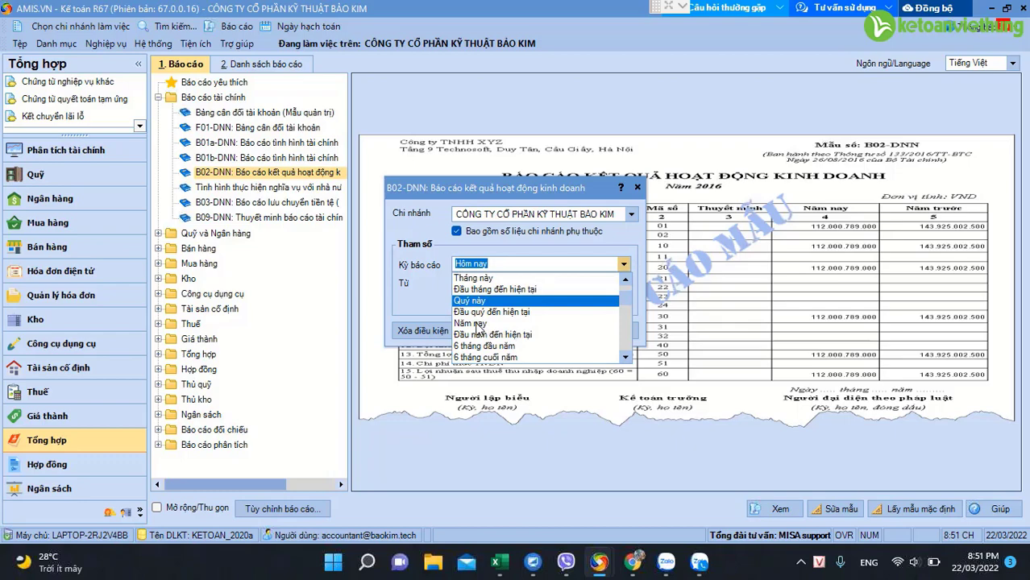
pyautogui.click(476, 323)
pyautogui.click(534, 329)
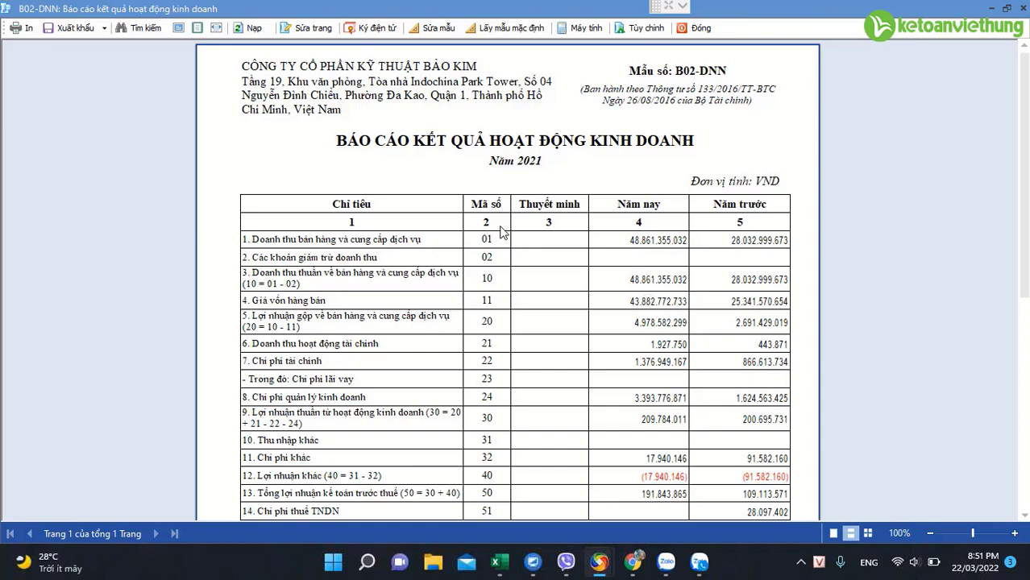
# Export the report to Downloads as an Excel 97-2003 file named B02_DNN_Bao_cao_ket_qua_hoat_dong_kinh_doanh 1
pyautogui.click(75, 27)
pyautogui.press('Down')
pyautogui.press('Return')
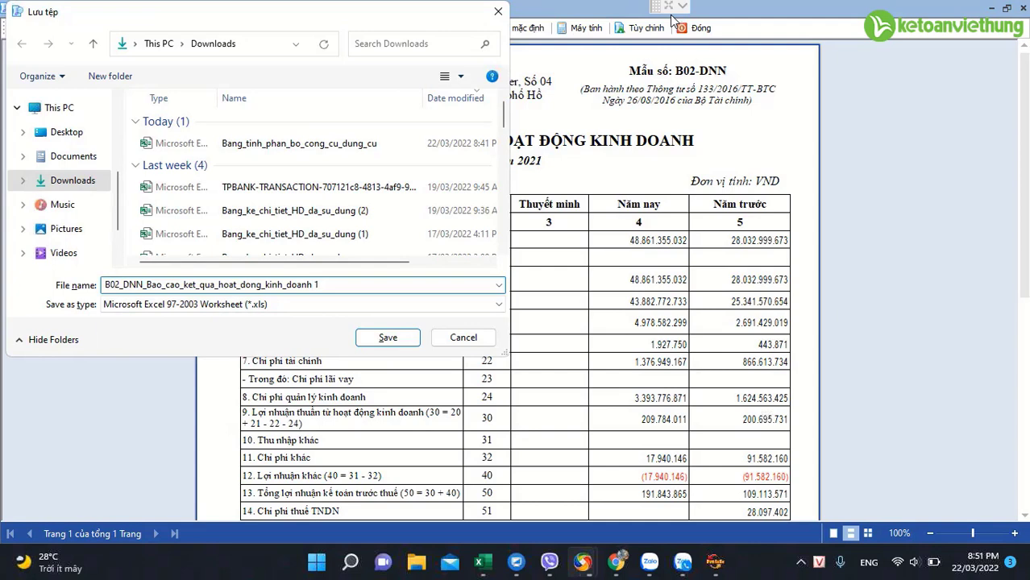
pyautogui.press('Return')
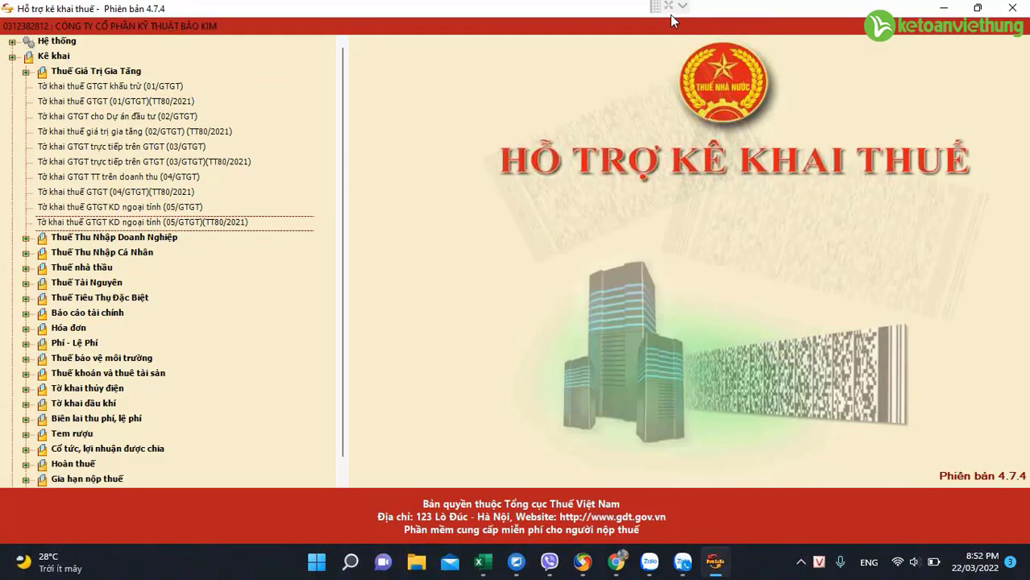
# In the Hỗ trợ kê khai thuế application, create the 2021 Tờ khai Quyết toán TNDN (03/TNDN) (TT80/2021) with appendix 03-1A/TNDN
pyautogui.press('Down')
pyautogui.press('Down')
pyautogui.press('Down')
pyautogui.press('Down')
pyautogui.press('Down')
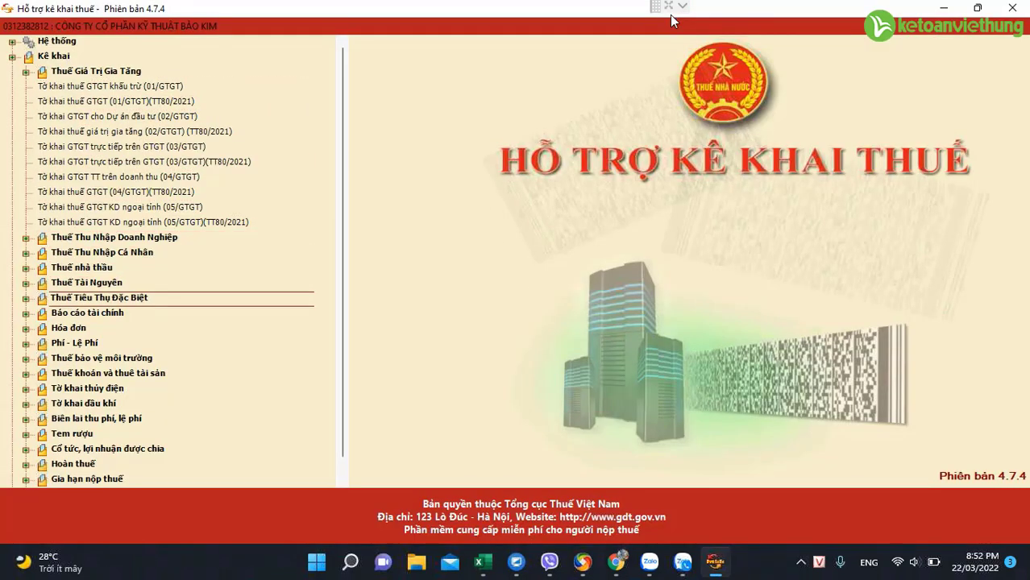
pyautogui.click(113, 237)
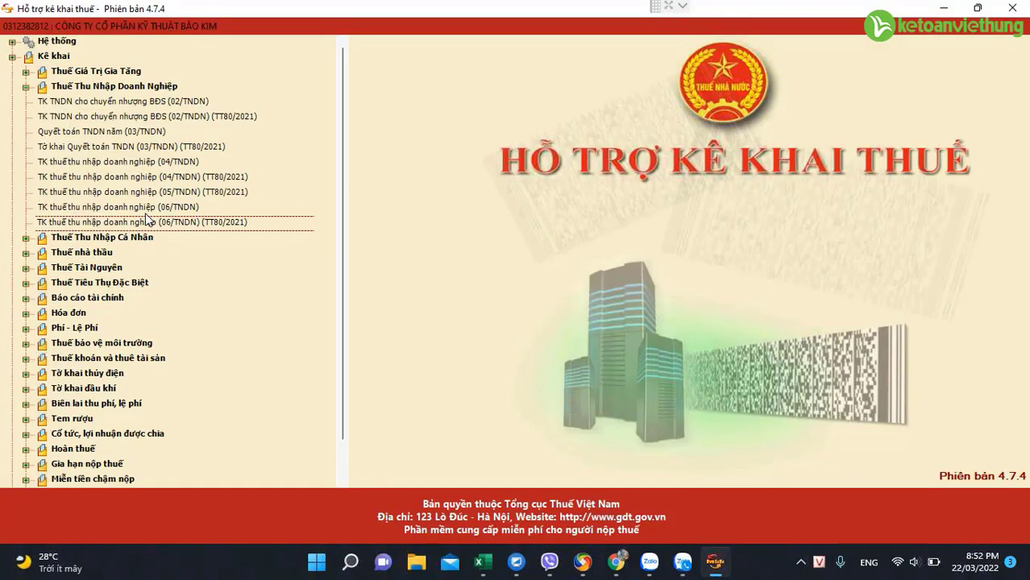
pyautogui.click(125, 147)
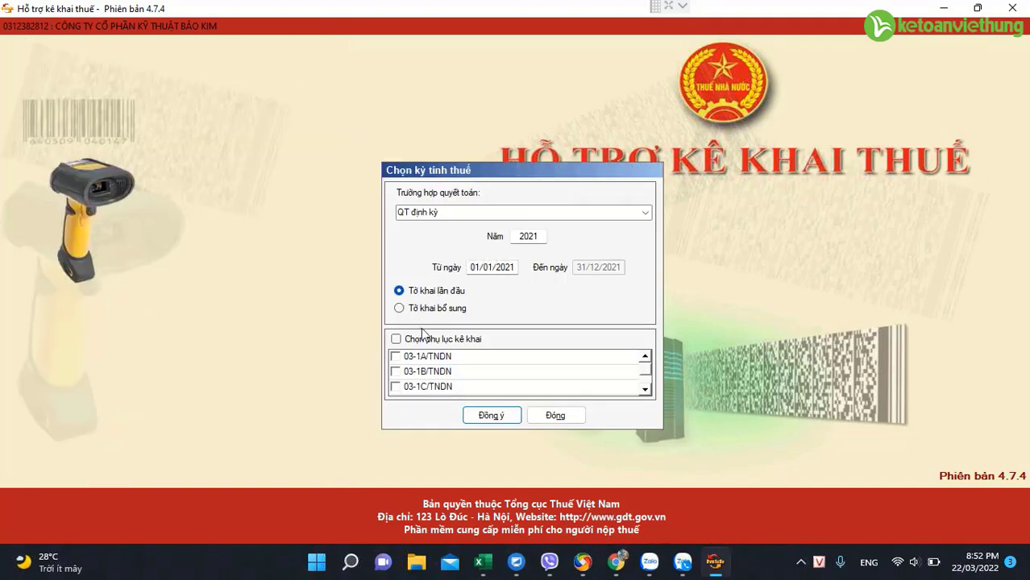
pyautogui.click(396, 357)
pyautogui.click(484, 412)
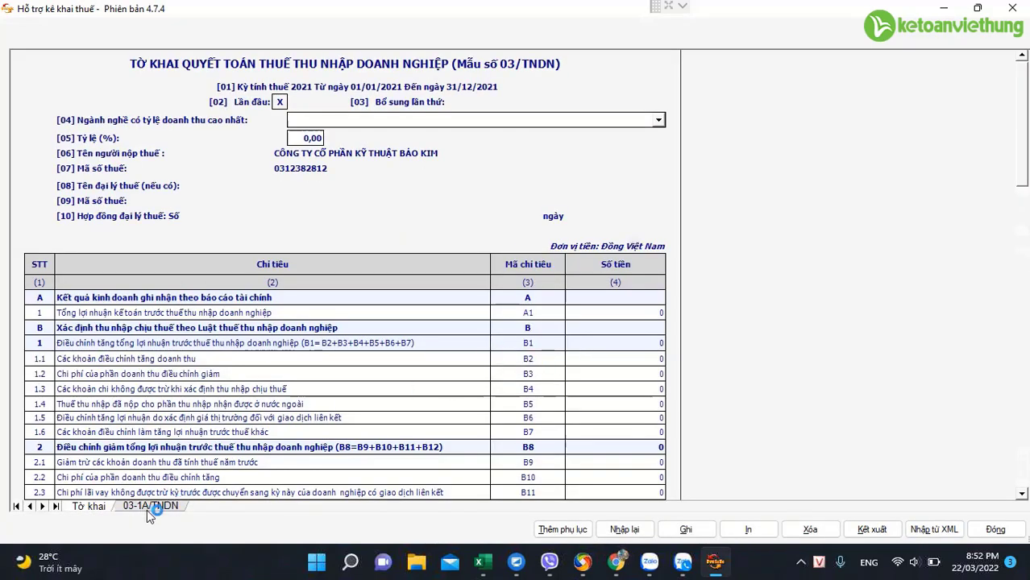
# Open appendix 03-1A/TNDN and go through its amount fields for revenue, cost of goods sold, financial expenses, other income and other expenses
pyautogui.click(148, 507)
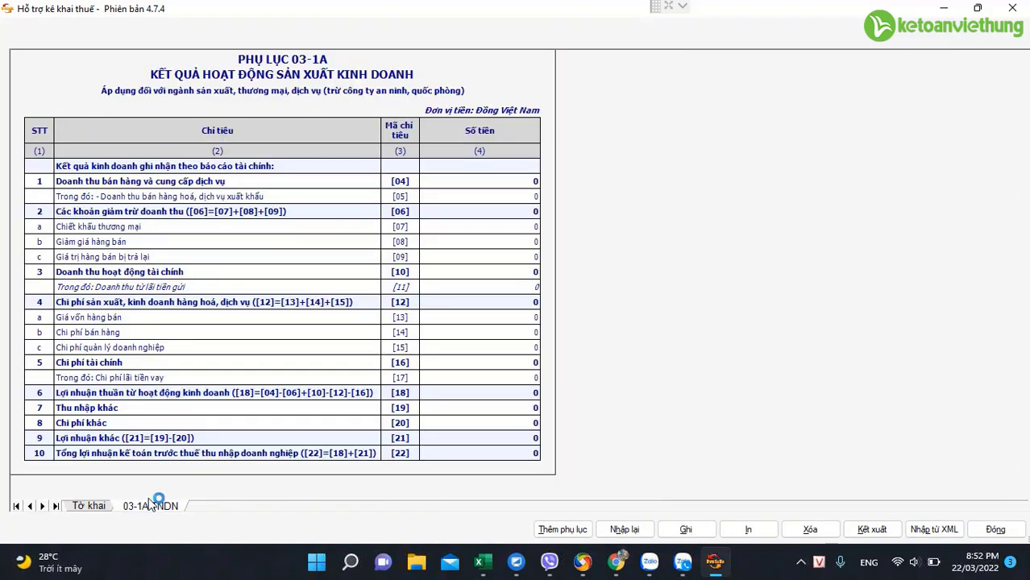
pyautogui.click(509, 181)
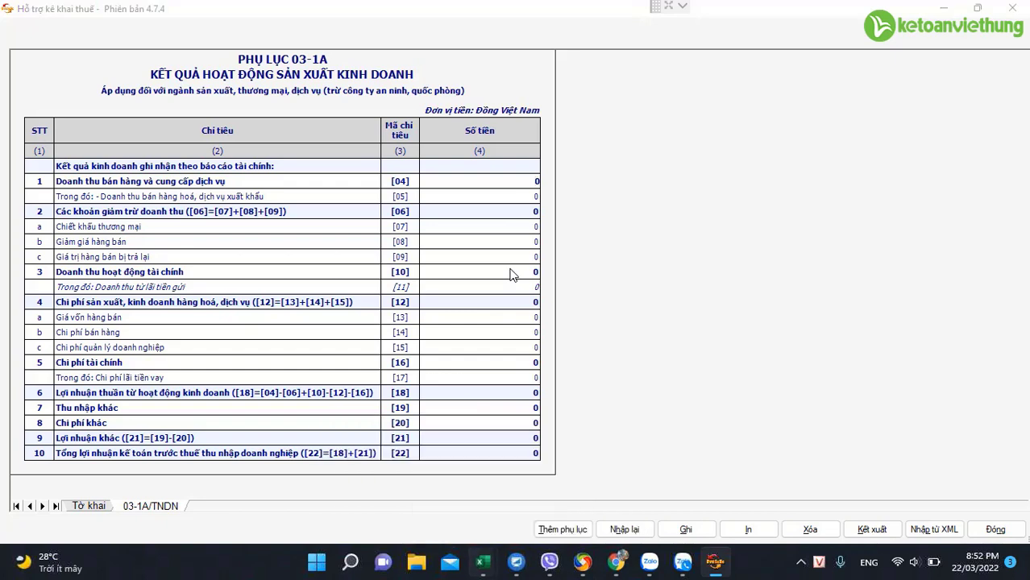
pyautogui.click(514, 315)
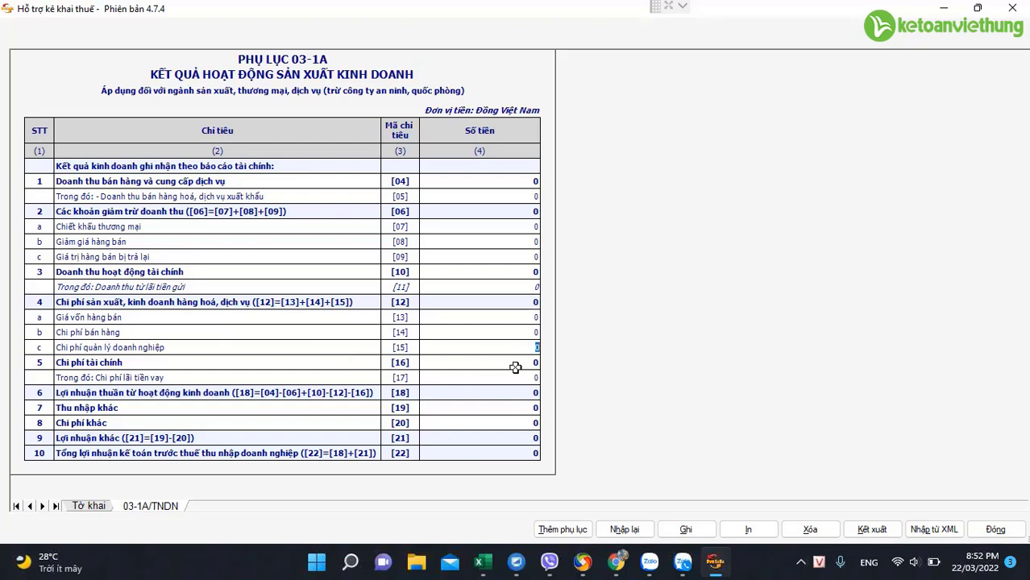
pyautogui.click(516, 364)
pyautogui.click(516, 409)
pyautogui.click(518, 423)
# Switch to the exported B02-DNN workbook in Excel and examine the Năm nay amounts, starting with sales and service revenue
pyautogui.click(490, 564)
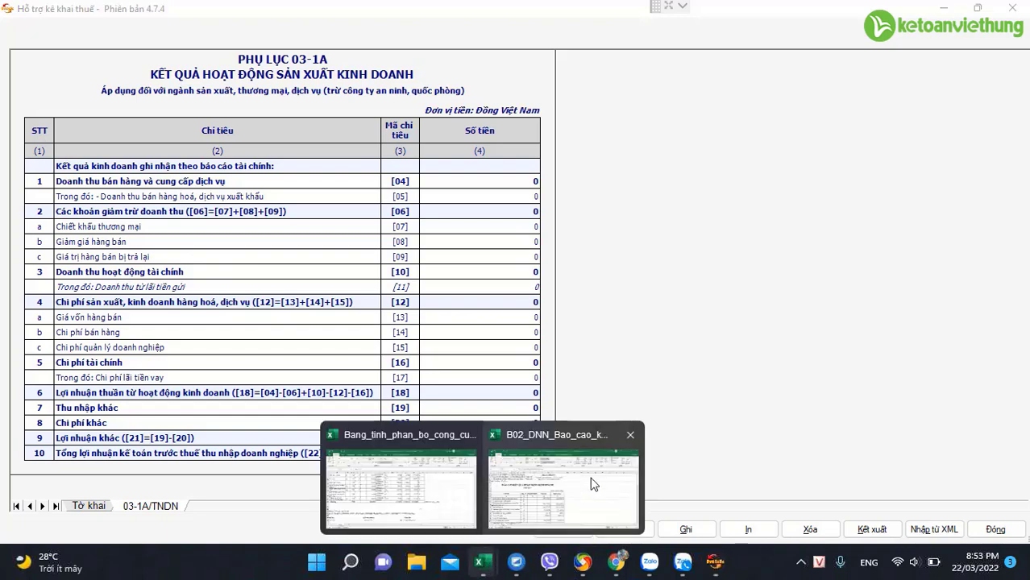
pyautogui.click(581, 475)
pyautogui.click(379, 325)
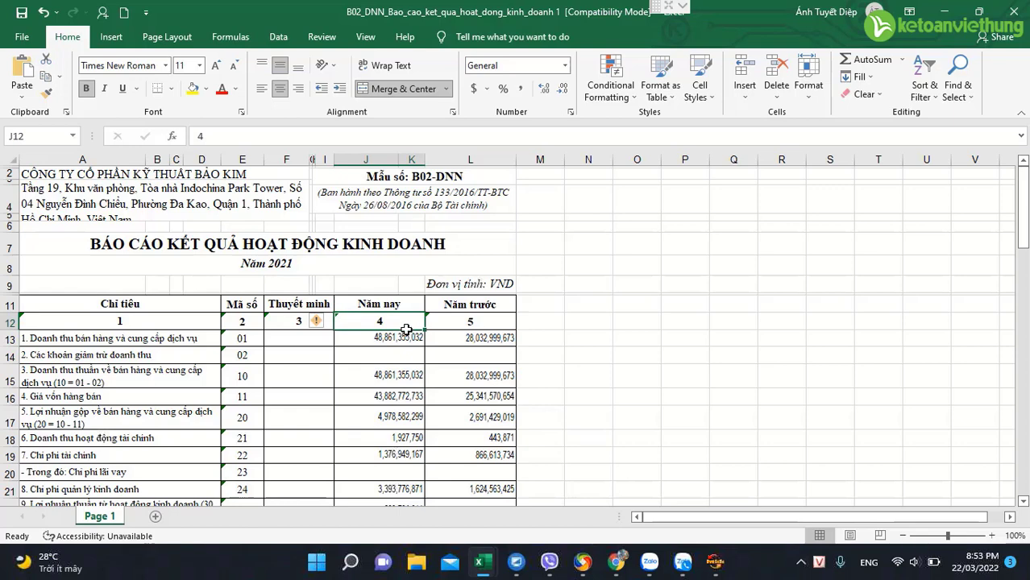
pyautogui.click(403, 343)
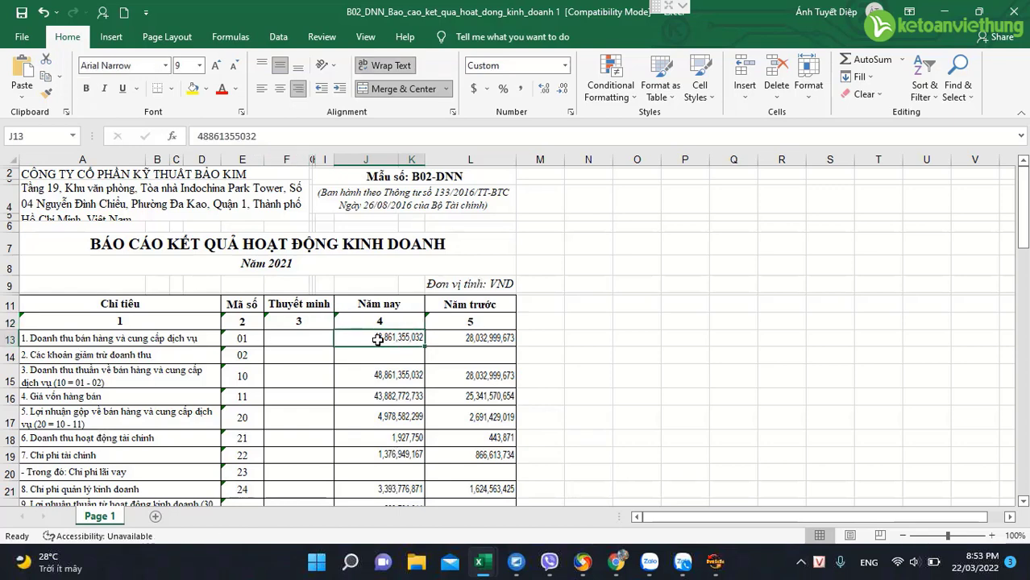
pyautogui.scroll(-2, 378, 339)
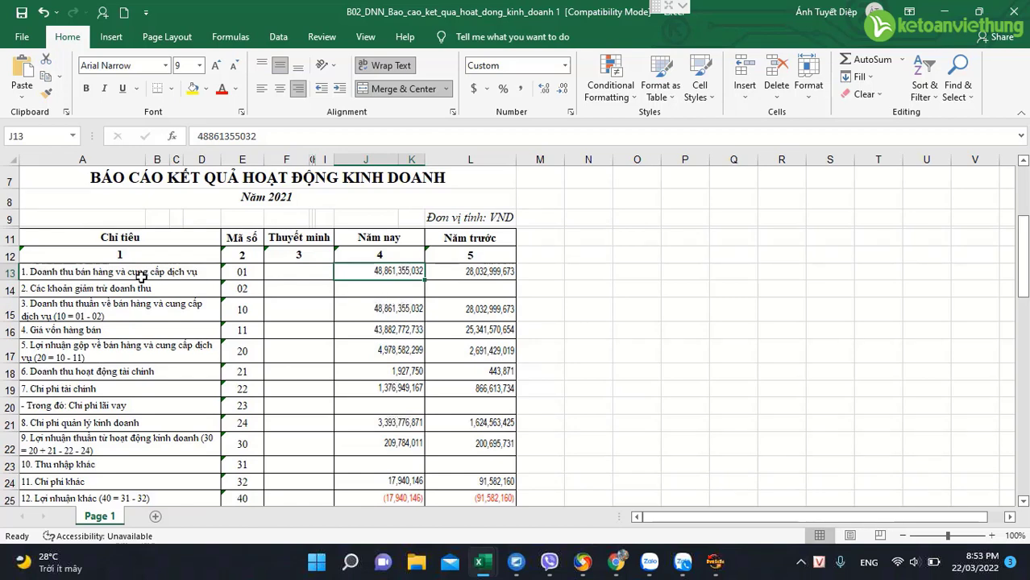
pyautogui.click(208, 276)
pyautogui.click(349, 274)
pyautogui.scroll(-1, 343, 425)
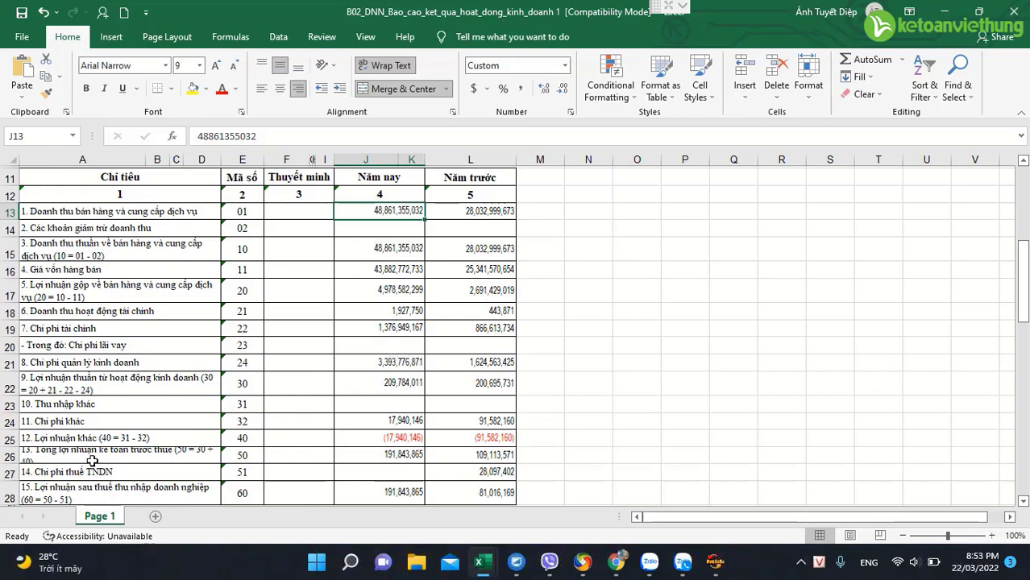
# Increase the height of row 26 and fill the Năm nay pre-tax profit cell J26 with yellow
pyautogui.click(48, 453)
pyautogui.moveTo(6, 457); pyautogui.dragTo(6, 474)
pyautogui.click(372, 453)
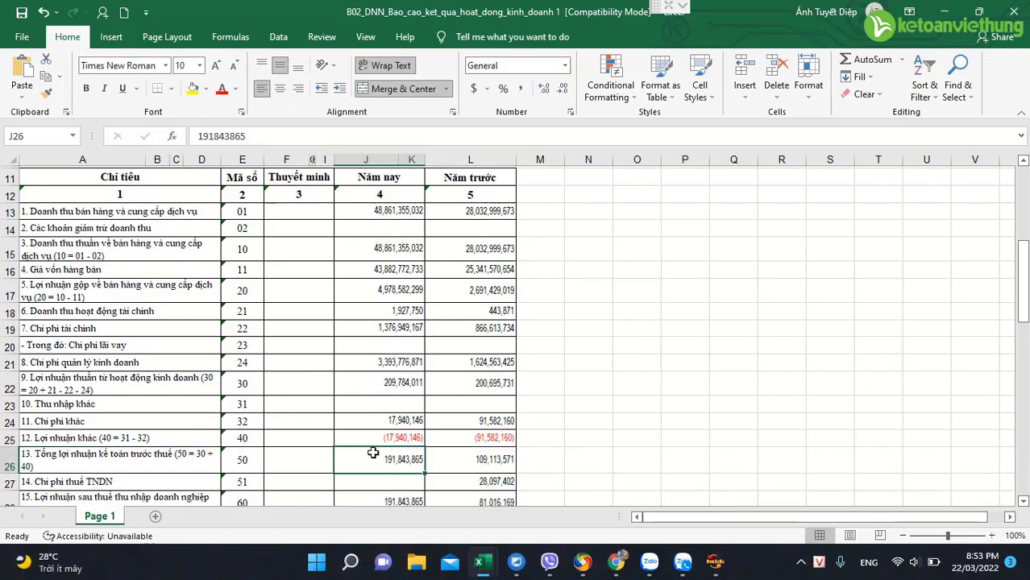
pyautogui.click(192, 90)
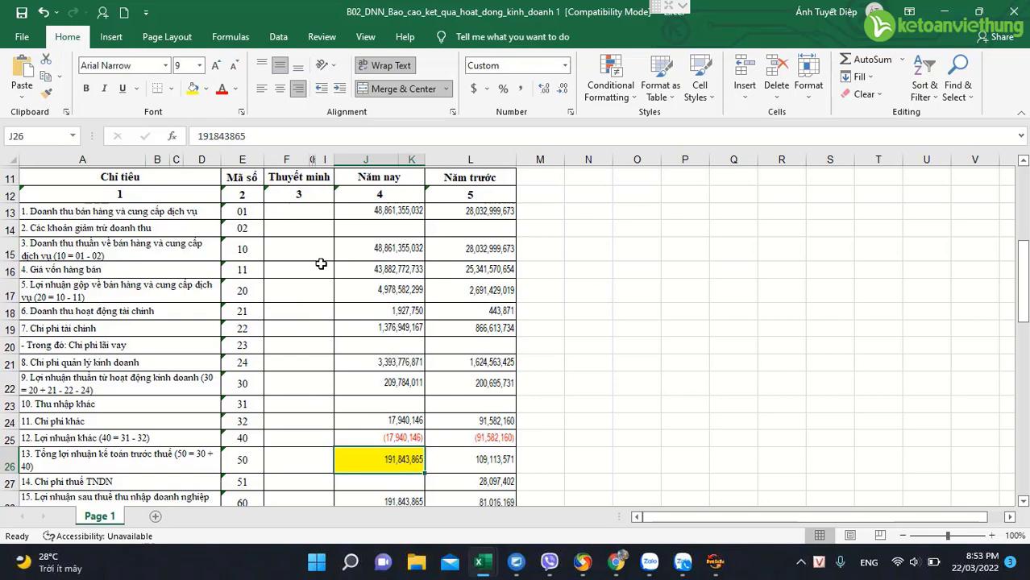
# Compare appendix 03-1A with the workbook's lines 14 Chi phí thuế TNDN and 15 Lợi nhuận sau thuế
pyautogui.click(715, 562)
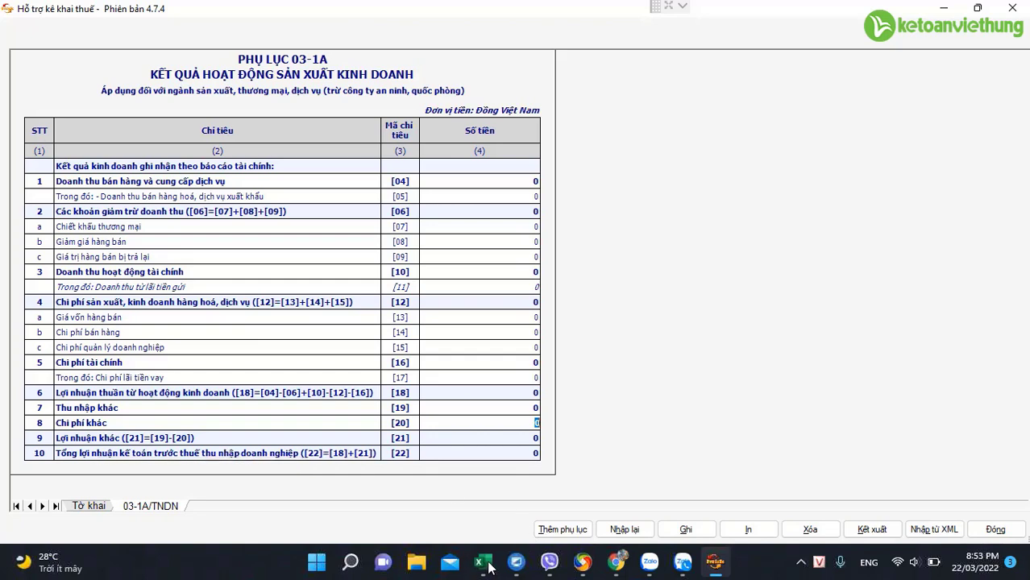
pyautogui.moveTo(489, 569)
pyautogui.click(534, 502)
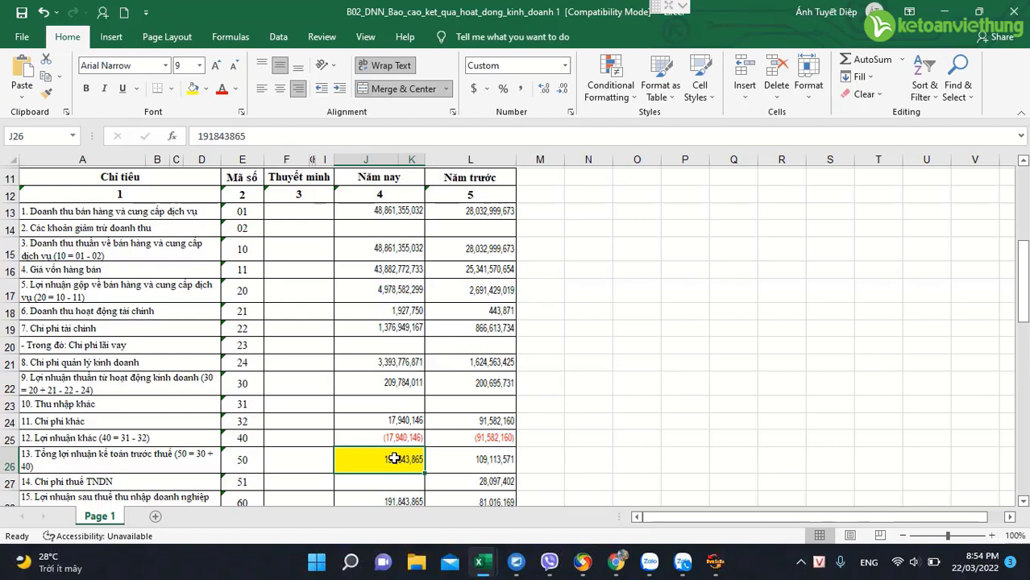
pyautogui.click(203, 484)
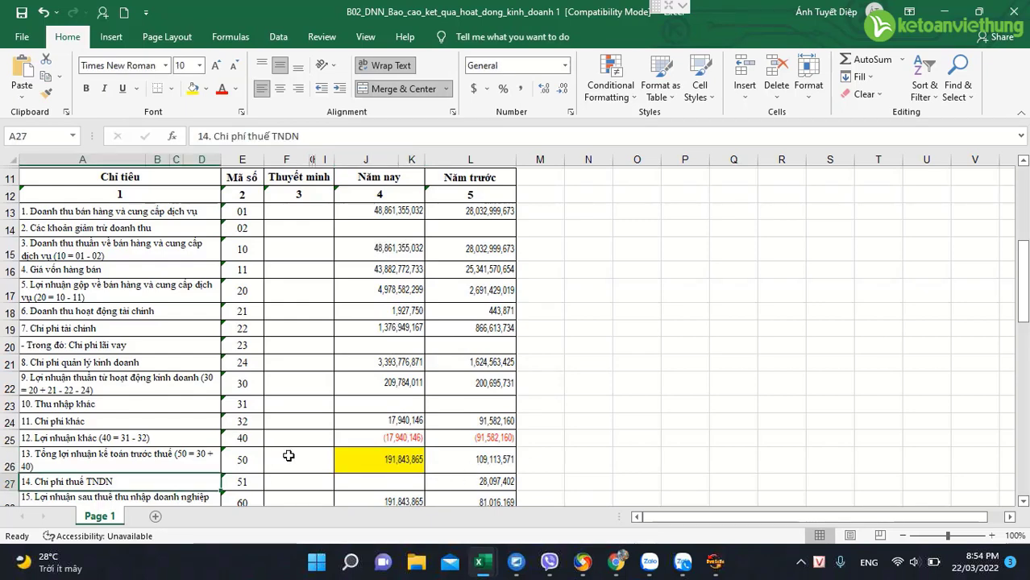
pyautogui.scroll(-1, 289, 456)
pyautogui.click(369, 465)
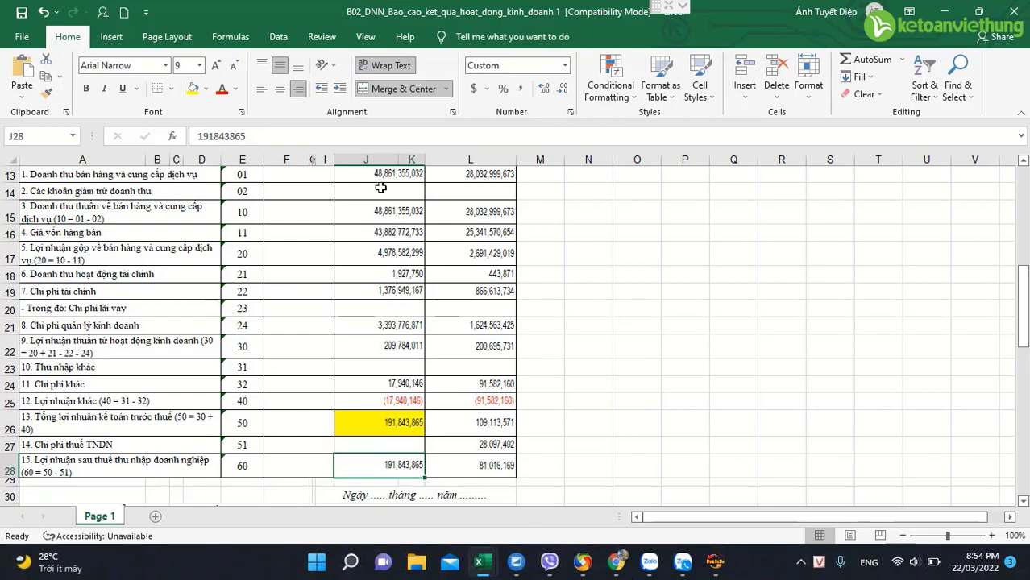
pyautogui.click(716, 562)
pyautogui.hotkey('alt', 'Tab')
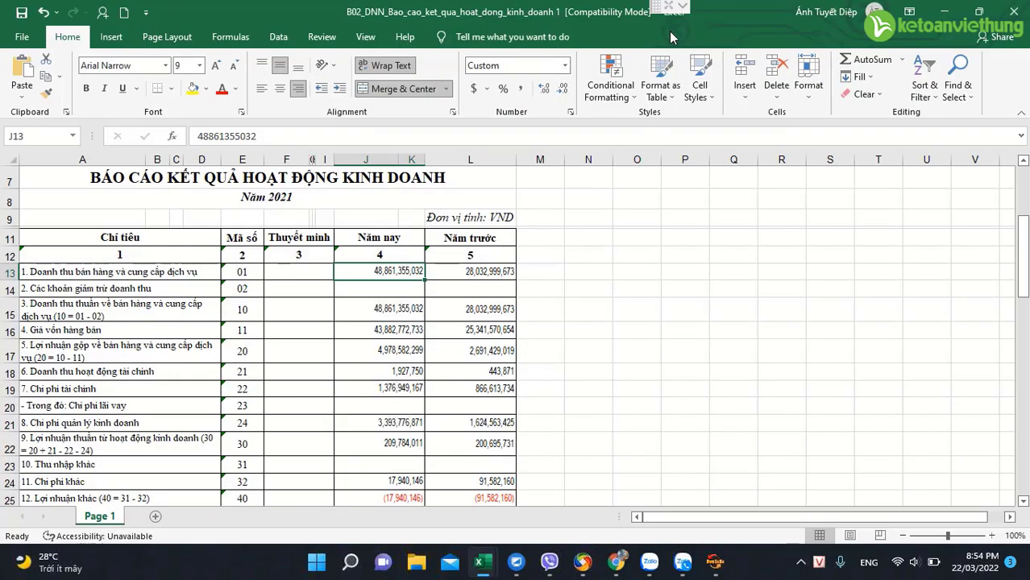
pyautogui.press('F2')
pyautogui.hotkey('shift', 'Left')
pyautogui.hotkey('shift', 'Left')
pyautogui.hotkey('shift', 'Left')
pyautogui.hotkey('shift', 'Left')
pyautogui.hotkey('shift', 'Left')
pyautogui.hotkey('shift', 'Left')
pyautogui.hotkey('shift', 'Left')
pyautogui.hotkey('shift', 'Left')
pyautogui.hotkey('shift', 'Left')
pyautogui.hotkey('shift', 'Left')
pyautogui.hotkey('shift', 'Left')
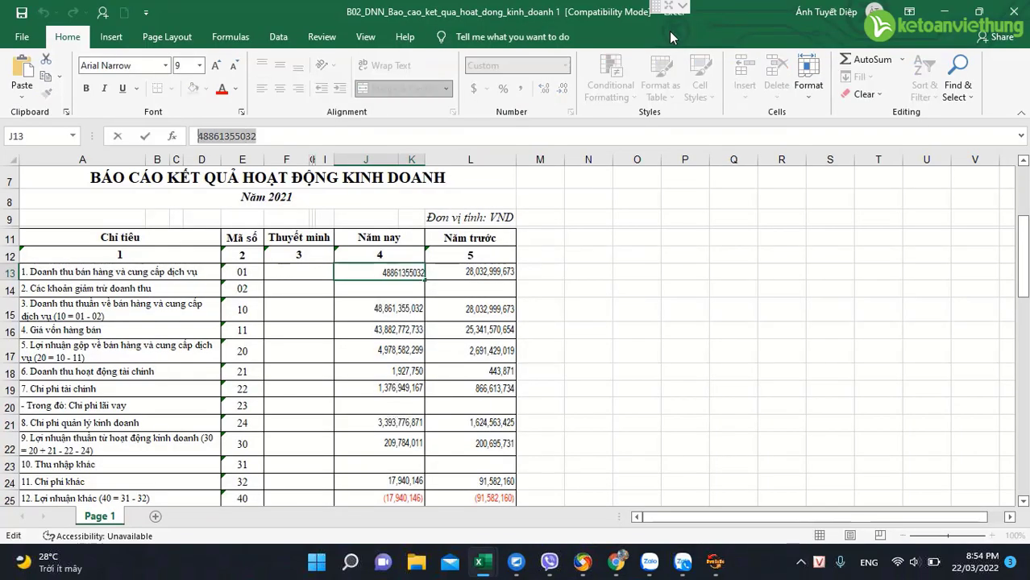
pyautogui.hotkey('ctrl', 'c')
pyautogui.hotkey('alt', 'Tab')
pyautogui.hotkey('ctrl', 'v')
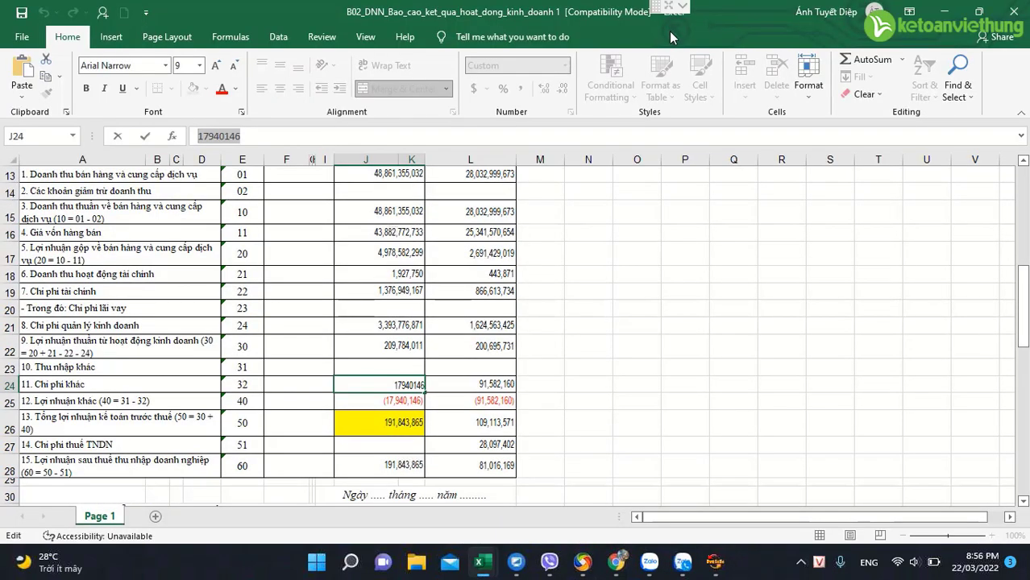
# Carry over other expenses of 17940146 to item [20] and financial income of 1927750 to item [10] of appendix 03-1A
pyautogui.hotkey('alt', 'Tab')
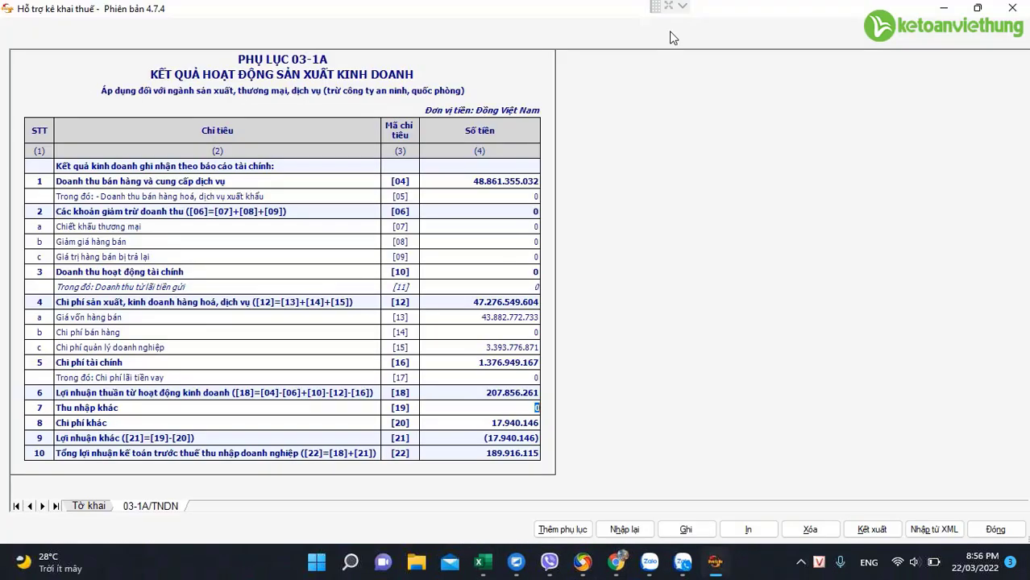
pyautogui.hotkey('alt', 'Tab')
pyautogui.hotkey('alt', 'Tab')
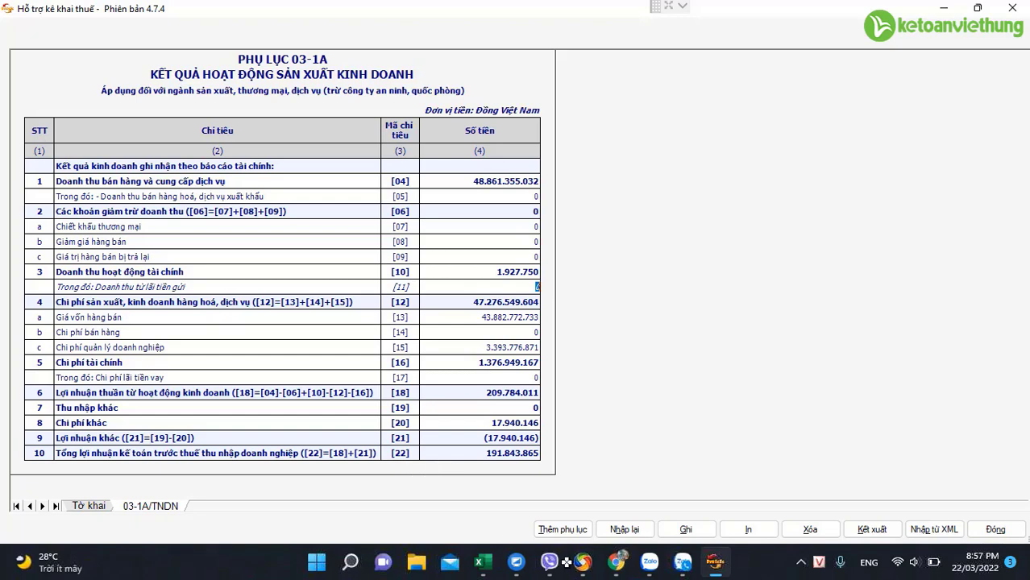
# Return to the B02-DNN workbook and check its highlighted pre-tax profit against item [22] of the appendix
pyautogui.click(484, 564)
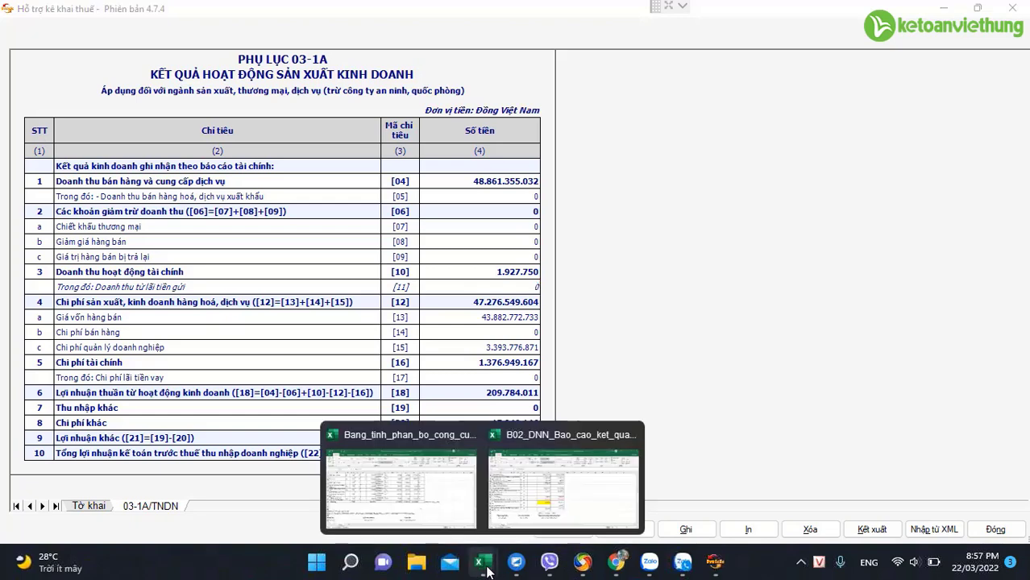
pyautogui.click(565, 480)
pyautogui.click(378, 372)
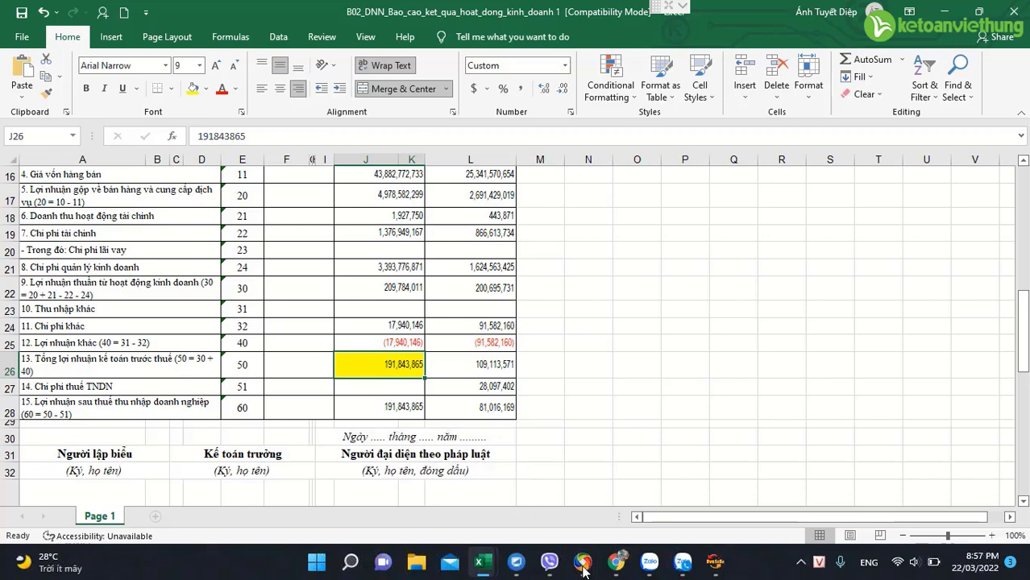
# Switch to the AMIS accounting software and replace the open B02-DNN report with F01-DNN Bảng cân đối tài khoản for 01/01/2021 to 31/12/2021
pyautogui.moveTo(583, 569)
pyautogui.click(687, 484)
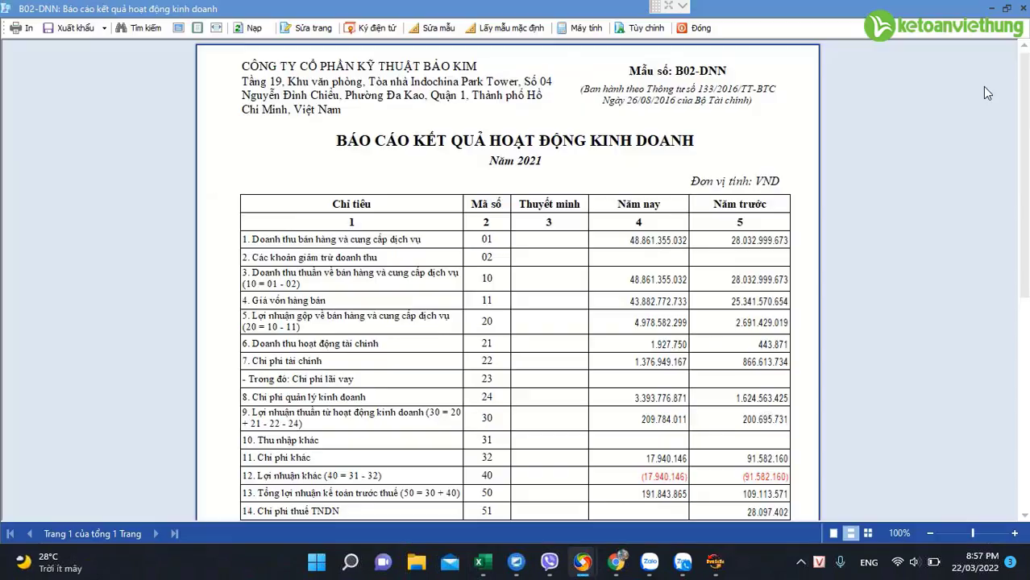
pyautogui.click(693, 29)
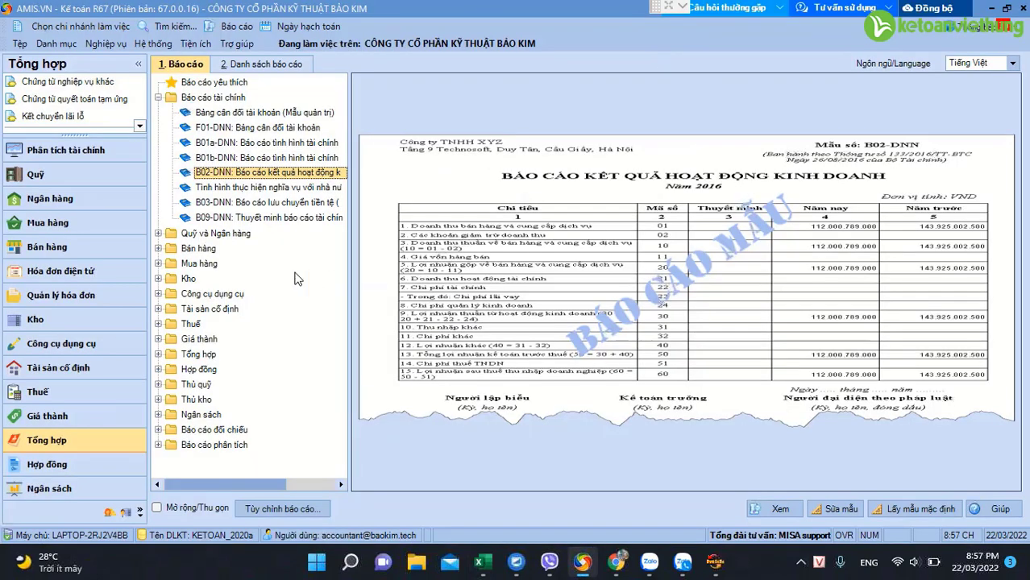
pyautogui.click(284, 129)
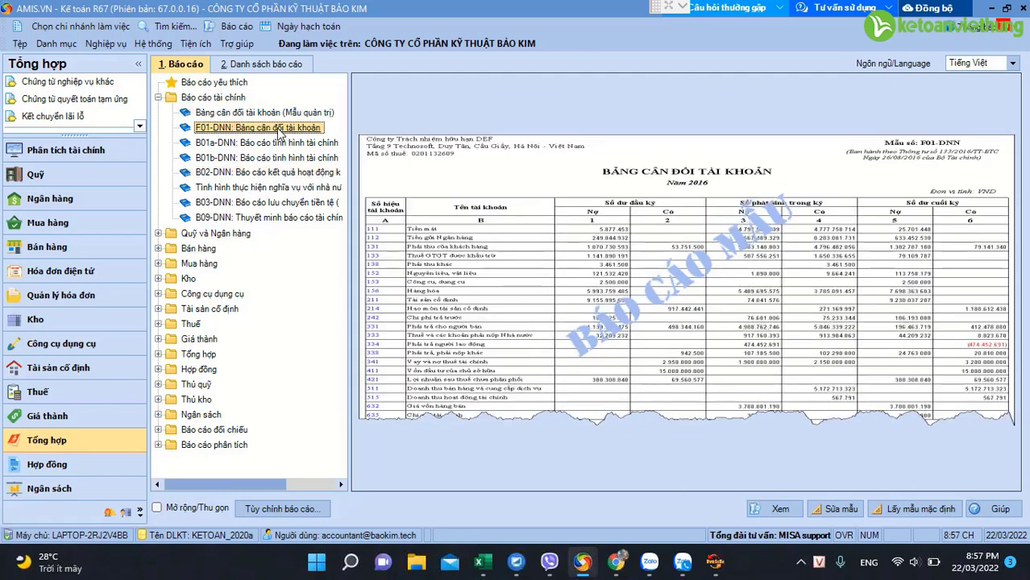
pyautogui.doubleClick(280, 129)
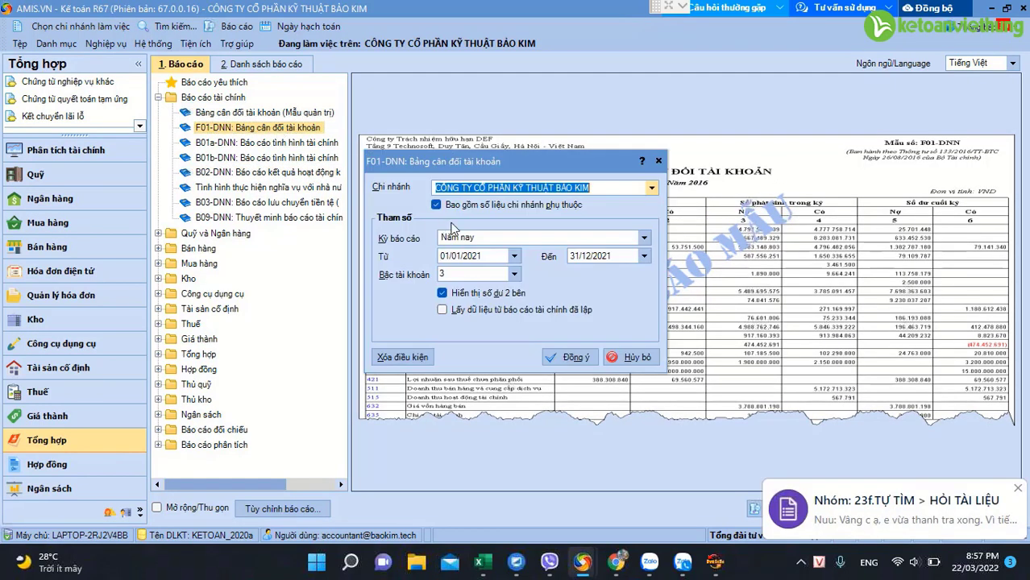
pyautogui.click(568, 360)
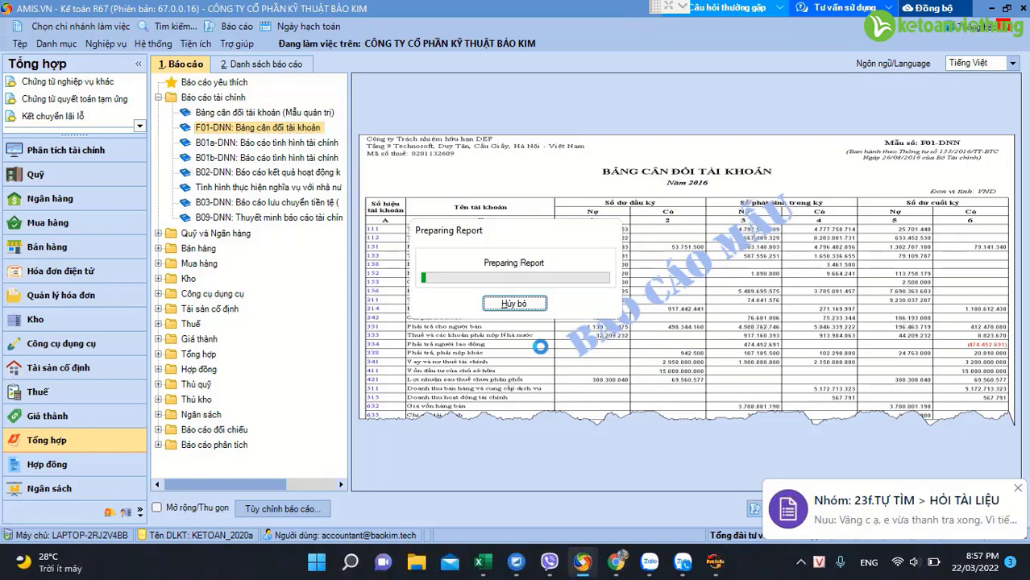
# Compare the period movement of account 421/4212 in the trial balance with item [22] of appendix 03-1A in the tax declaration software
pyautogui.scroll(-10, 557, 362)
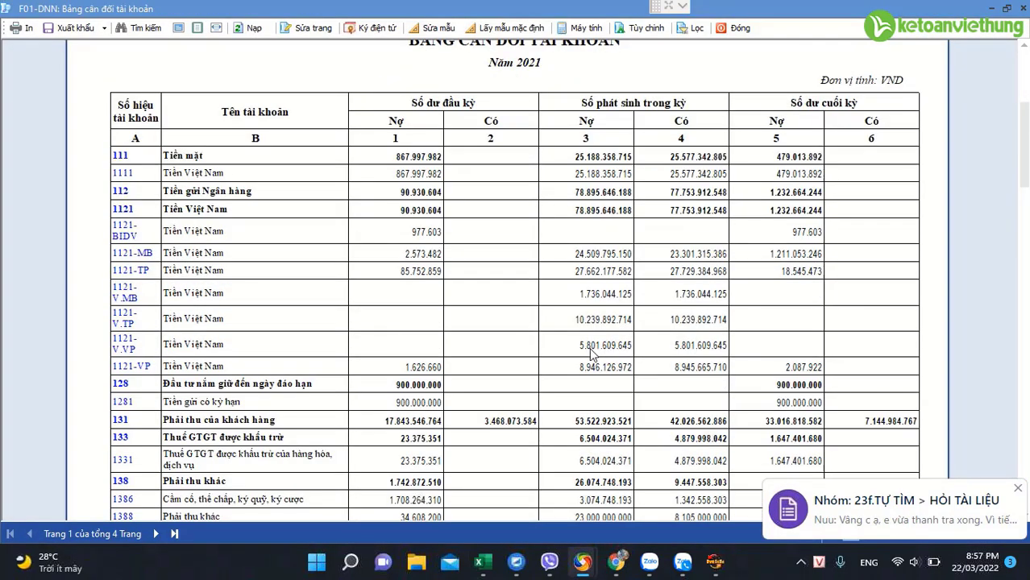
pyautogui.scroll(-5, 564, 362)
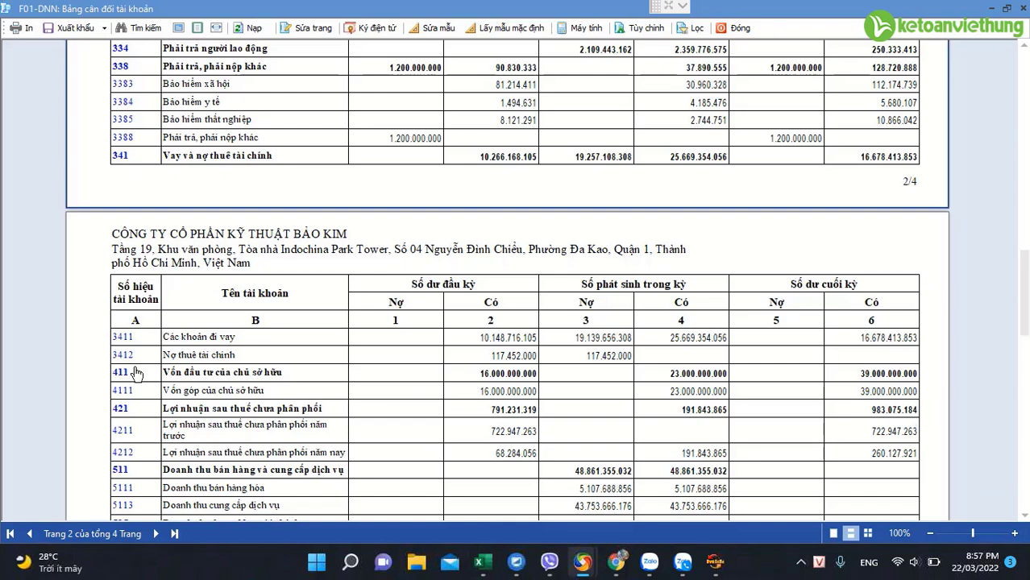
pyautogui.scroll(-2, 366, 334)
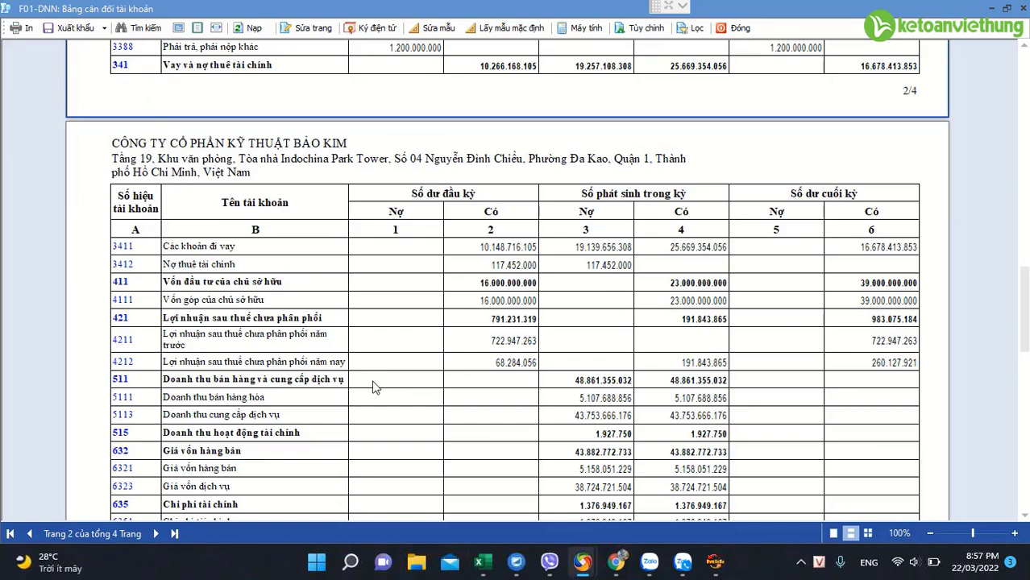
pyautogui.click(716, 564)
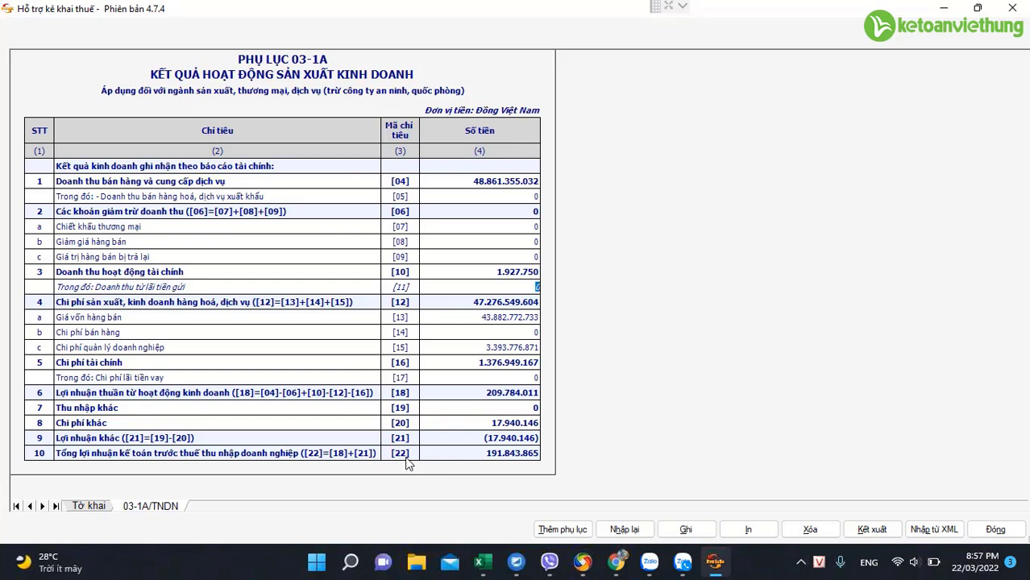
pyautogui.hotkey('alt', 'Tab')
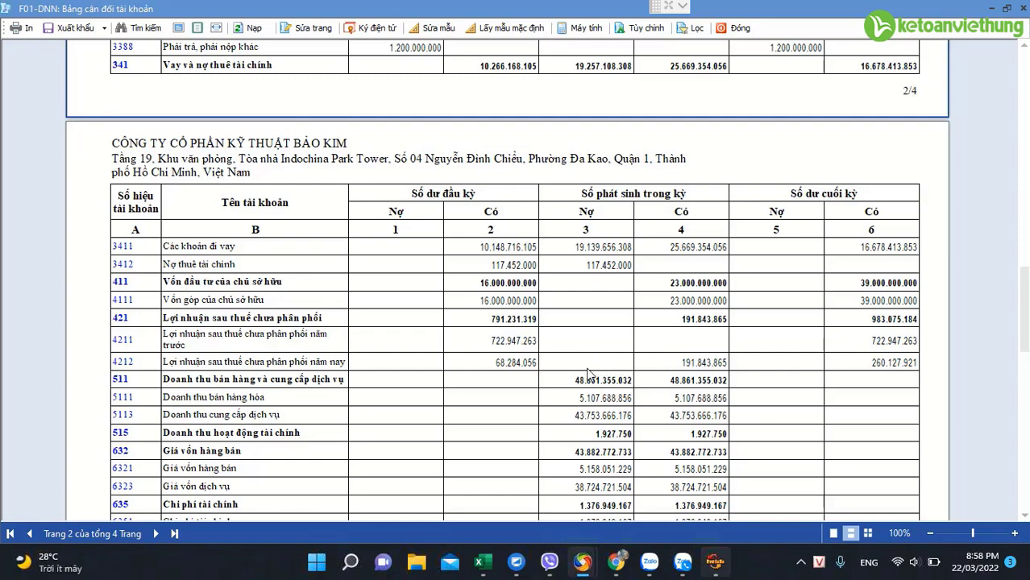
pyautogui.click(715, 566)
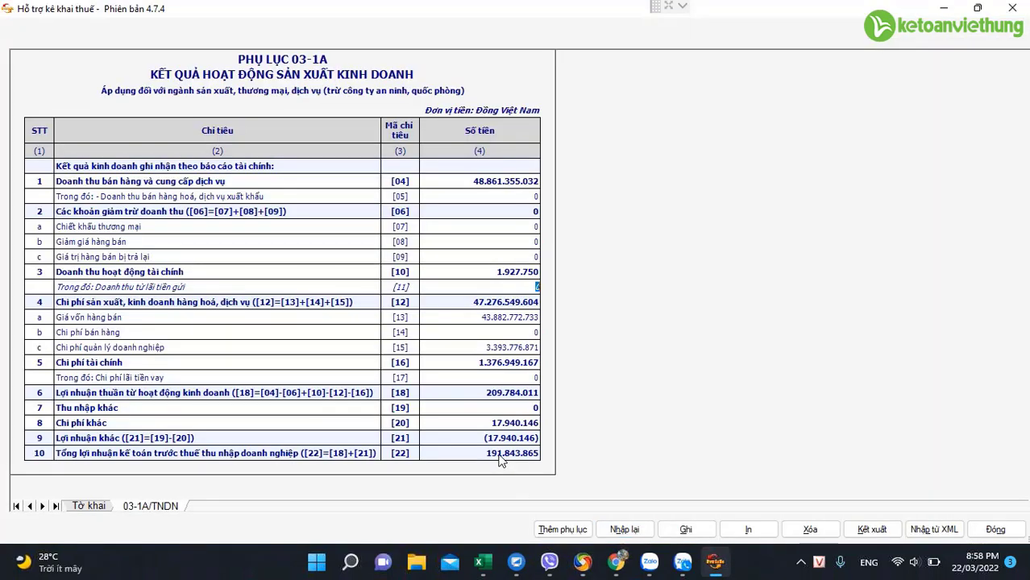
pyautogui.click(715, 564)
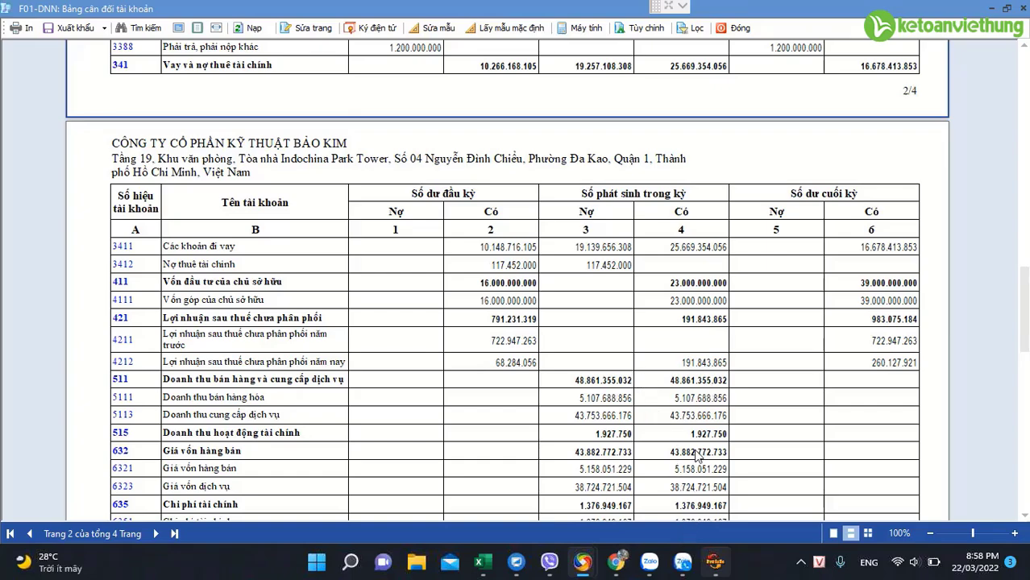
pyautogui.click(715, 562)
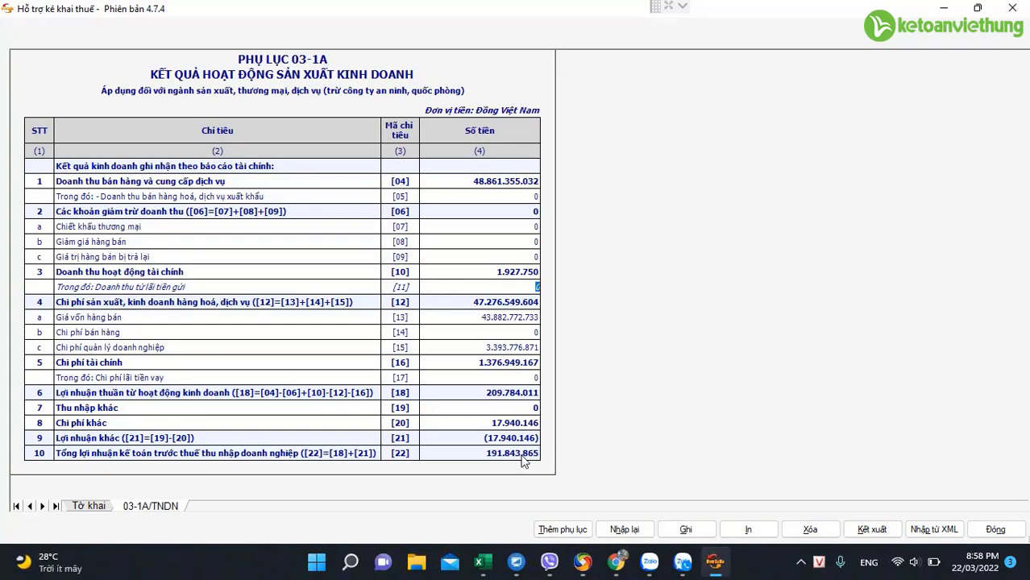
# Save the 03/TNDN declaration with its appendix, agreeing to record it despite the incorrect entries
pyautogui.click(683, 532)
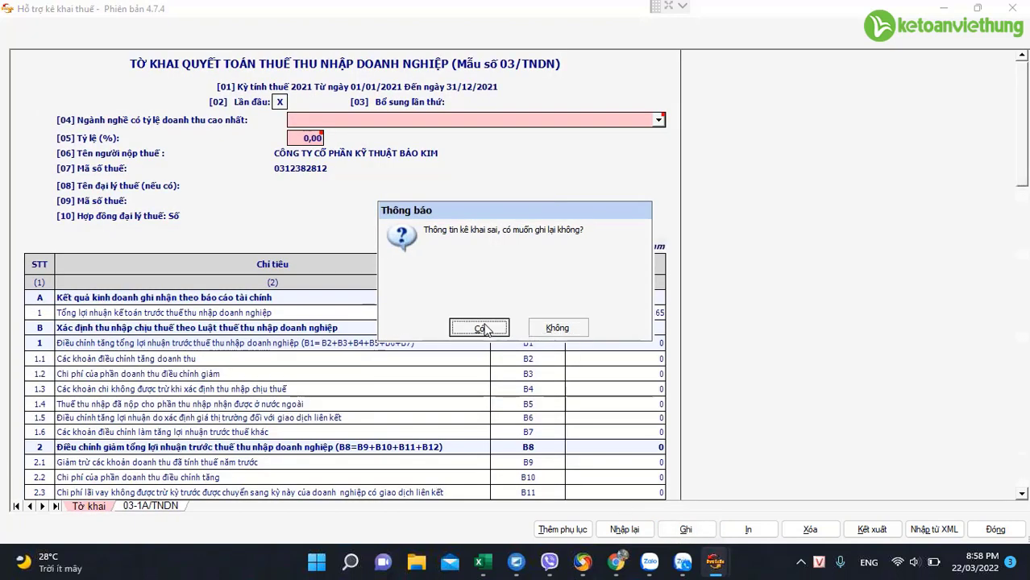
pyautogui.click(489, 329)
pyautogui.click(522, 329)
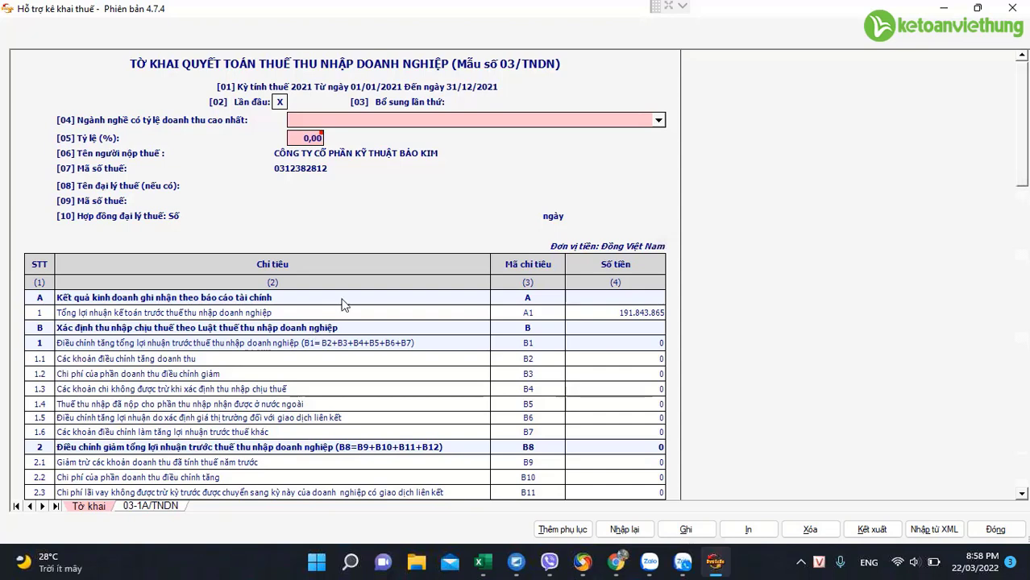
# Set item [04] Ngành nghề có tỷ lệ doanh thu cao nhất to "Hoạt động xây dựng chuyên dụng" on the main declaration
pyautogui.click(659, 120)
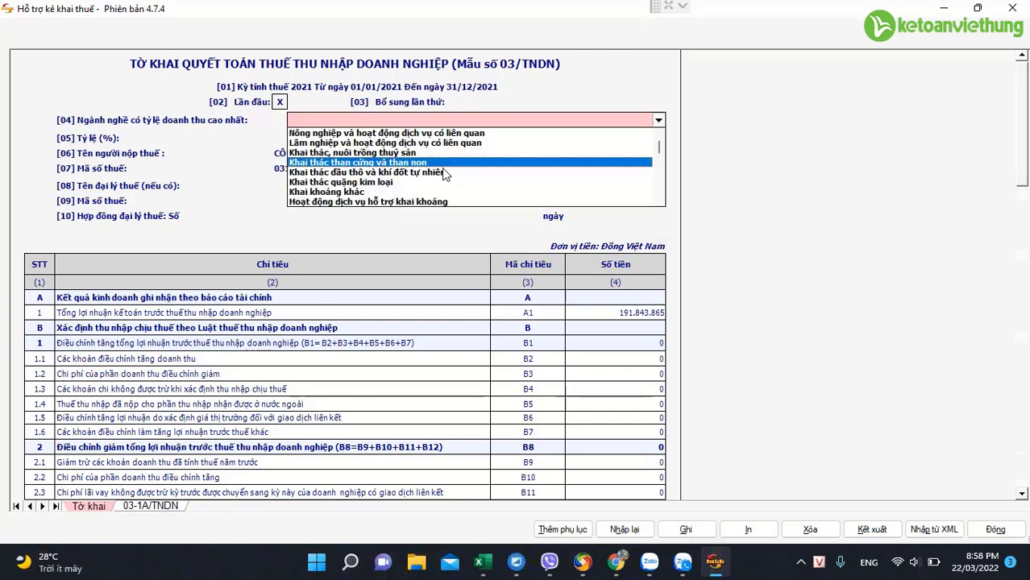
pyautogui.scroll(-4, 450, 174)
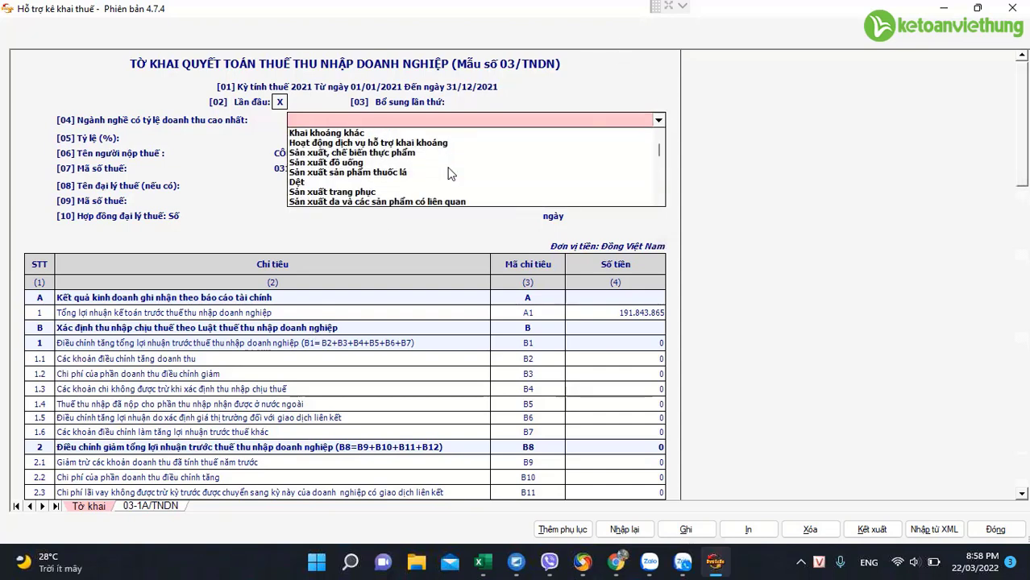
pyautogui.scroll(-4, 450, 174)
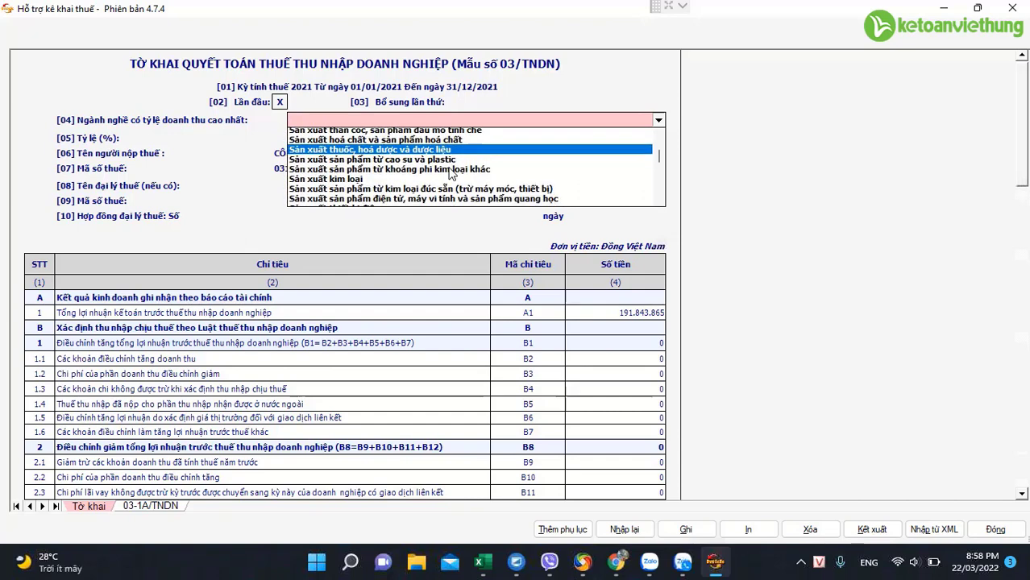
pyautogui.scroll(-1, 450, 175)
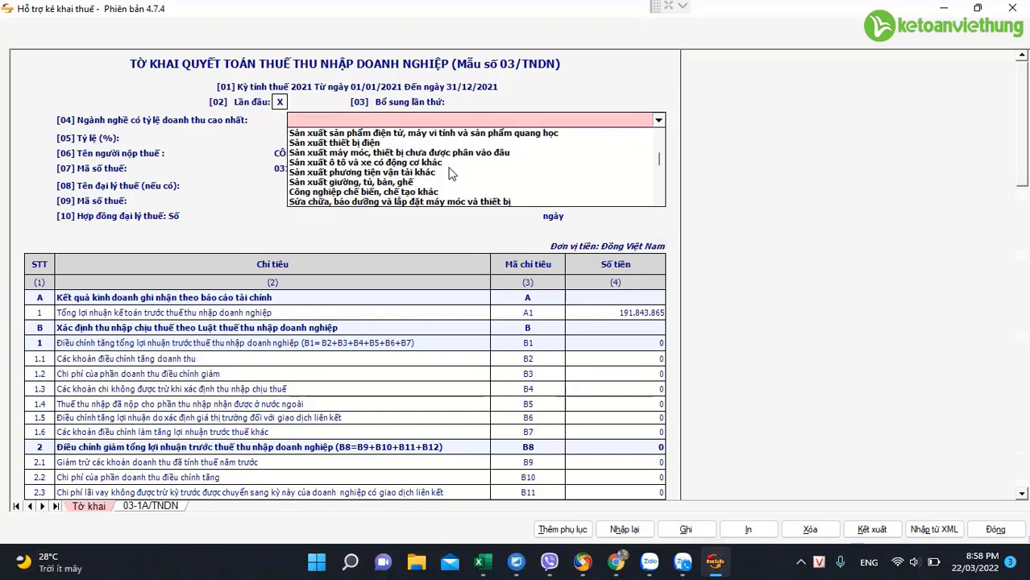
pyautogui.scroll(-1, 450, 174)
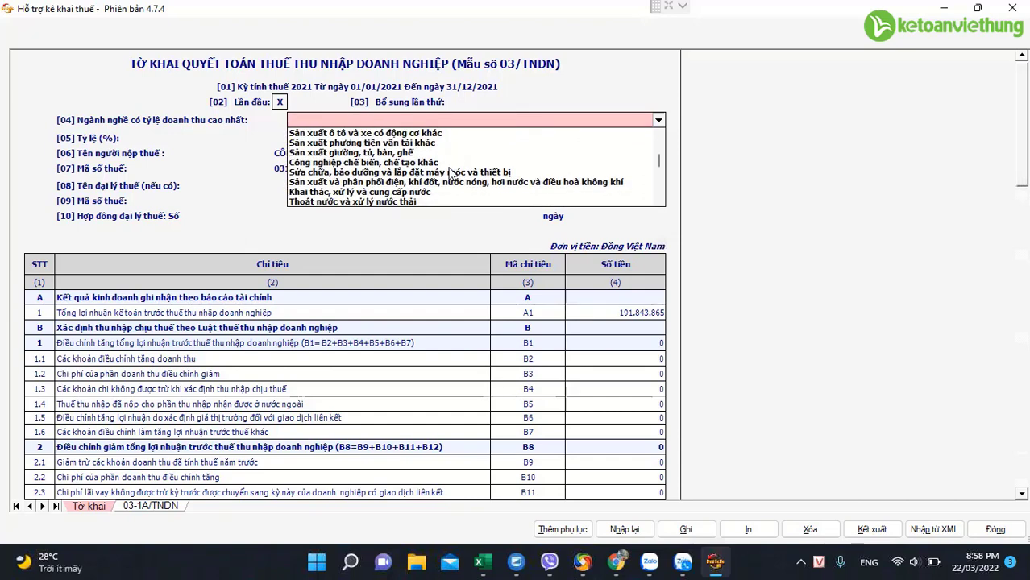
pyautogui.scroll(-1, 451, 174)
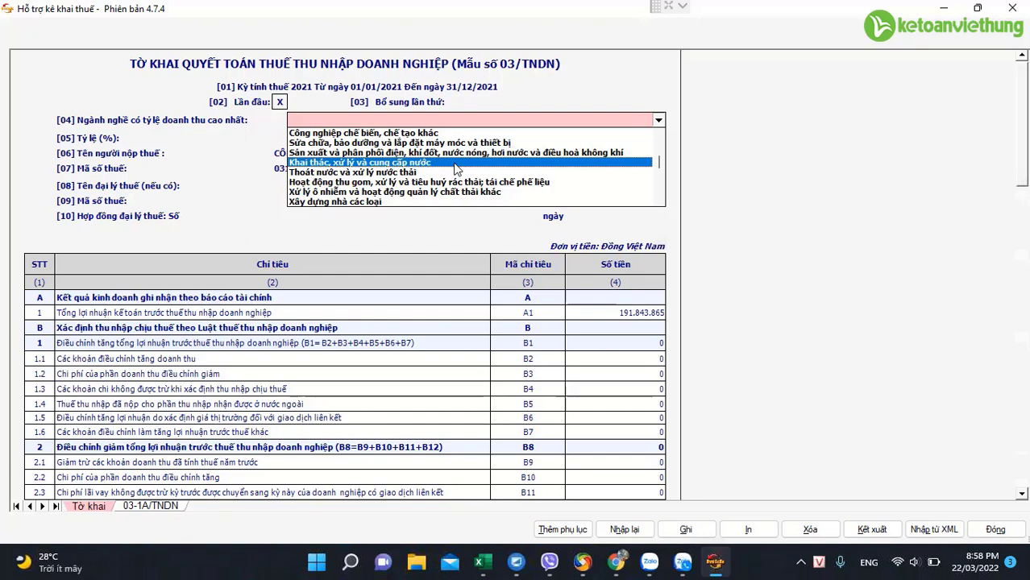
pyautogui.scroll(-1, 456, 169)
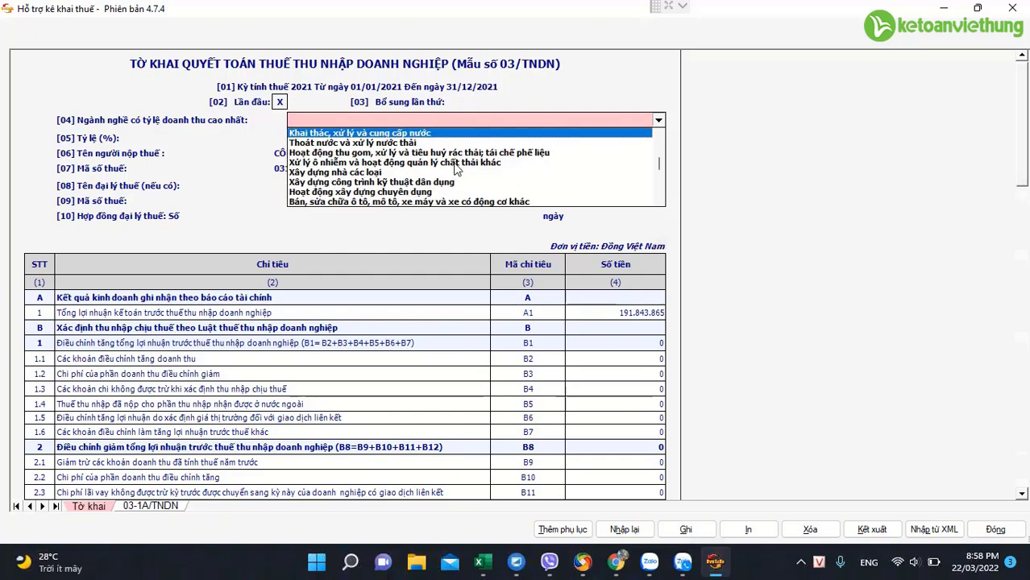
pyautogui.scroll(-1, 456, 170)
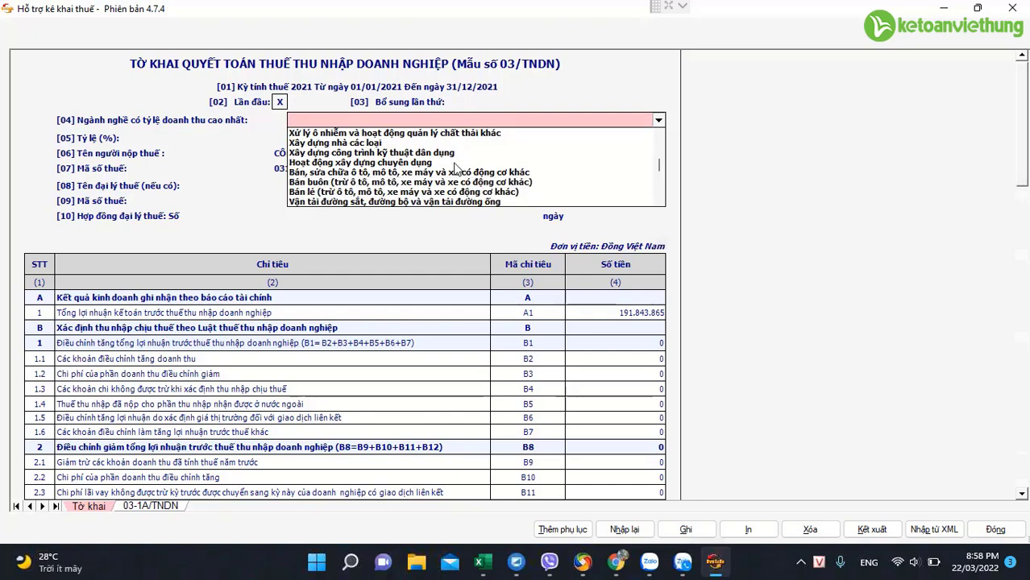
pyautogui.scroll(-2, 455, 169)
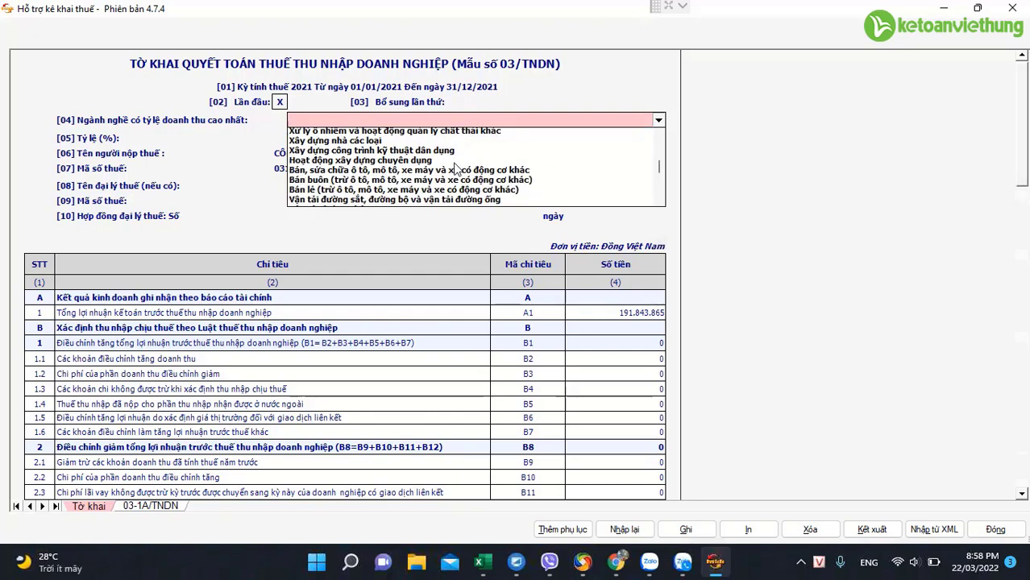
pyautogui.scroll(-2, 455, 169)
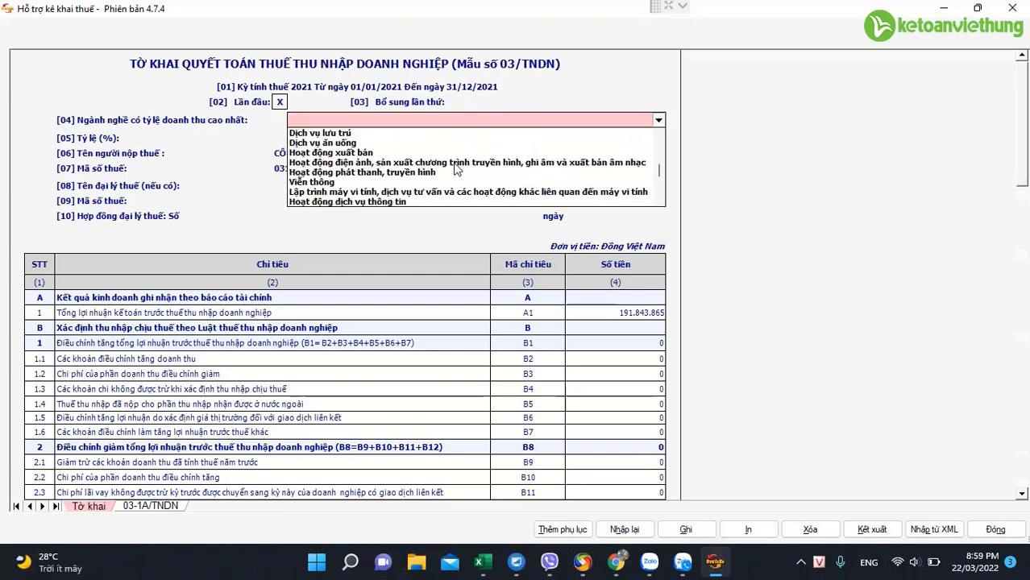
pyautogui.scroll(-6, 455, 169)
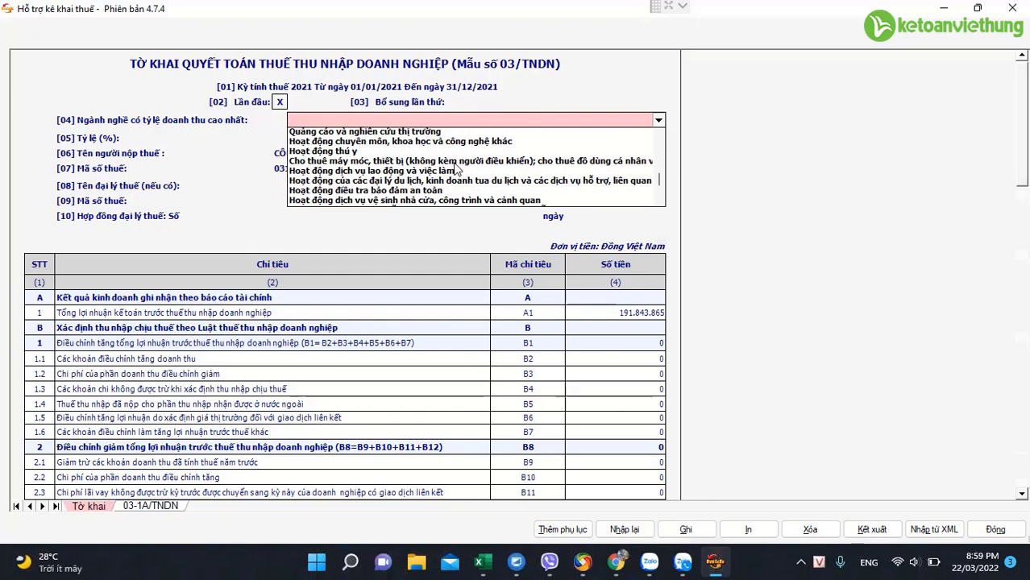
pyautogui.scroll(-1, 456, 169)
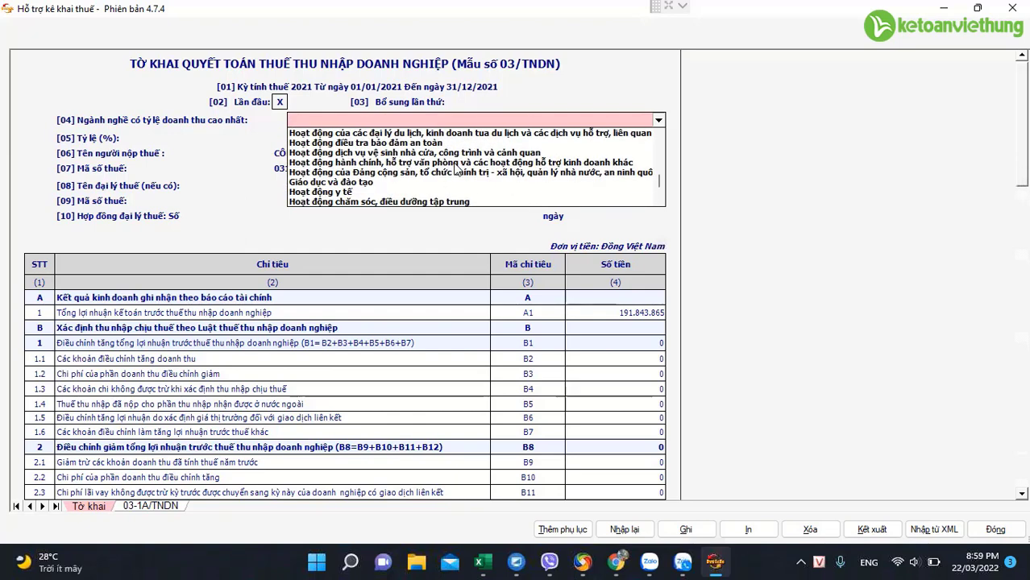
pyautogui.scroll(-4, 456, 169)
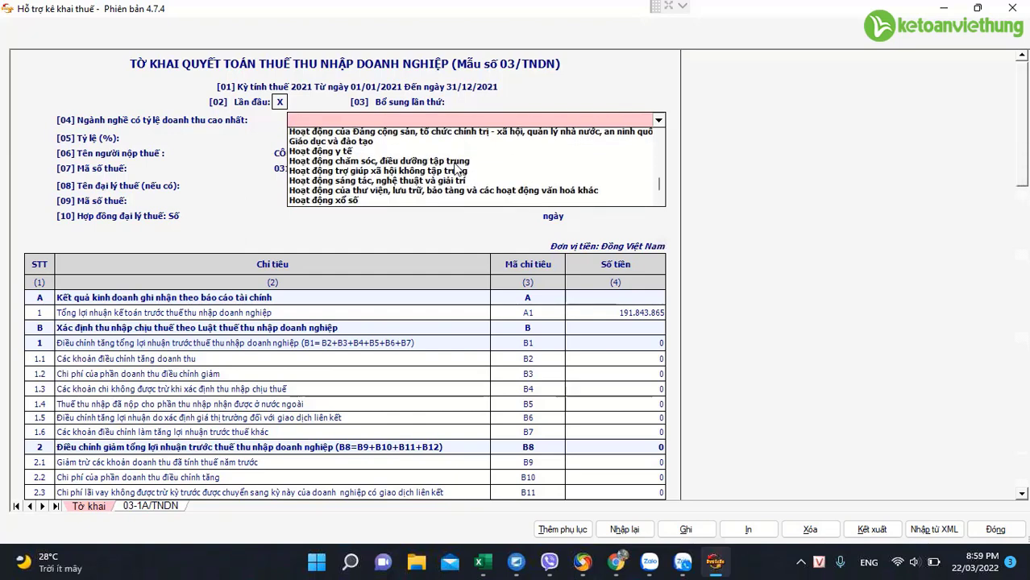
pyautogui.scroll(3, 466, 168)
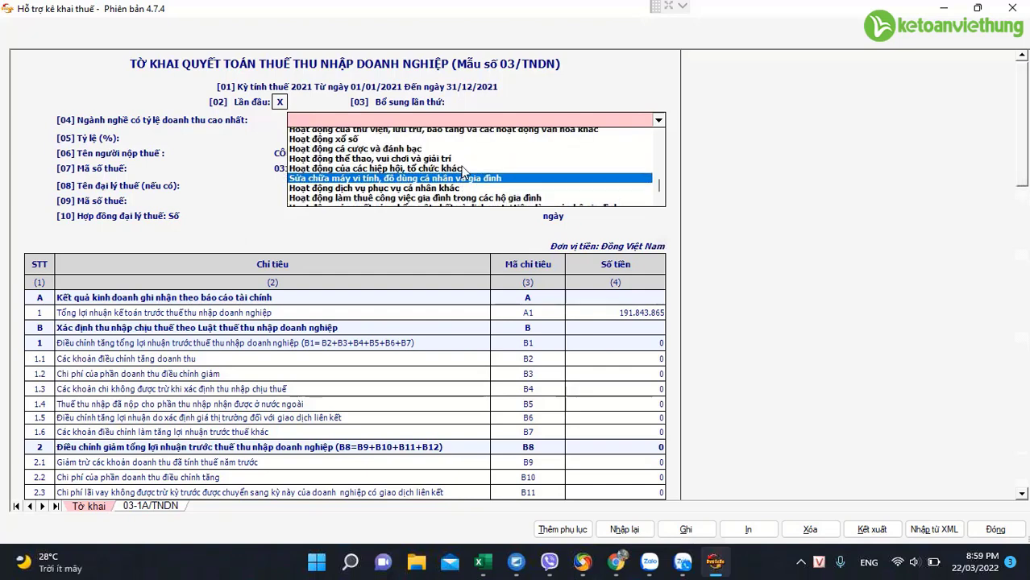
pyautogui.scroll(3, 659, 26)
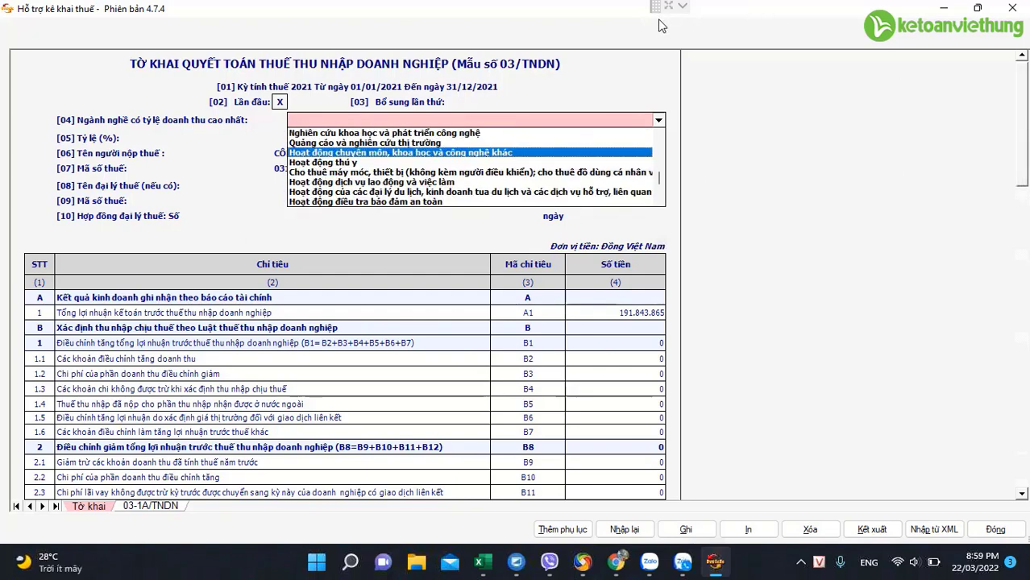
pyautogui.scroll(8, 653, 161)
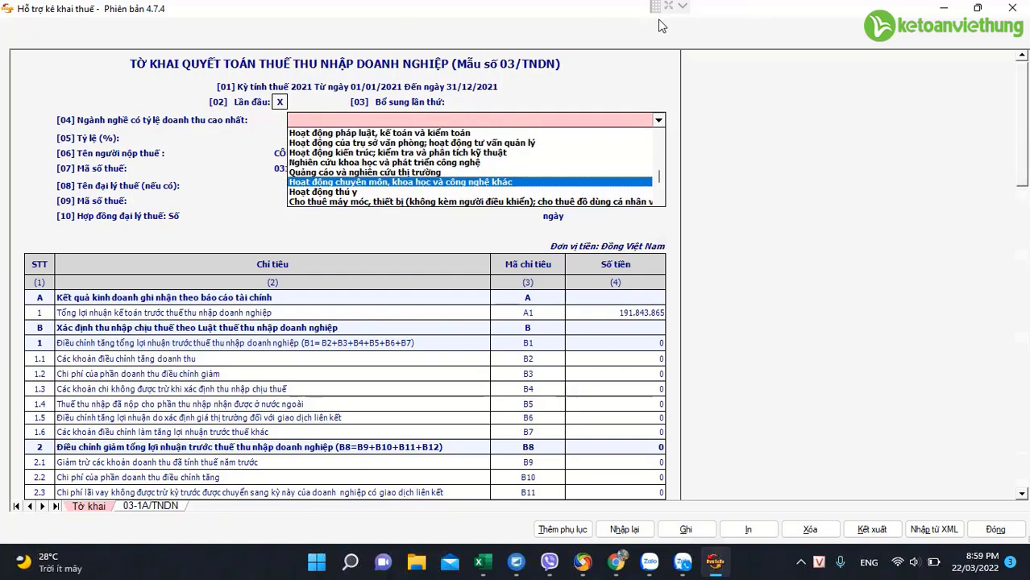
pyautogui.click(446, 193)
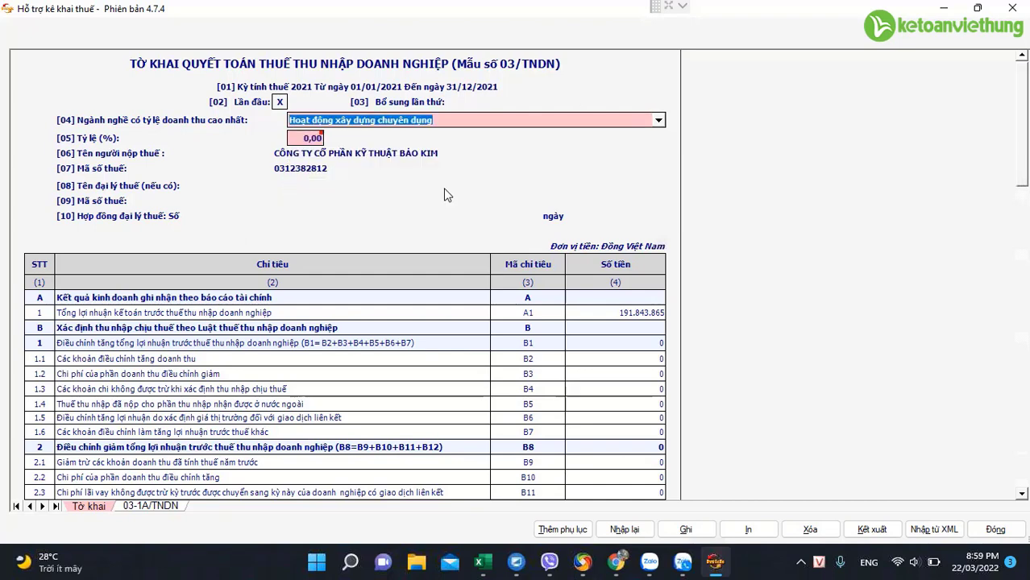
pyautogui.click(306, 138)
pyautogui.write('100')
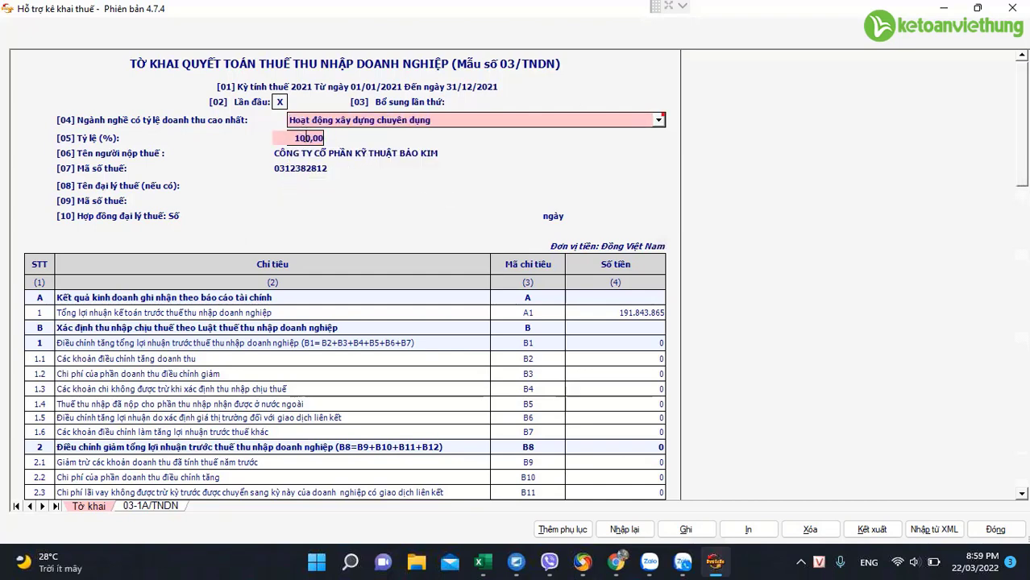
pyautogui.press('BackSpace')
pyautogui.press('BackSpace')
pyautogui.press('BackSpace')
pyautogui.hotkey('shift', 'Tab')
pyautogui.hotkey('alt', 'Down')
pyautogui.press('Return')
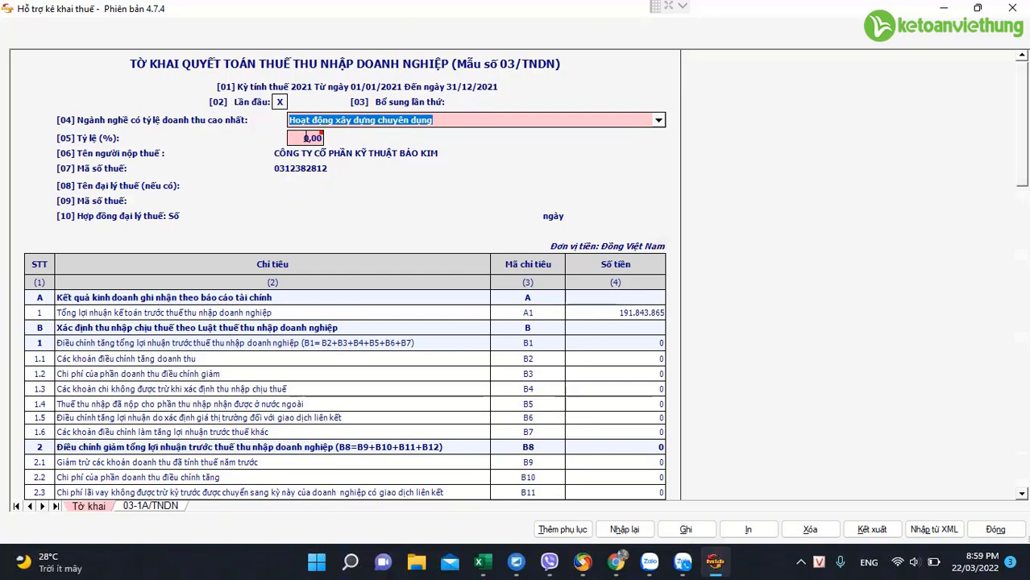
# Set item [05] Tỷ lệ (%) to 50 on the main declaration
pyautogui.click(306, 138)
pyautogui.write('50')
pyautogui.press('Return')
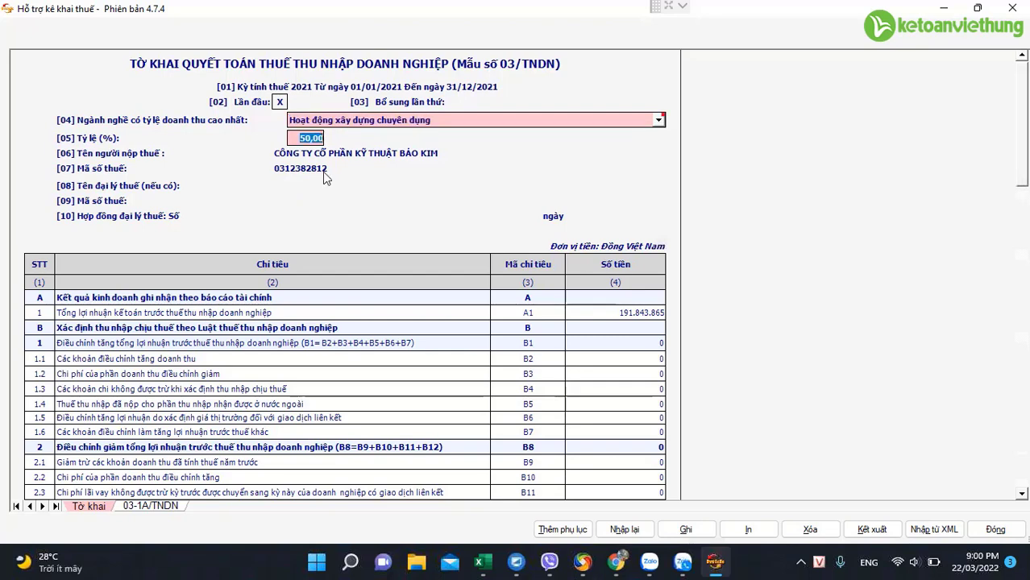
# Save the 03/TNDN main declaration with its completed items [04] and [05]
pyautogui.scroll(-2, 323, 173)
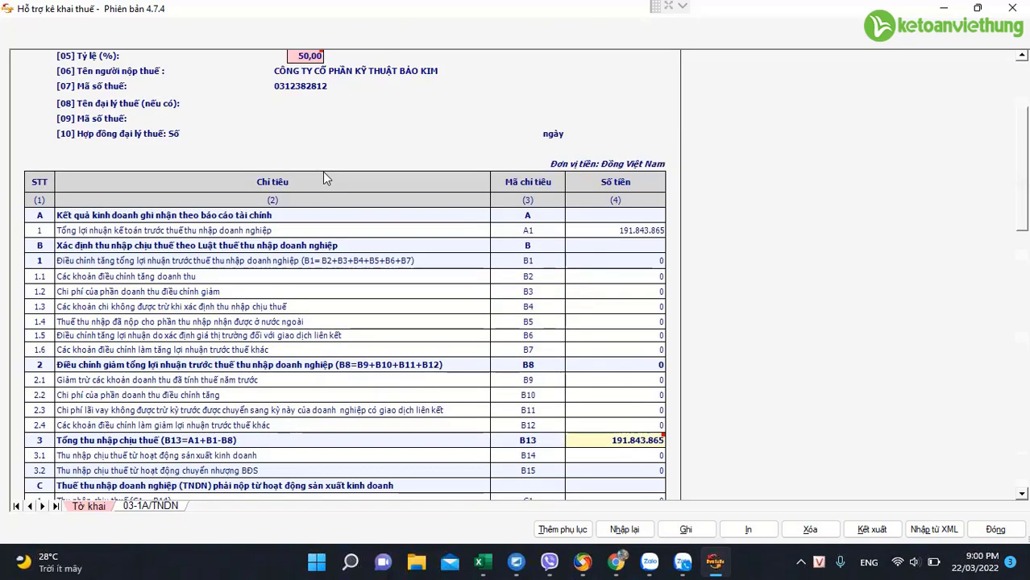
pyautogui.hotkey('ctrl', 's')
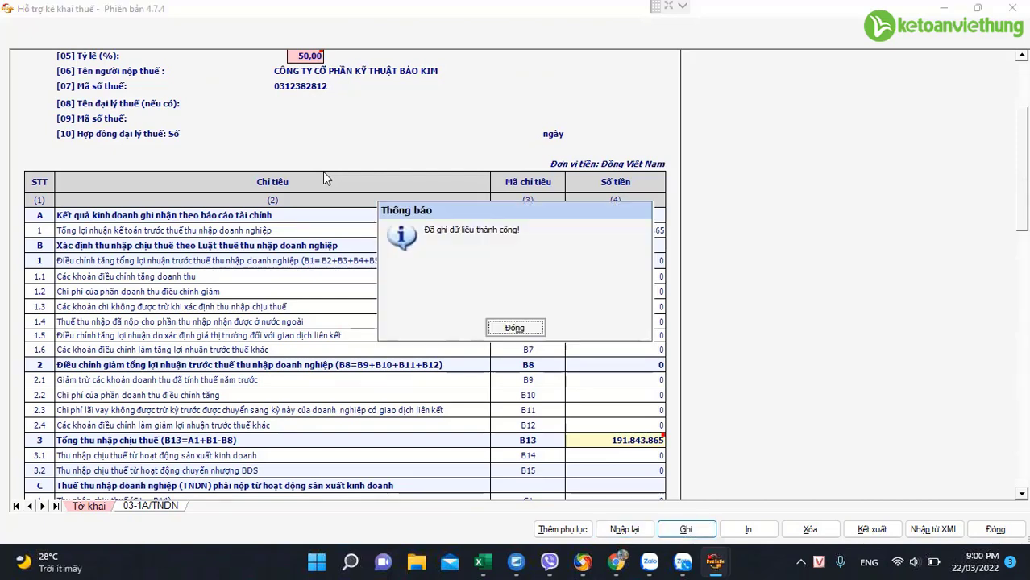
pyautogui.press('Return')
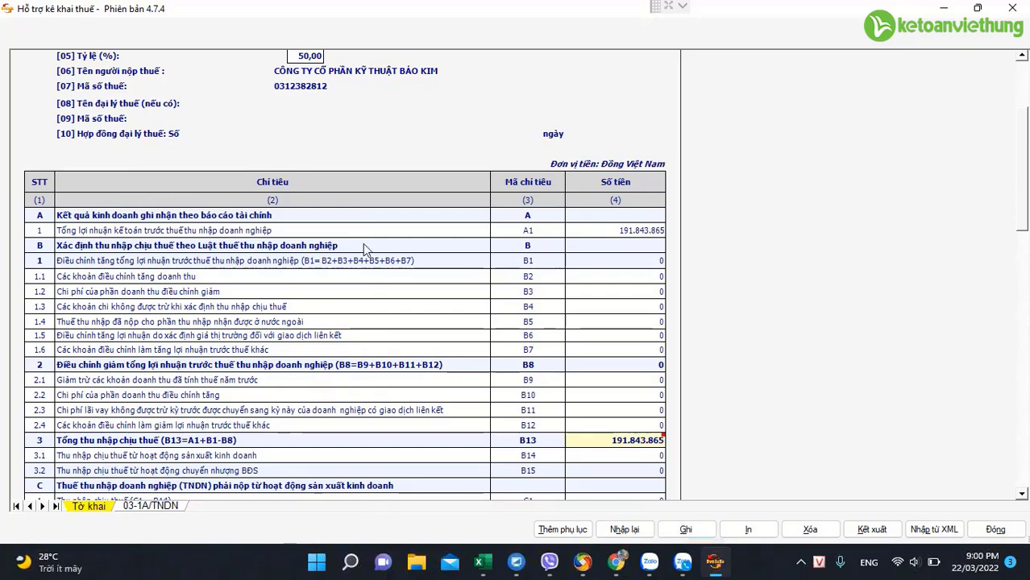
pyautogui.hotkey('ctrl', 's')
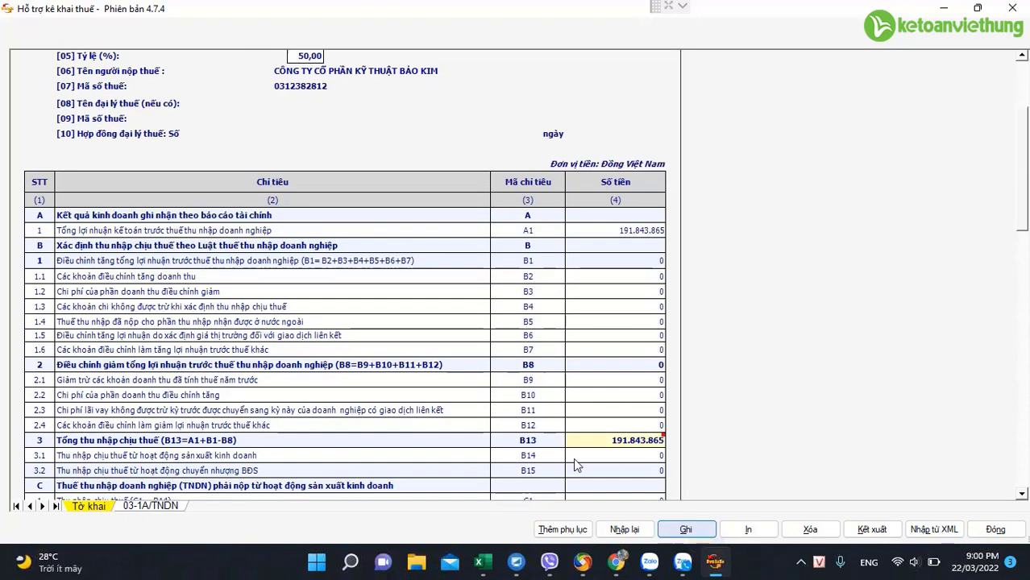
# Review the items of the main declaration from section B down to the signature block
pyautogui.scroll(-2, 576, 465)
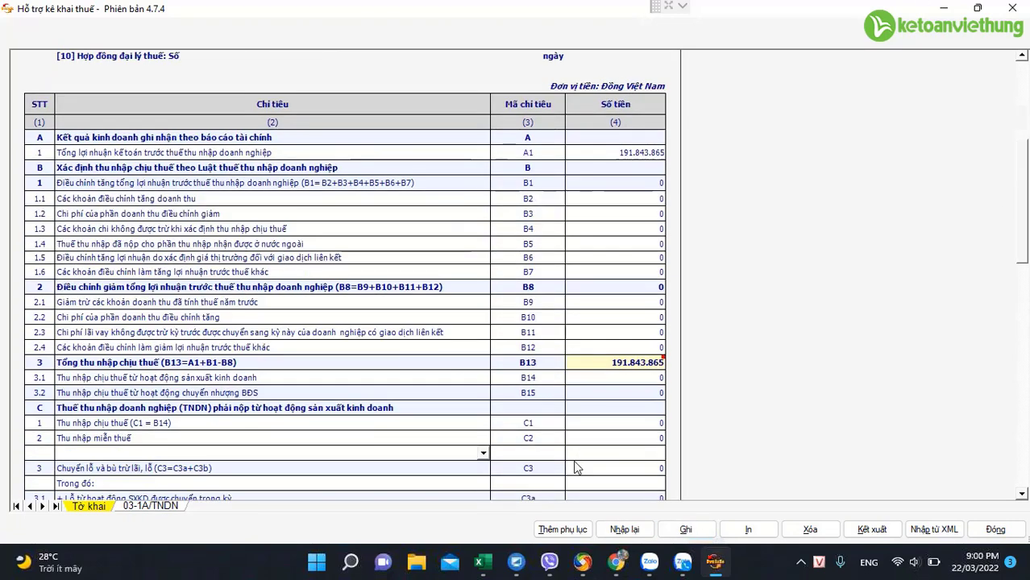
pyautogui.scroll(-3, 576, 468)
pyautogui.scroll(-4, 578, 462)
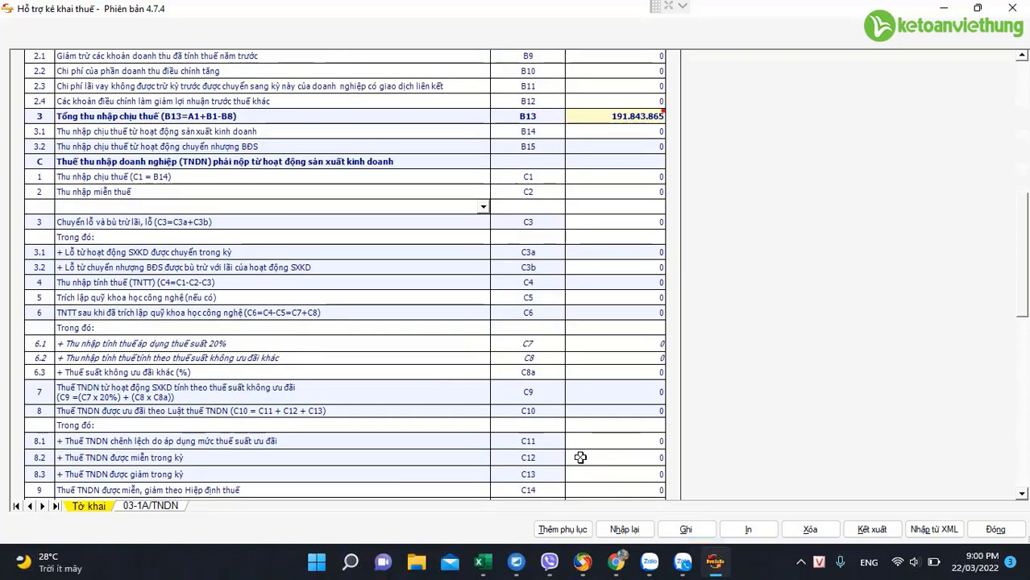
pyautogui.scroll(-4, 579, 456)
pyautogui.scroll(-5, 583, 457)
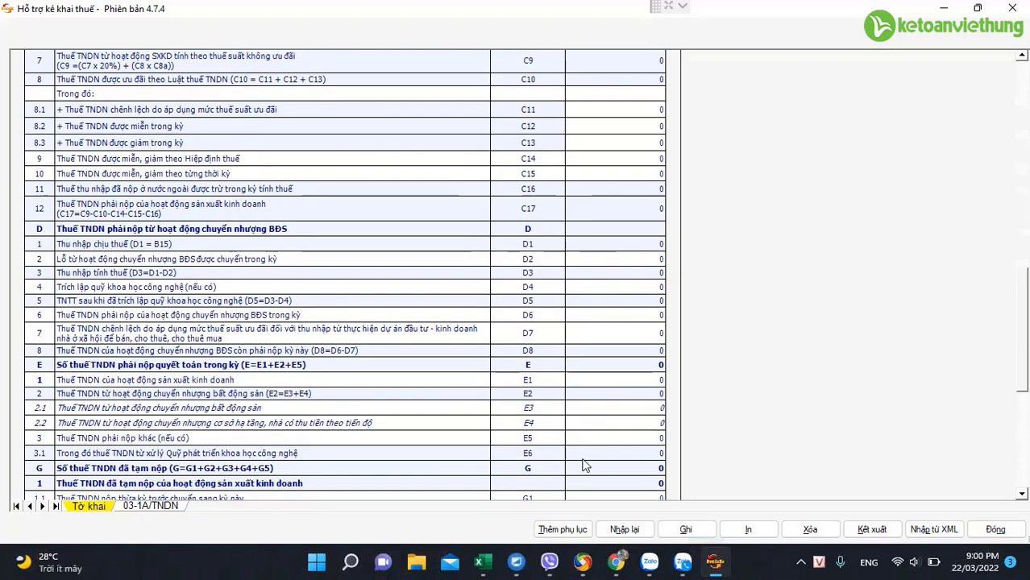
pyautogui.scroll(-12, 617, 421)
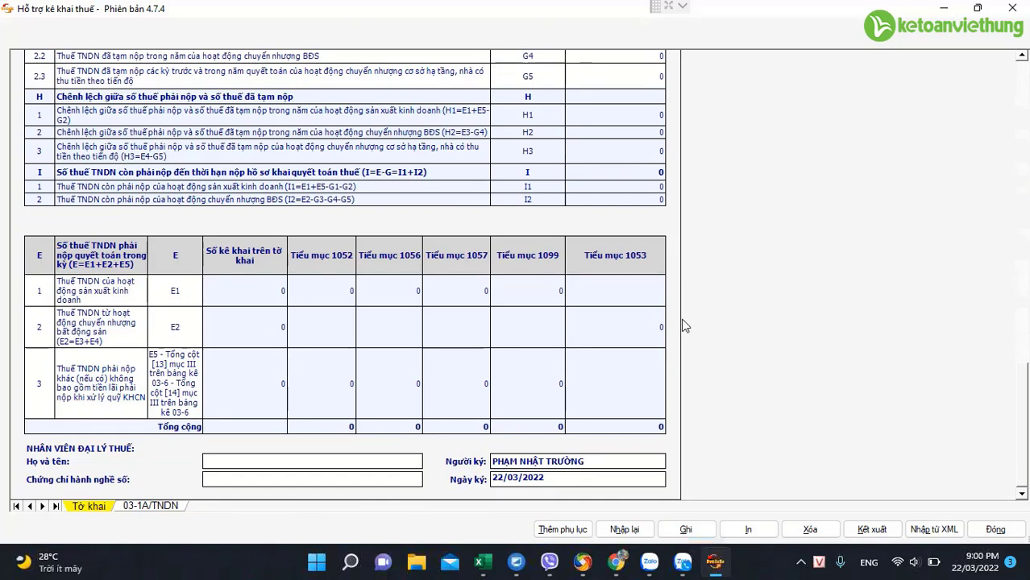
pyautogui.scroll(12, 662, 357)
pyautogui.scroll(10, 686, 311)
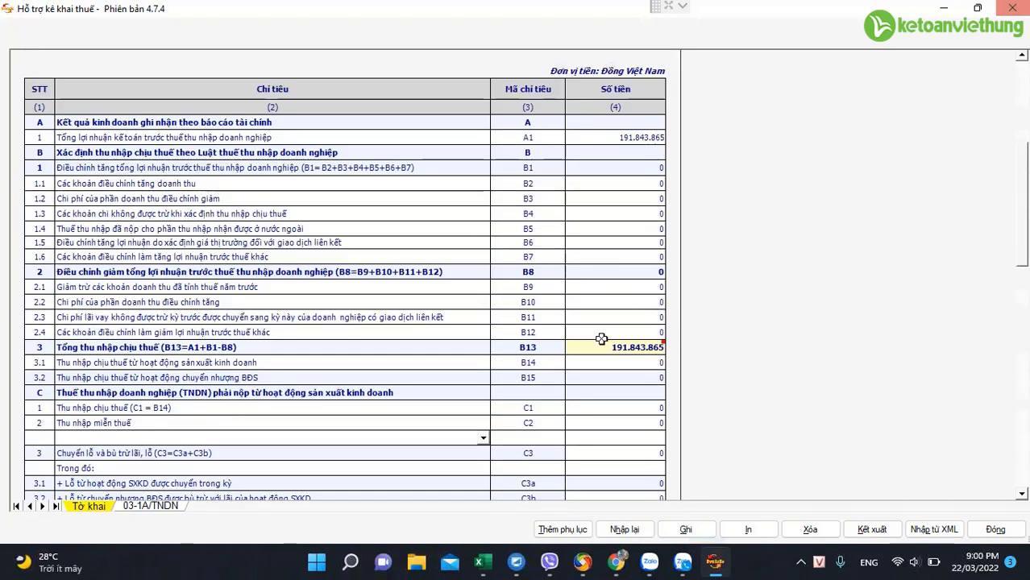
# Set item B14, Thu nhập chịu thuế từ hoạt động sản xuất kinh doanh, to 191.843.865
pyautogui.click(613, 360)
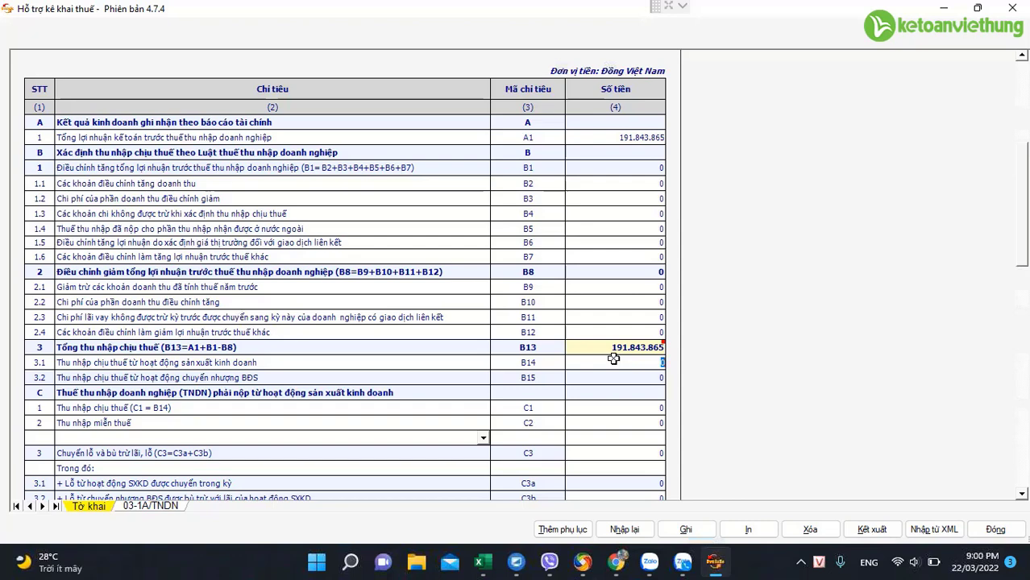
pyautogui.write('191.843.865')
pyautogui.press('Return')
# Set item C7, Thu nhập tính thuế áp dụng thuế suất 20%, to 191.843.865
pyautogui.scroll(-5, 630, 383)
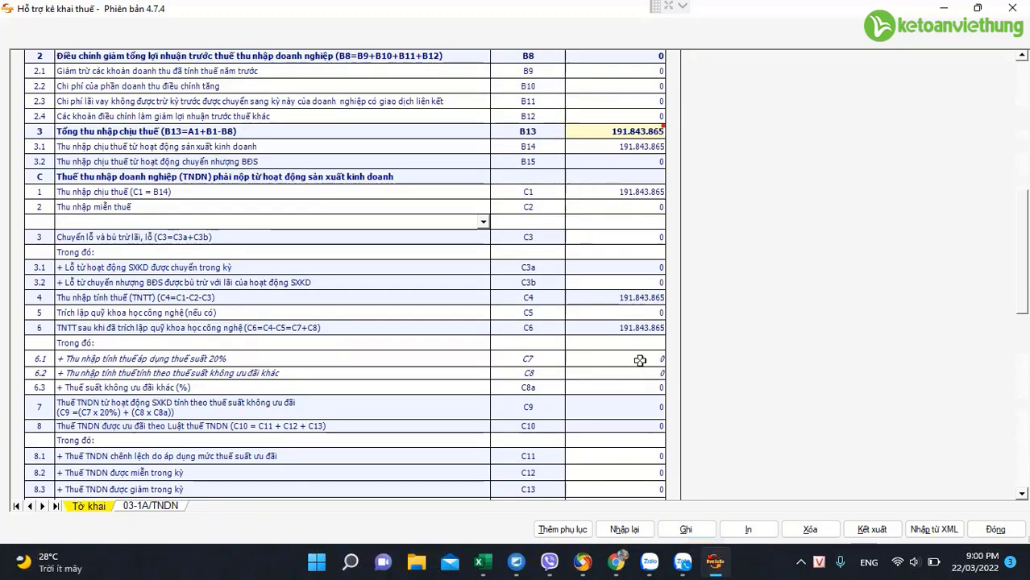
pyautogui.click(641, 359)
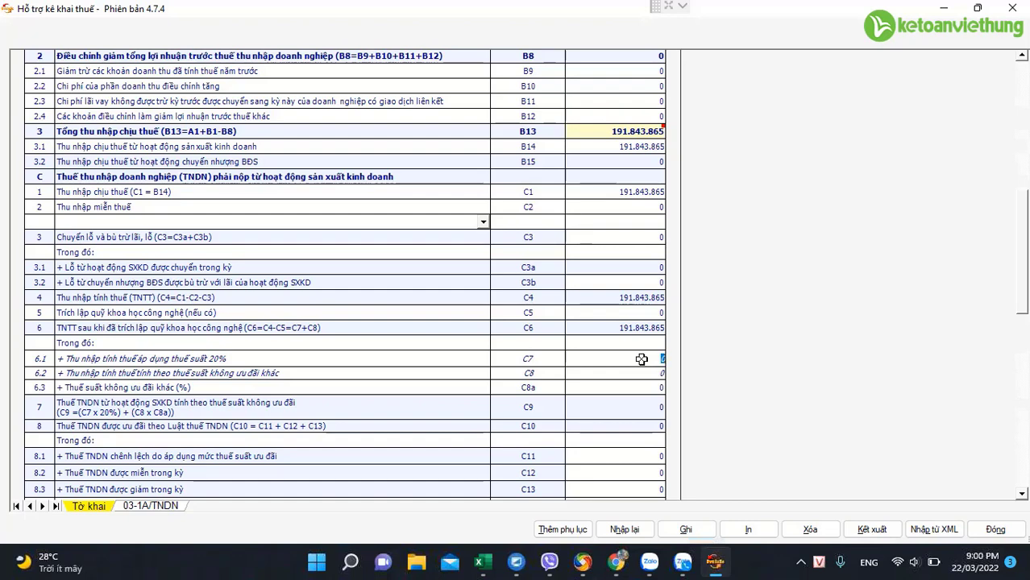
pyautogui.scroll(-3, 641, 358)
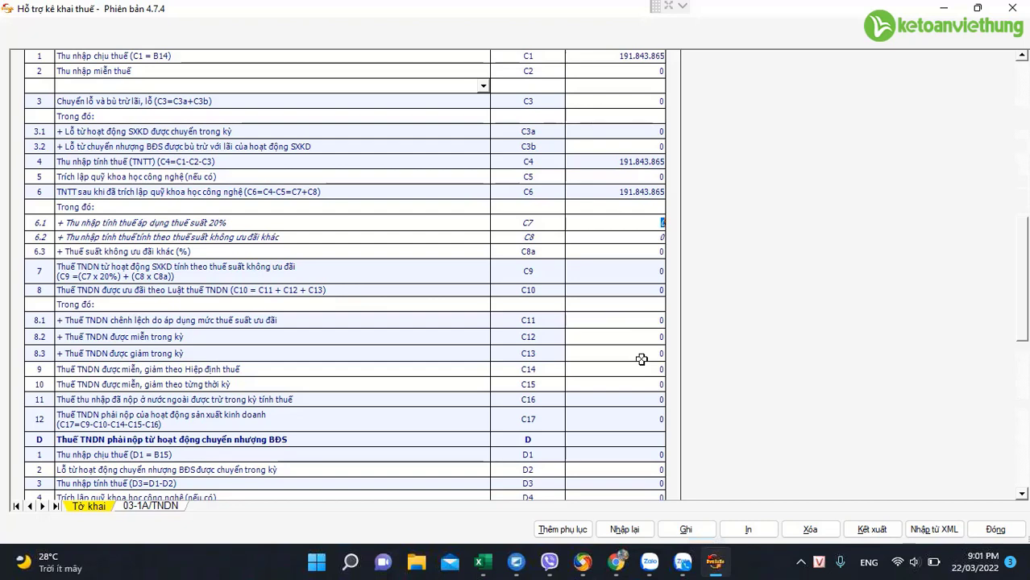
pyautogui.write('191.843.865')
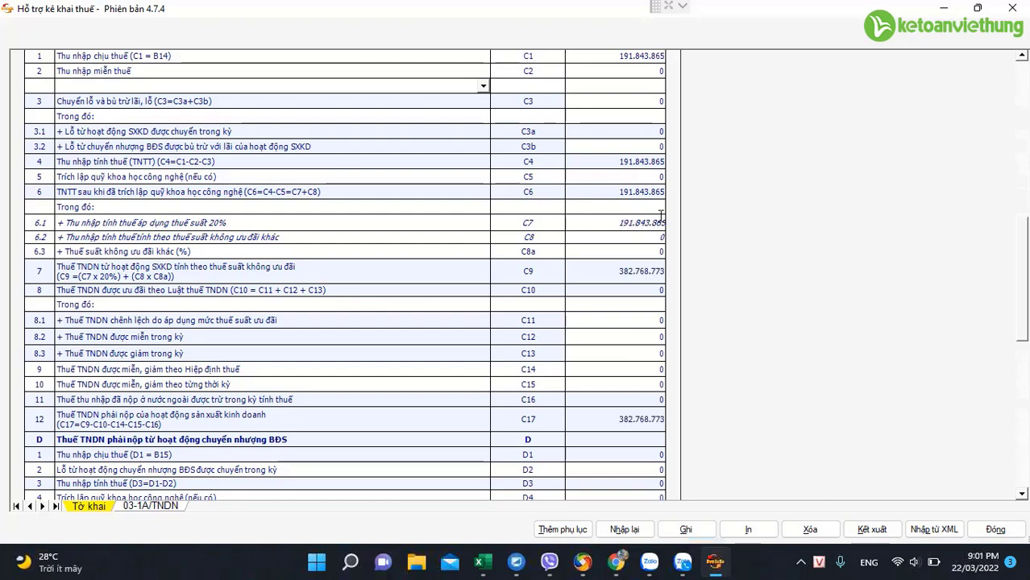
pyautogui.press('Return')
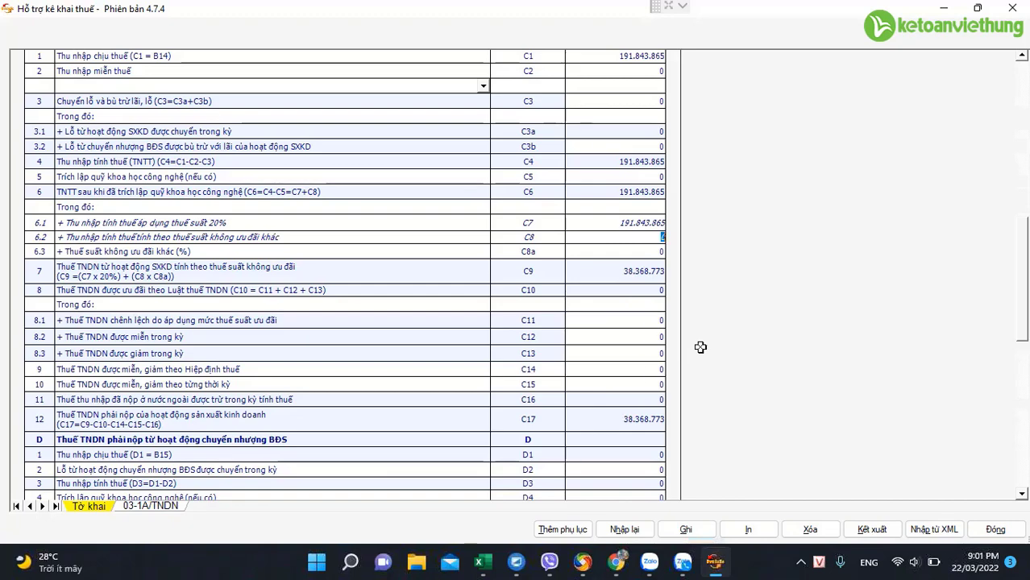
# Save the main declaration with the taxable income figures in B14 and C7
pyautogui.scroll(-6, 694, 431)
pyautogui.click(686, 530)
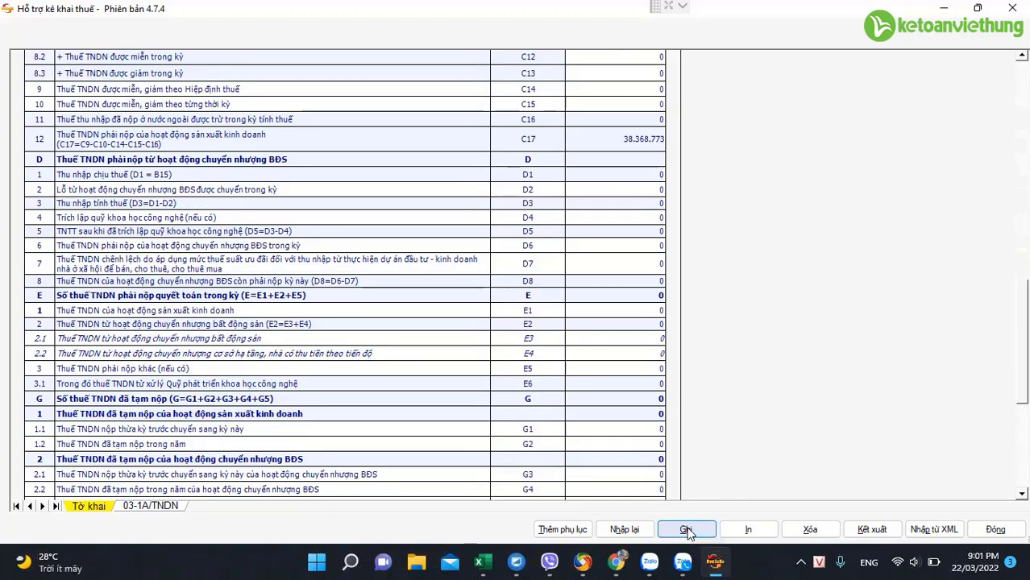
pyautogui.click(525, 323)
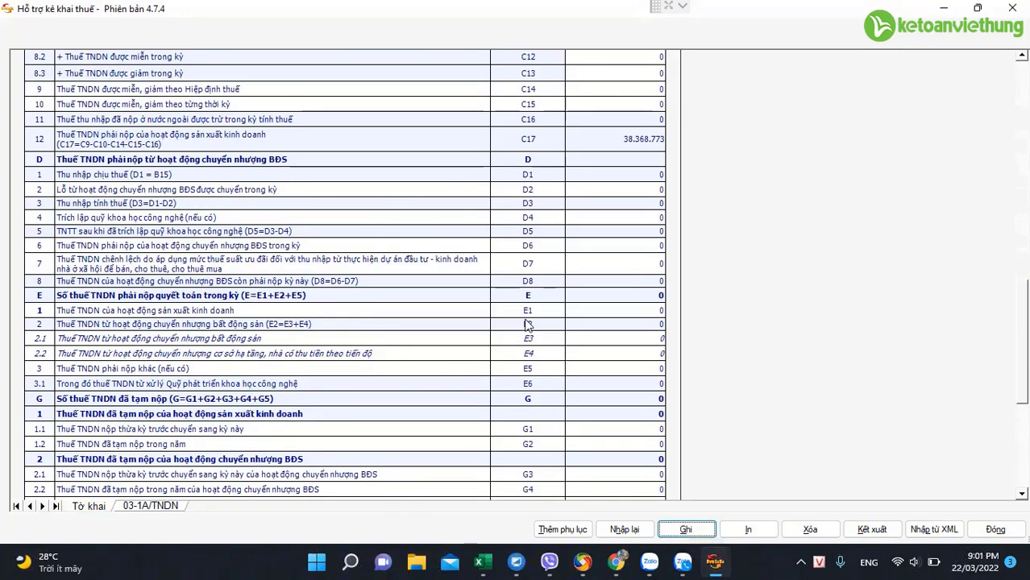
# Set item E1, Thuế TNDN của hoạt động sản xuất kinh doanh, to 38.368.773
pyautogui.scroll(-6, 666, 358)
pyautogui.scroll(4, 666, 358)
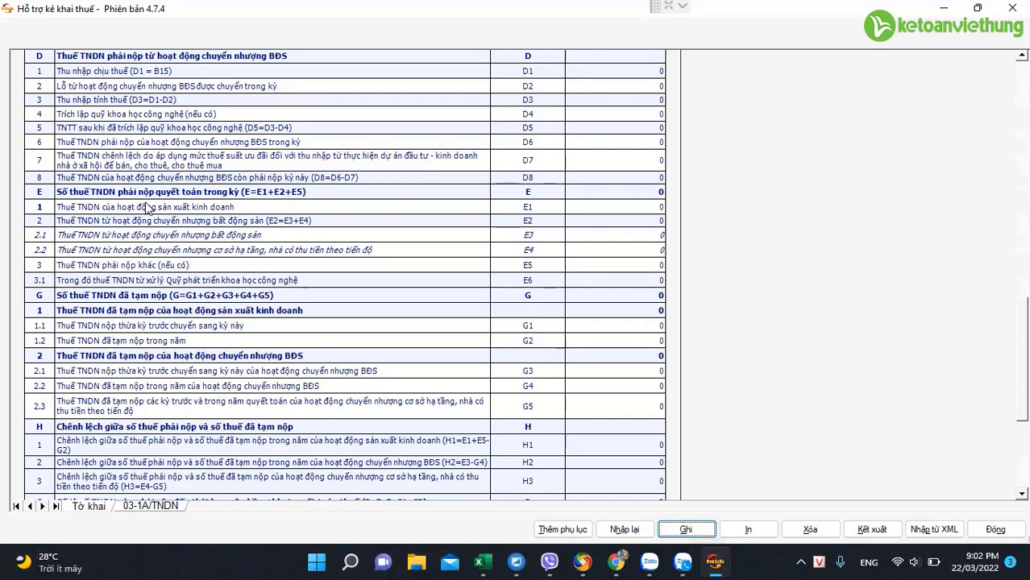
pyautogui.click(610, 203)
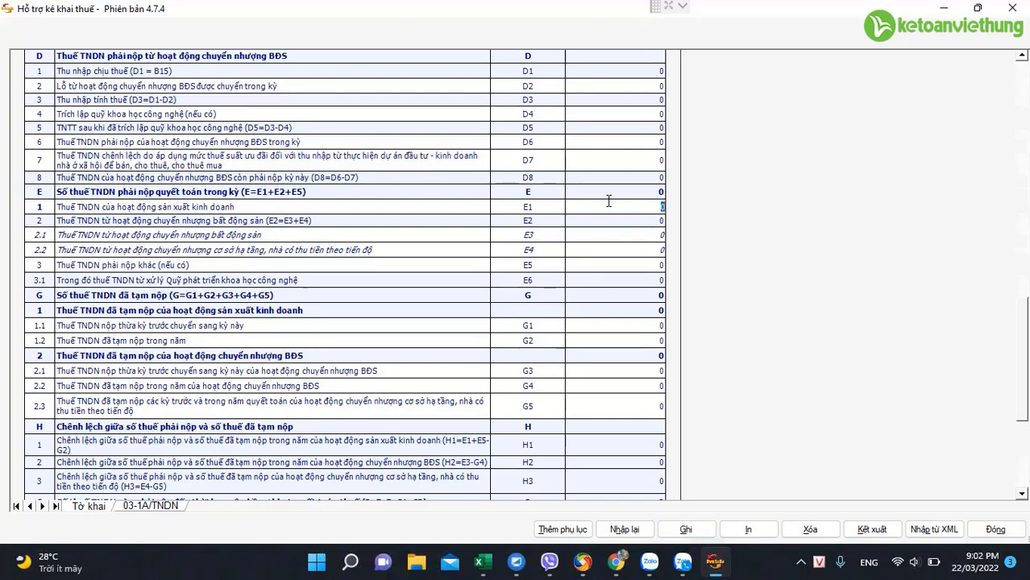
pyautogui.write('38.368.773')
pyautogui.press('Return')
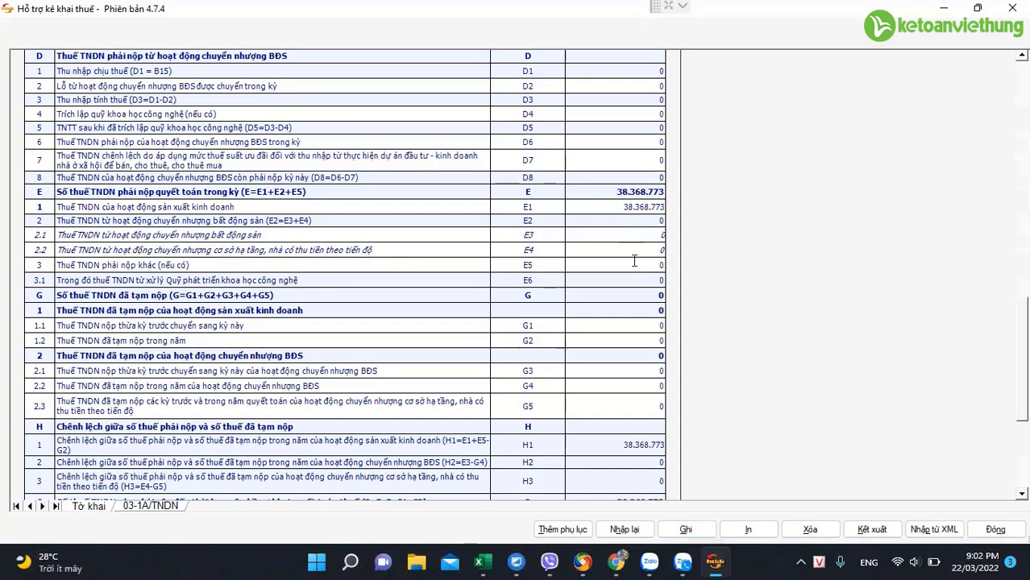
# Check the difference and payable tax in sections H and I, and save the declaration with the E1 tax amount
pyautogui.scroll(-2, 634, 259)
pyautogui.scroll(-3, 634, 260)
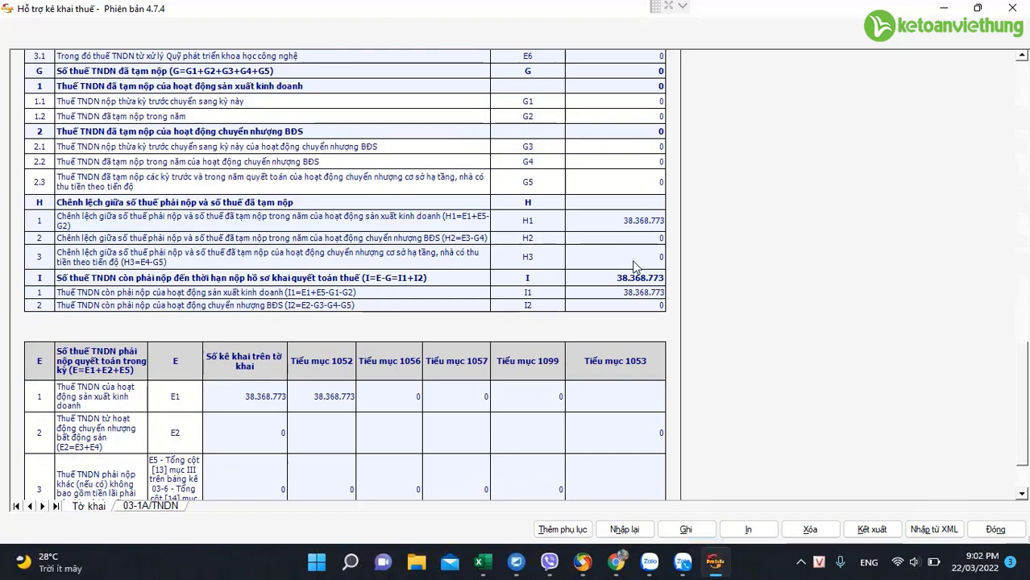
pyautogui.click(686, 530)
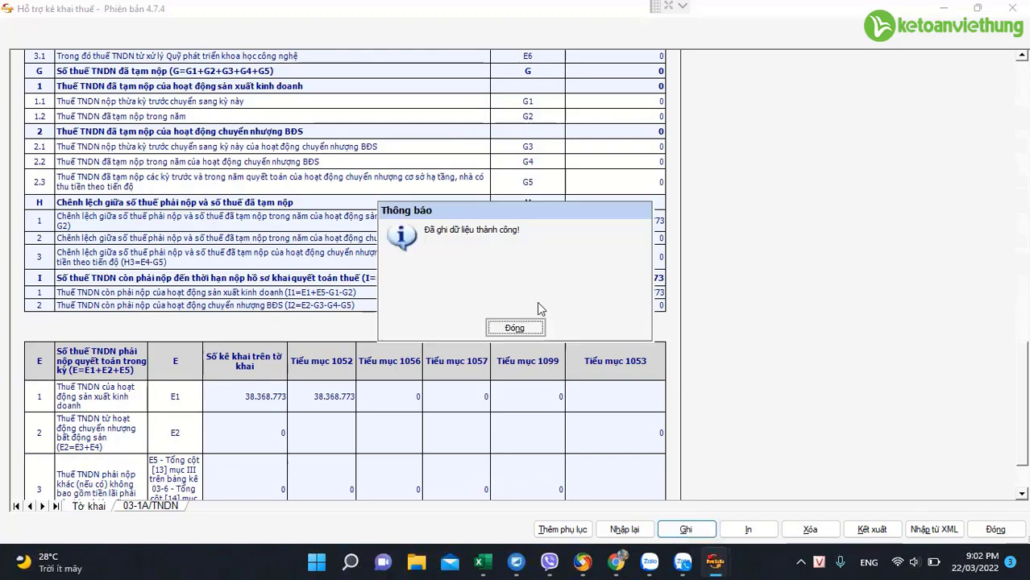
pyautogui.click(526, 328)
pyautogui.scroll(3, 632, 265)
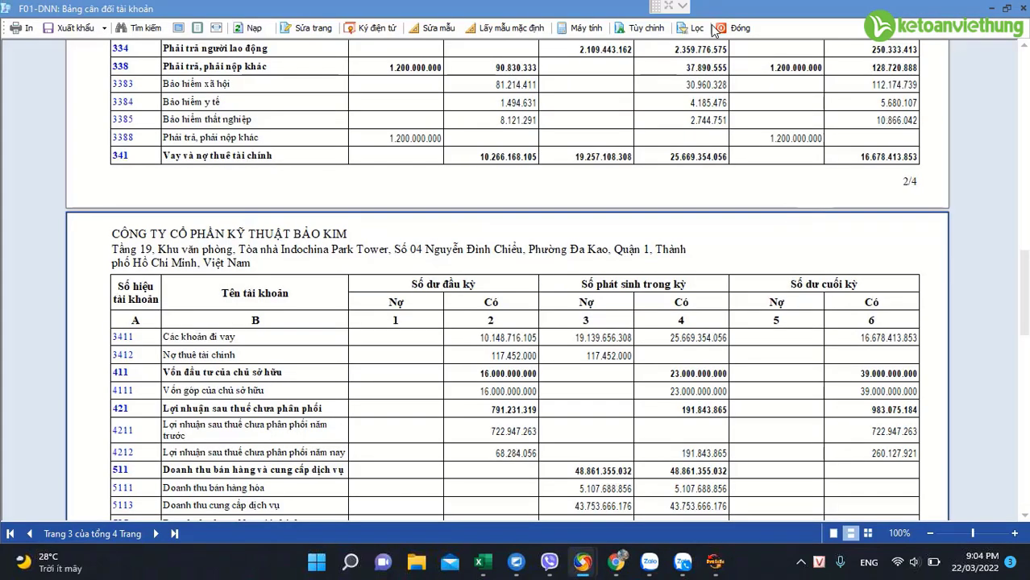
# In AMIS accounting, create a Chứng từ nghiệp vụ khác described "Thuế TNDN sau quyết toán" with posting and voucher dates 31/12/2021
pyautogui.press('Escape')
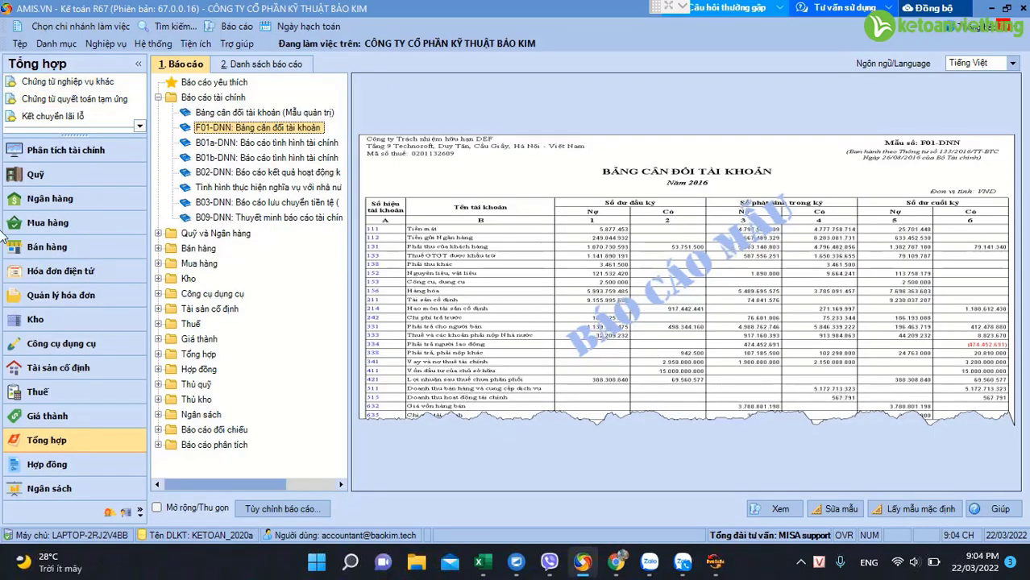
pyautogui.click(80, 82)
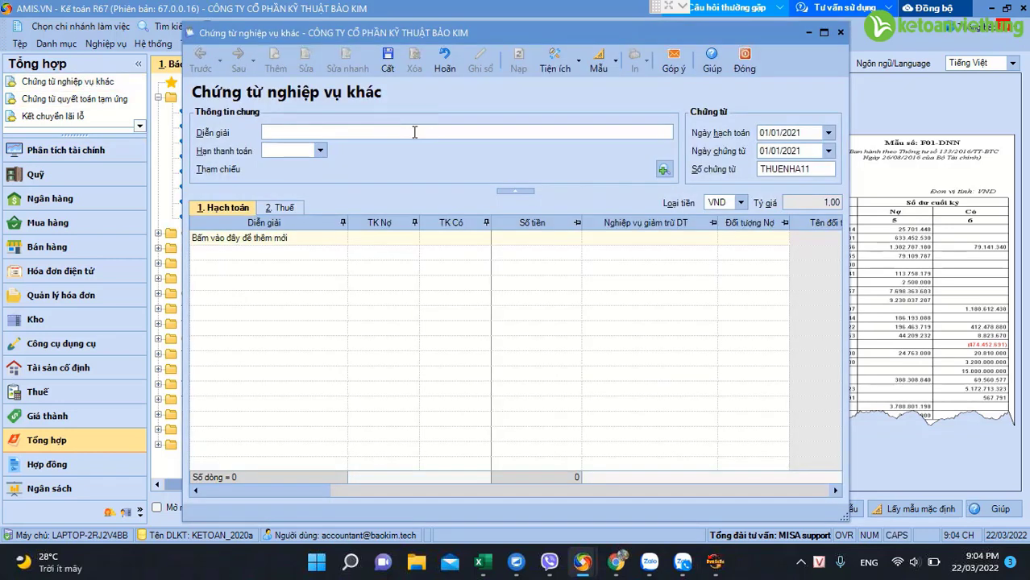
pyautogui.write('Thuế TNDN')
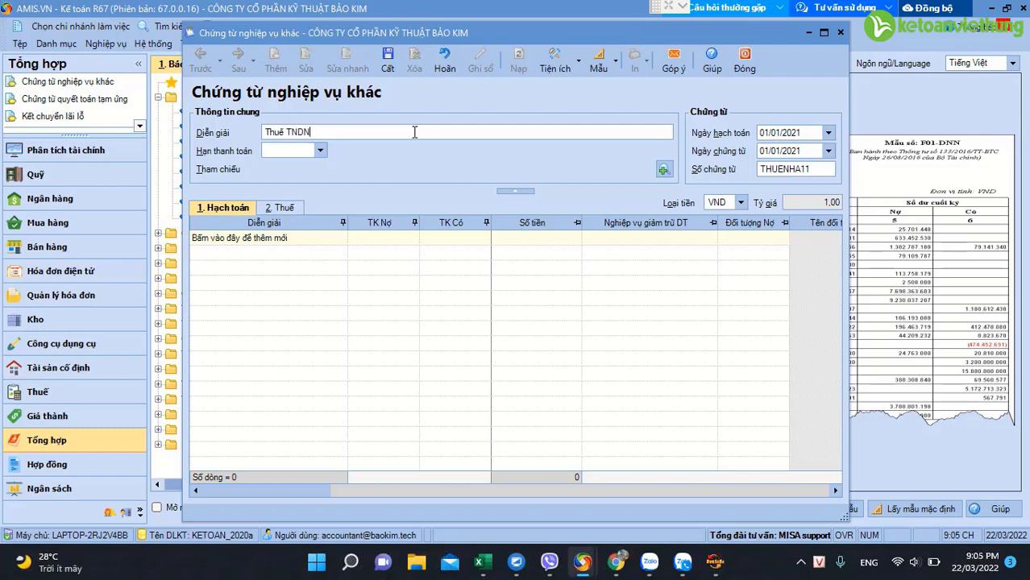
pyautogui.write(' sau quyết toán')
pyautogui.press('Tab')
pyautogui.write('31/12/2021')
pyautogui.press('Tab')
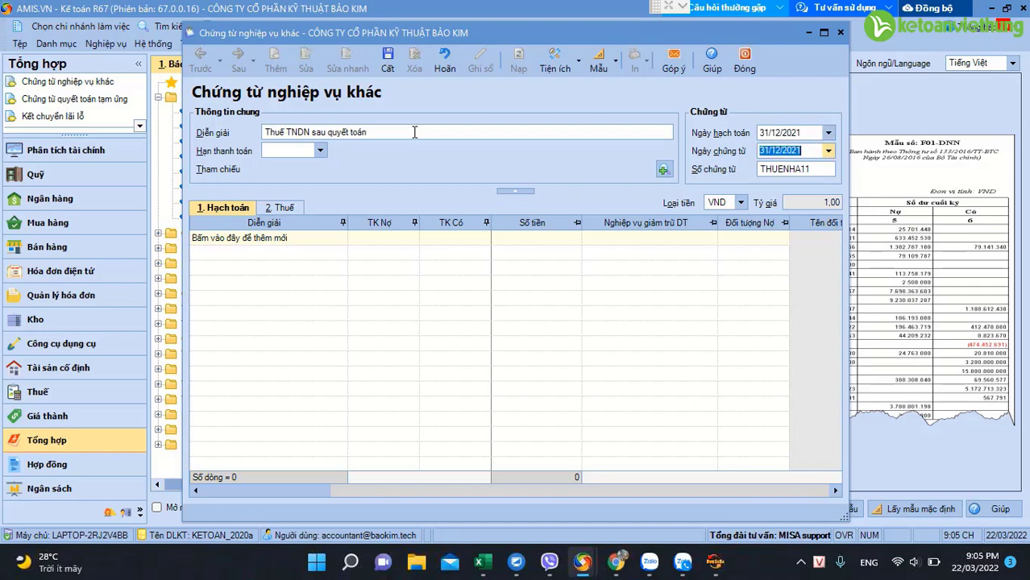
# Add a voucher line debiting account 821 and crediting account 3334 for 38.368.773
pyautogui.press('Tab')
pyautogui.press('Tab')
pyautogui.write('821')
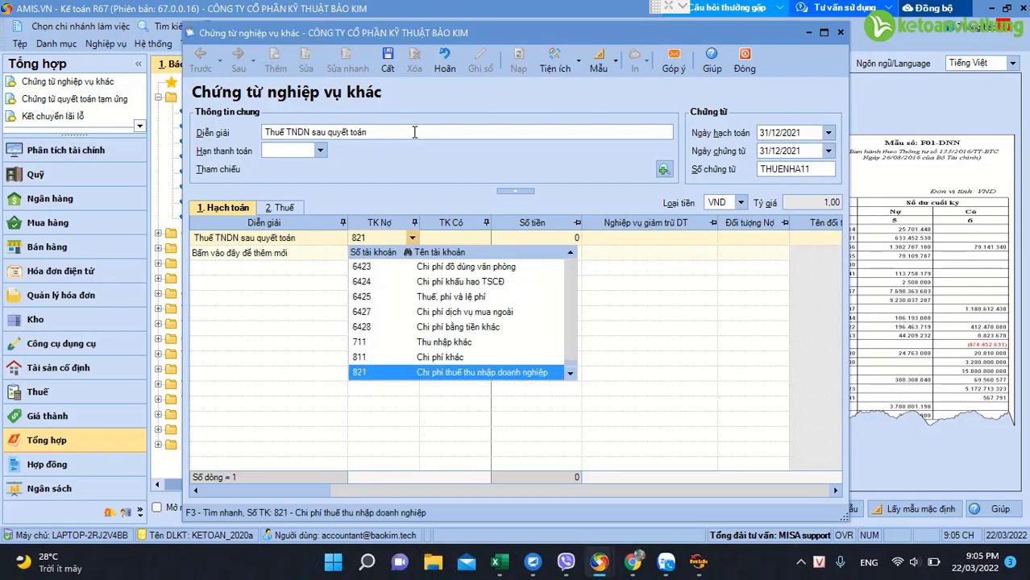
pyautogui.press('Tab')
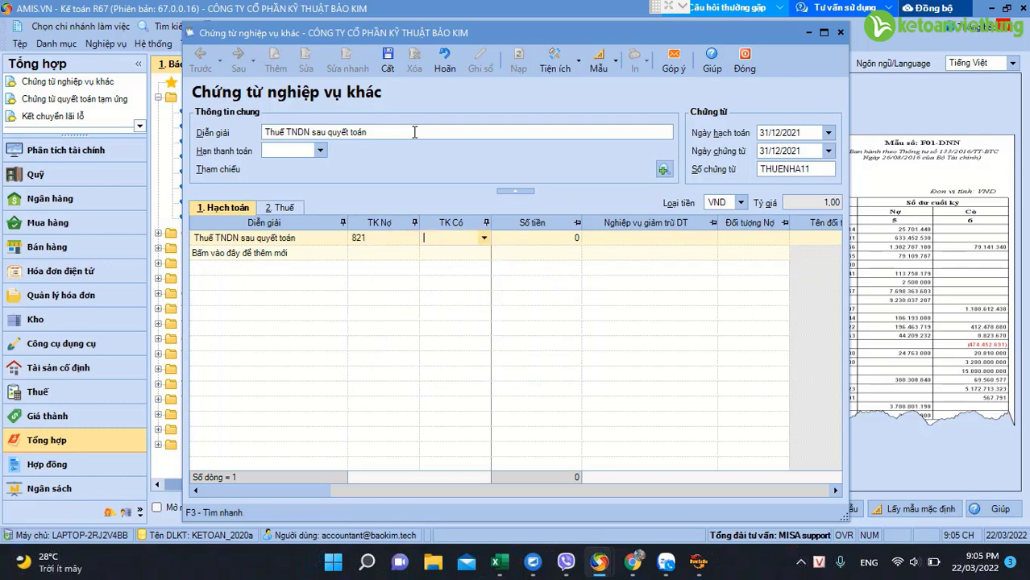
pyautogui.write('3333')
pyautogui.press('BackSpace')
pyautogui.write('4')
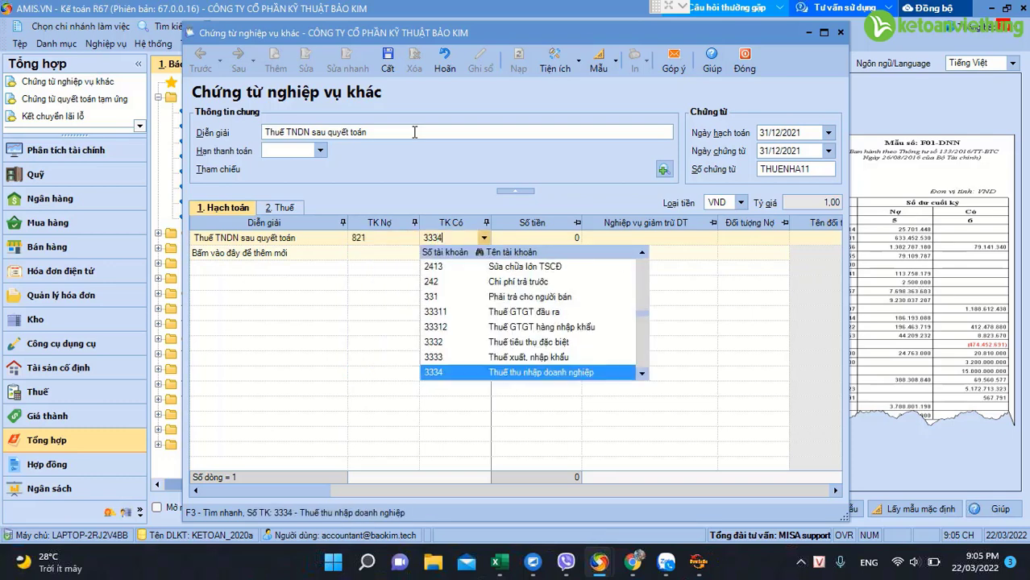
pyautogui.press('Return')
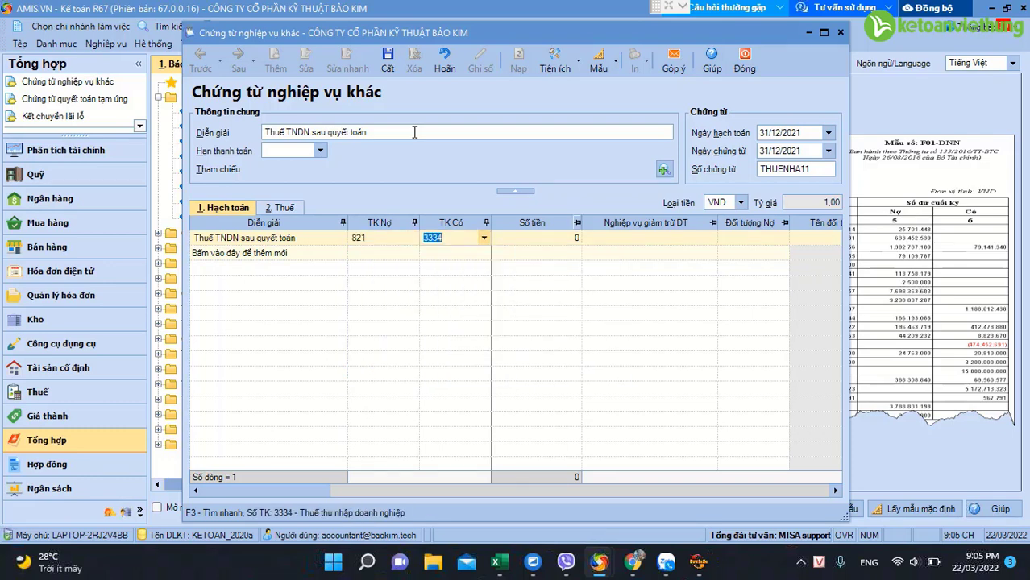
pyautogui.press('Tab')
pyautogui.write('38.368.773')
pyautogui.press('Tab')
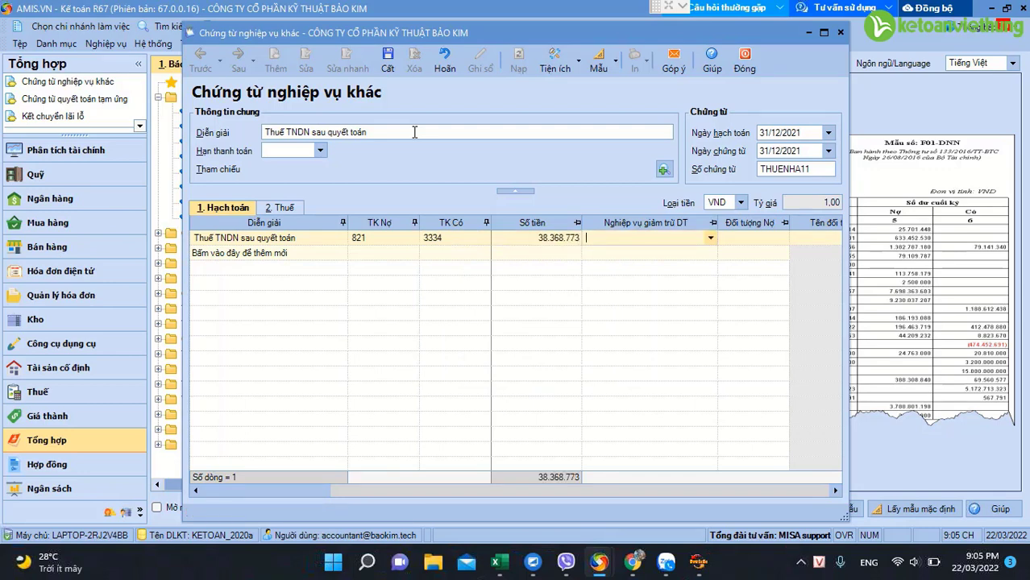
# Save the corporate income tax voucher, and close it and the report list
pyautogui.hotkey('ctrl', 's')
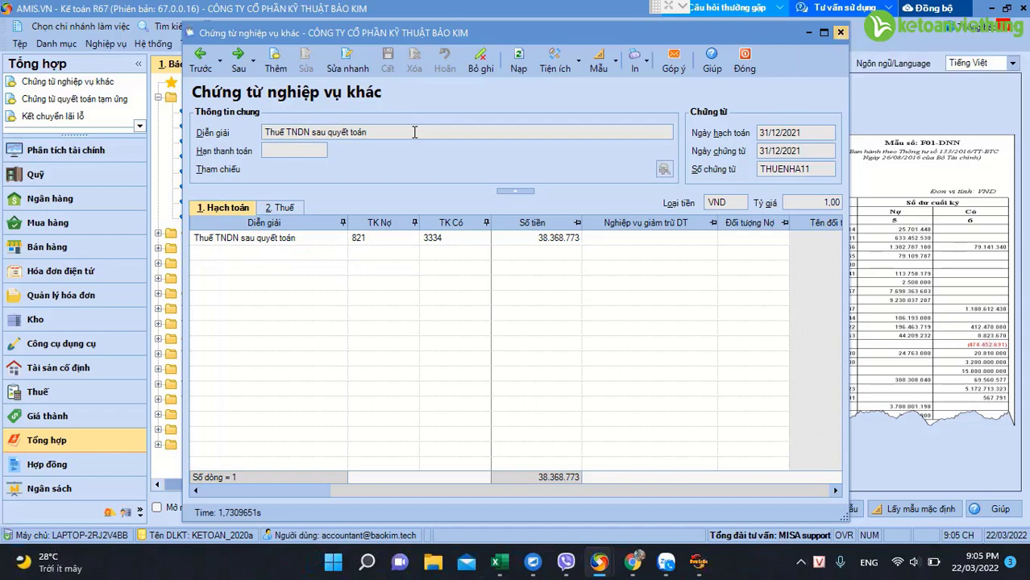
pyautogui.press('Escape')
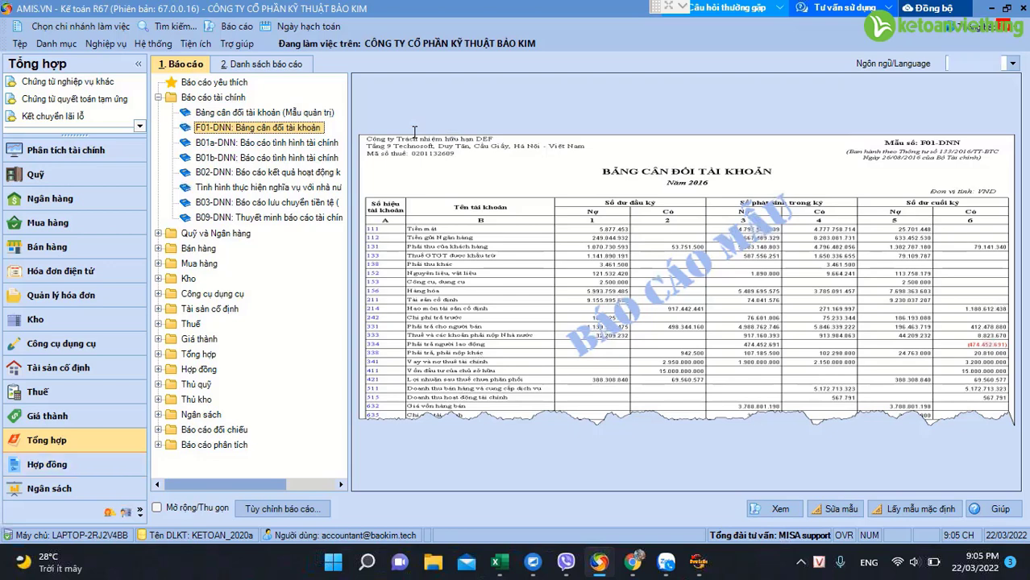
pyautogui.press('Escape')
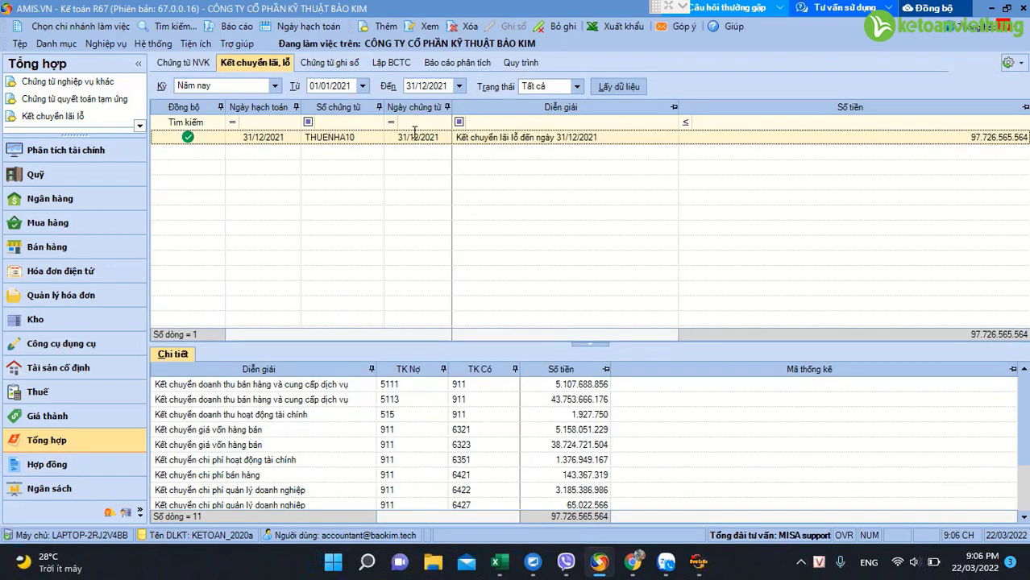
# Unpost and delete the existing profit and loss closing voucher dated 31/12/2021
pyautogui.click(562, 26)
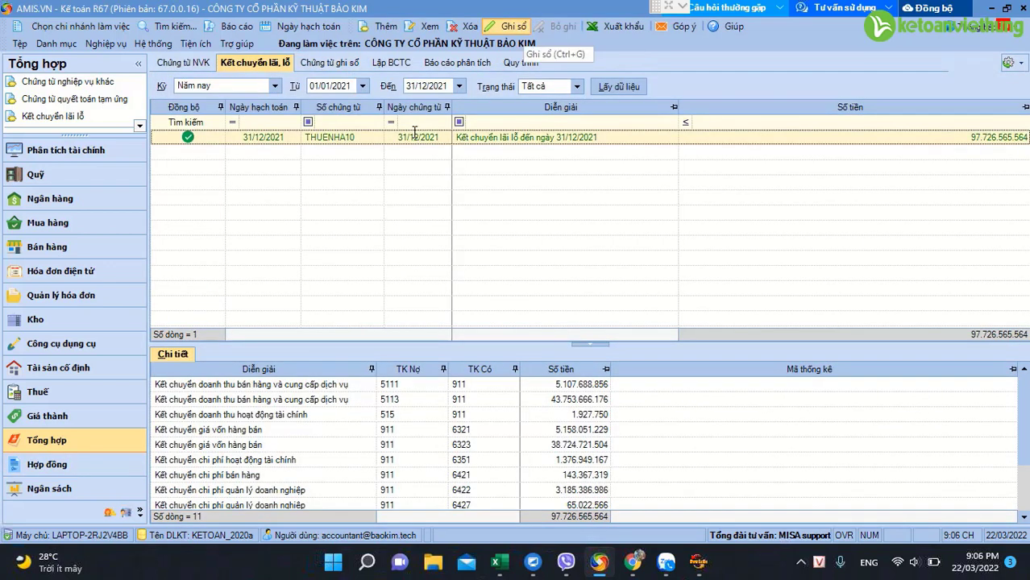
pyautogui.hotkey('ctrl', 'd')
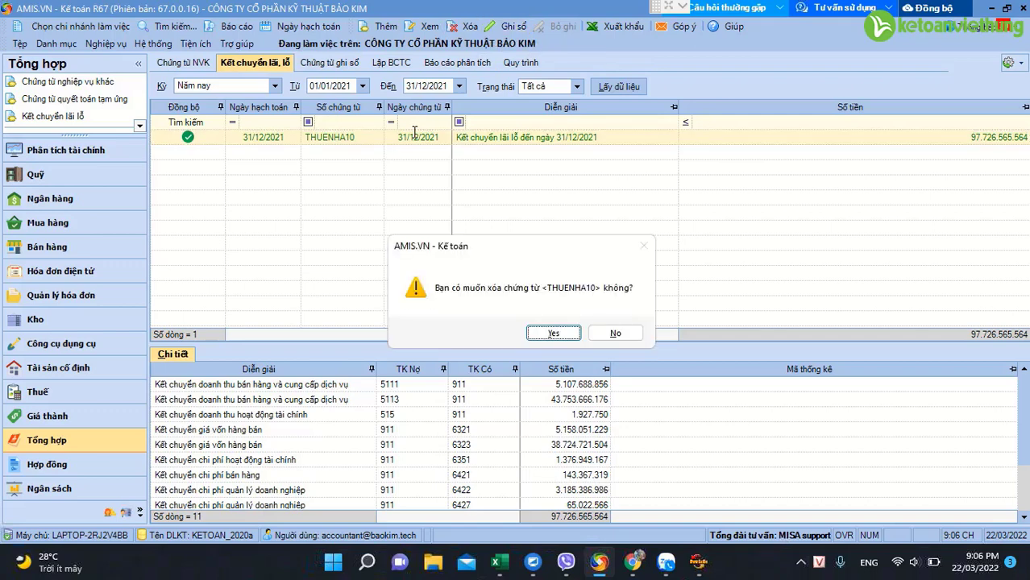
pyautogui.press('Return')
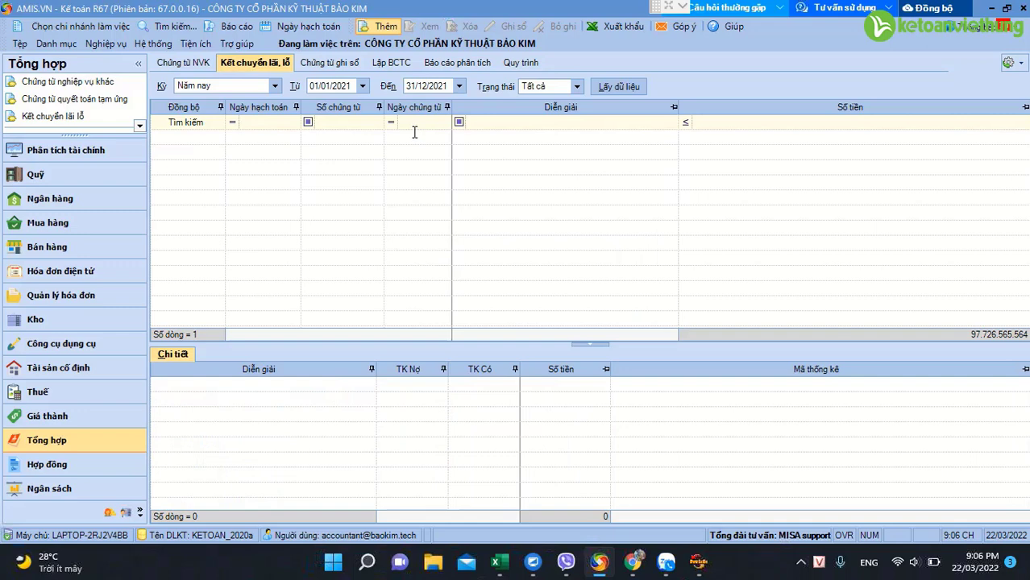
# Create a new Kết chuyển lãi, lỗ voucher with posting and voucher dates 31/12/2021, save it and close it
pyautogui.hotkey('ctrl', 'n')
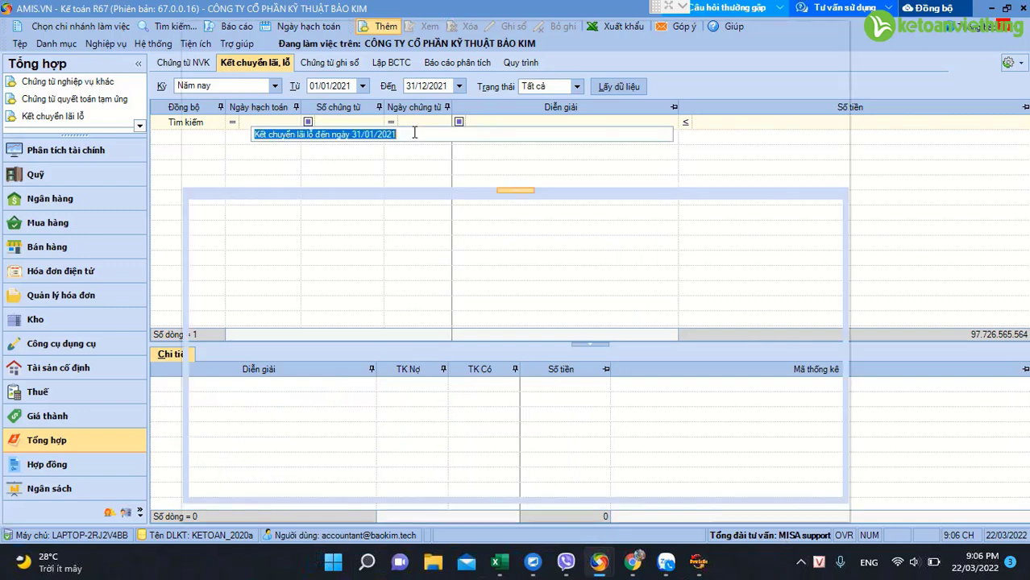
pyautogui.press('Tab')
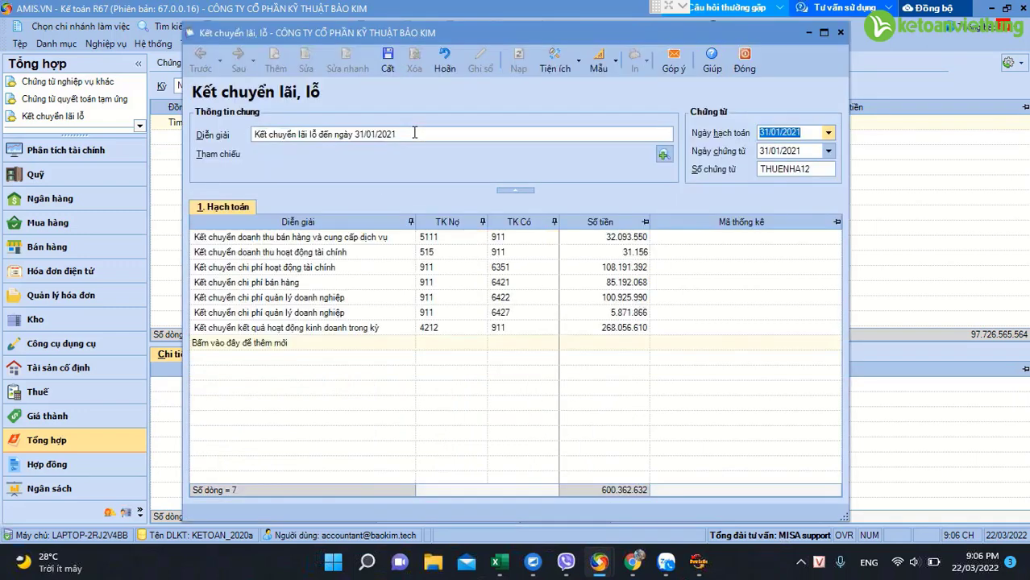
pyautogui.write('31/12/2021')
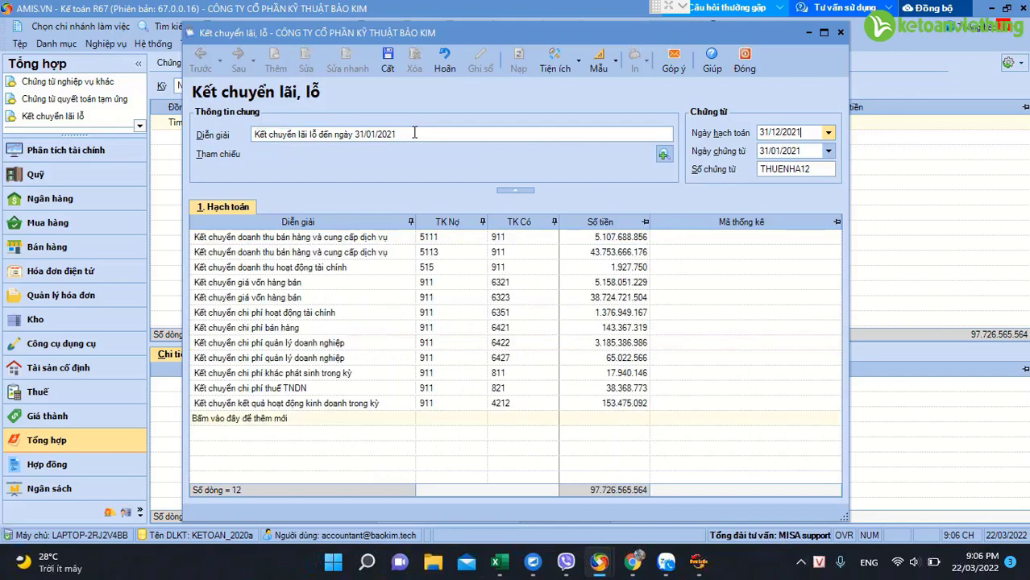
pyautogui.press('Tab')
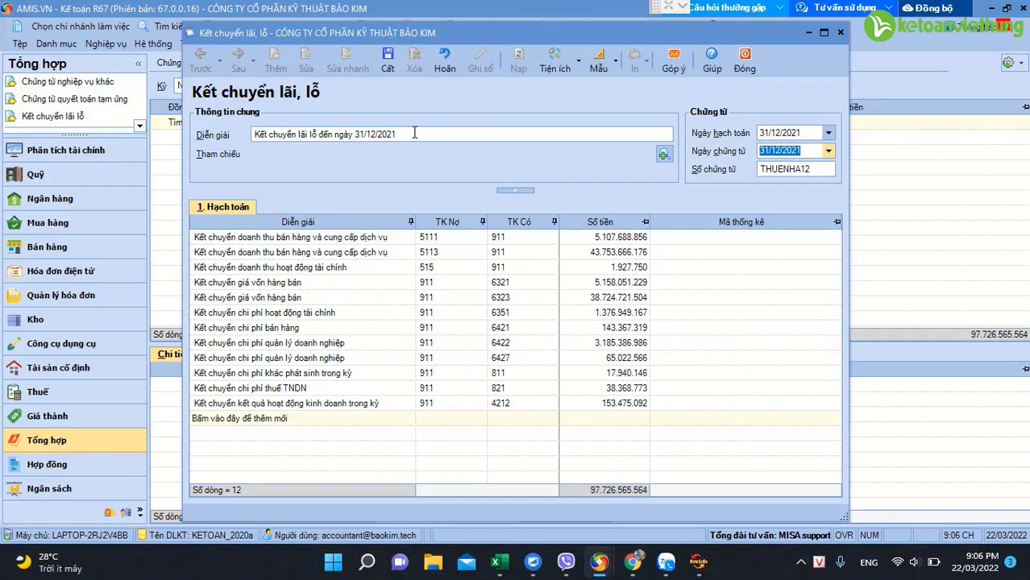
pyautogui.hotkey('ctrl', 's')
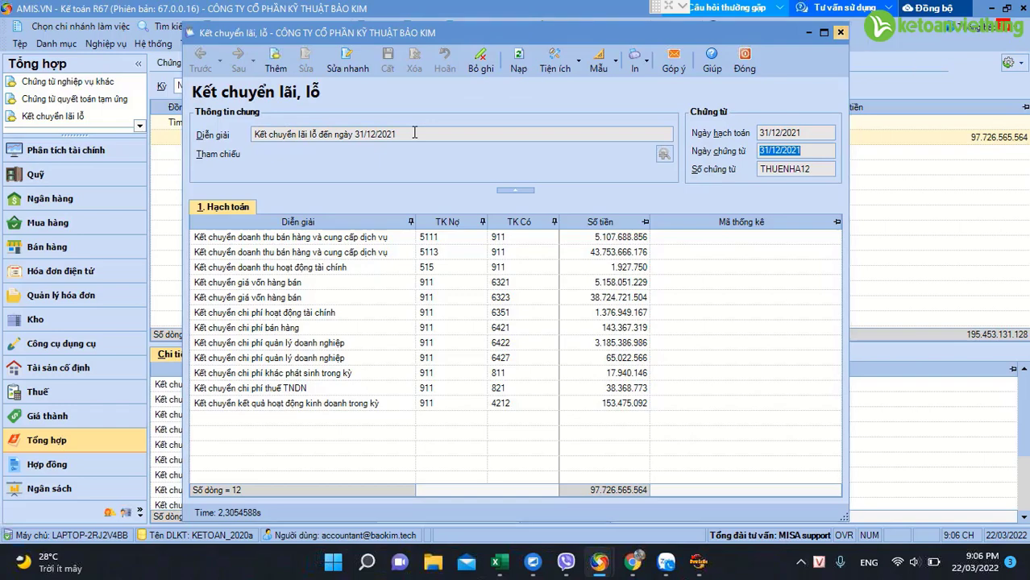
pyautogui.press('Escape')
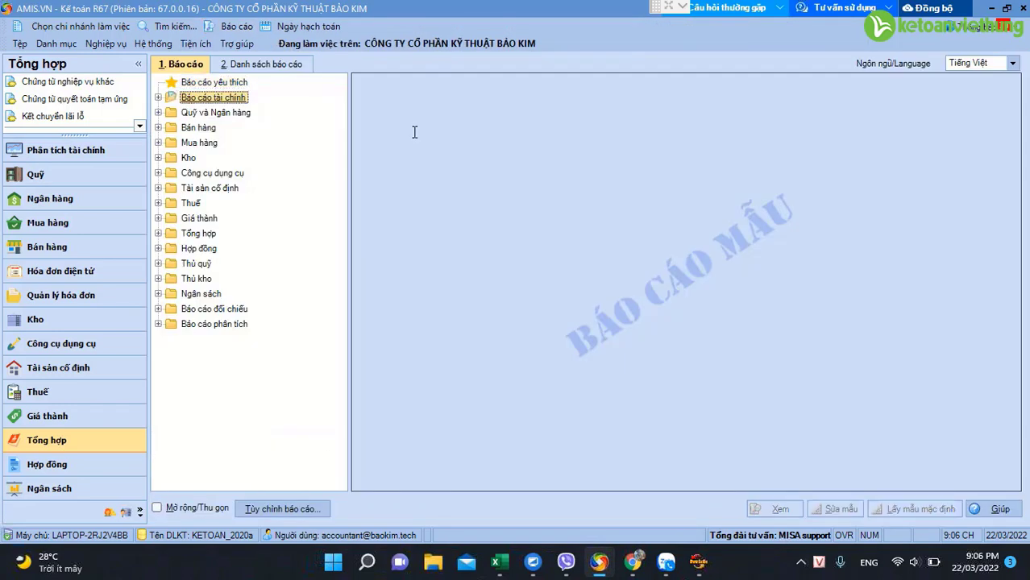
# Open the F01-DNN trial balance for 2021, check the profit, revenue, expense and 821 accounts, and close the report
pyautogui.press('Down')
pyautogui.press('Down')
pyautogui.press('Return')
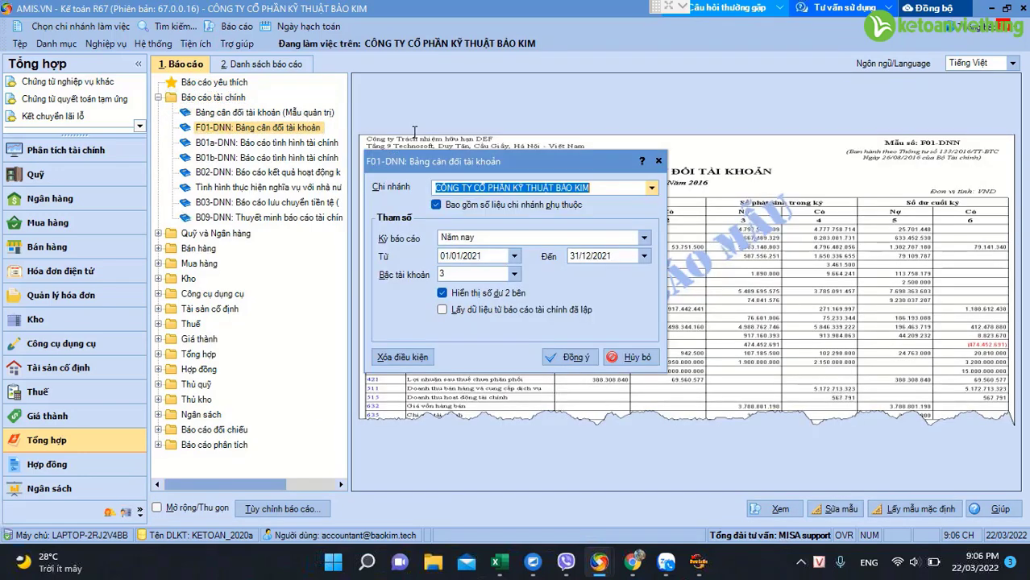
pyautogui.press('Return')
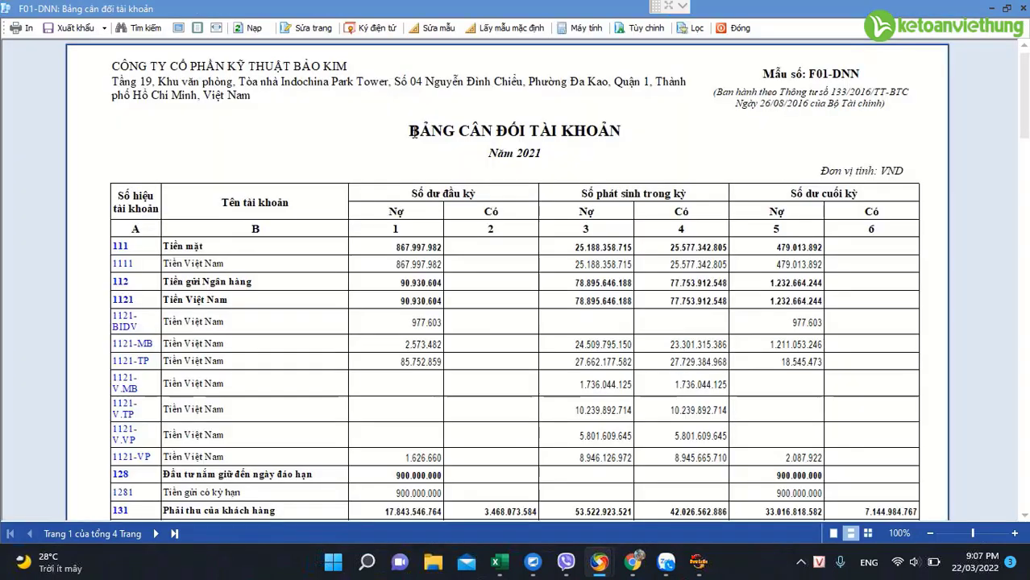
pyautogui.scroll(-5, 415, 132)
pyautogui.scroll(-15, 414, 131)
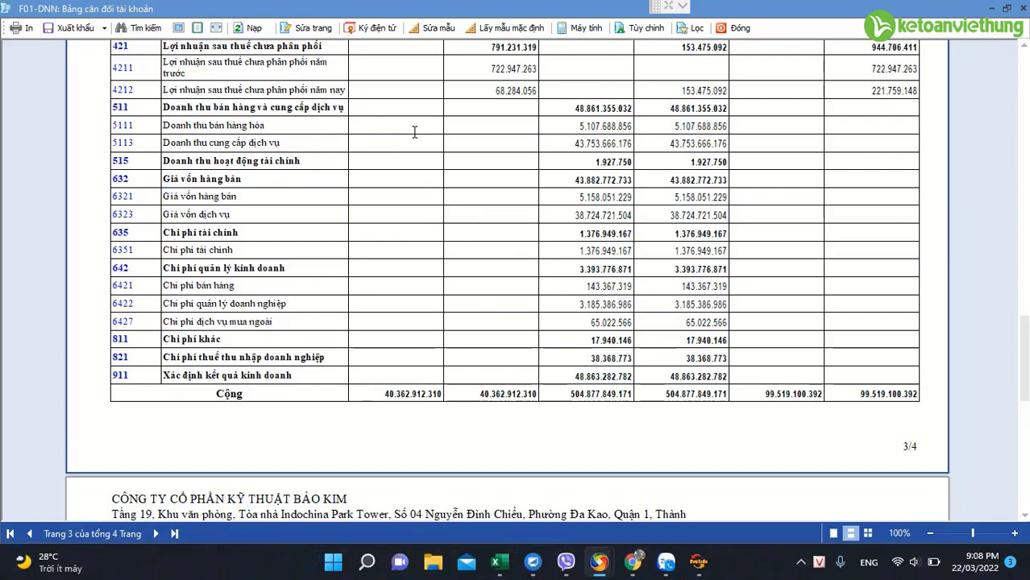
pyautogui.scroll(1, 414, 131)
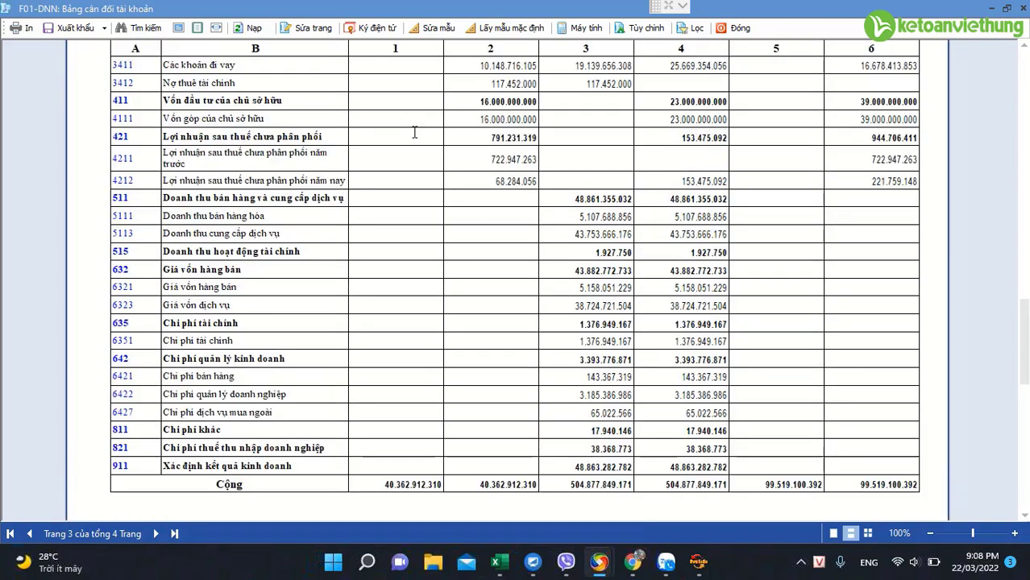
pyautogui.scroll(-2, 414, 132)
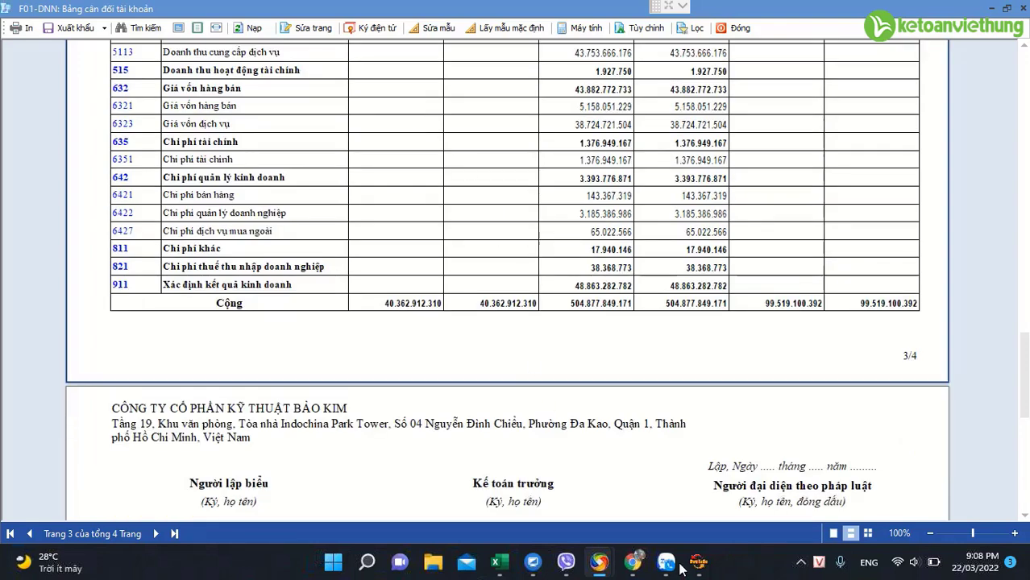
pyautogui.scroll(1, 686, 569)
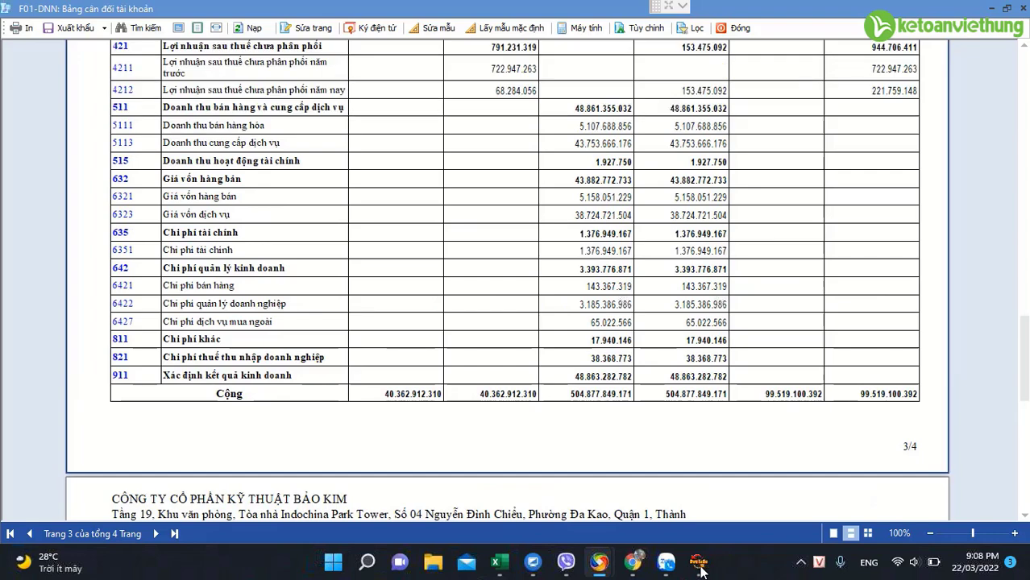
pyautogui.click(742, 30)
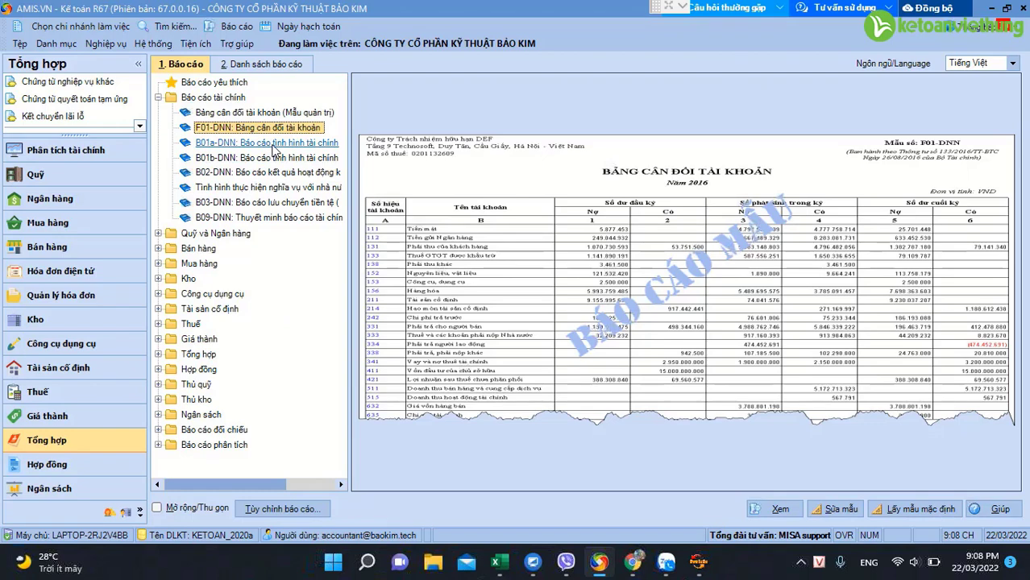
# Set up the B01a-DNN financial position report to include dependent branch data for the period Năm nay
pyautogui.click(273, 144)
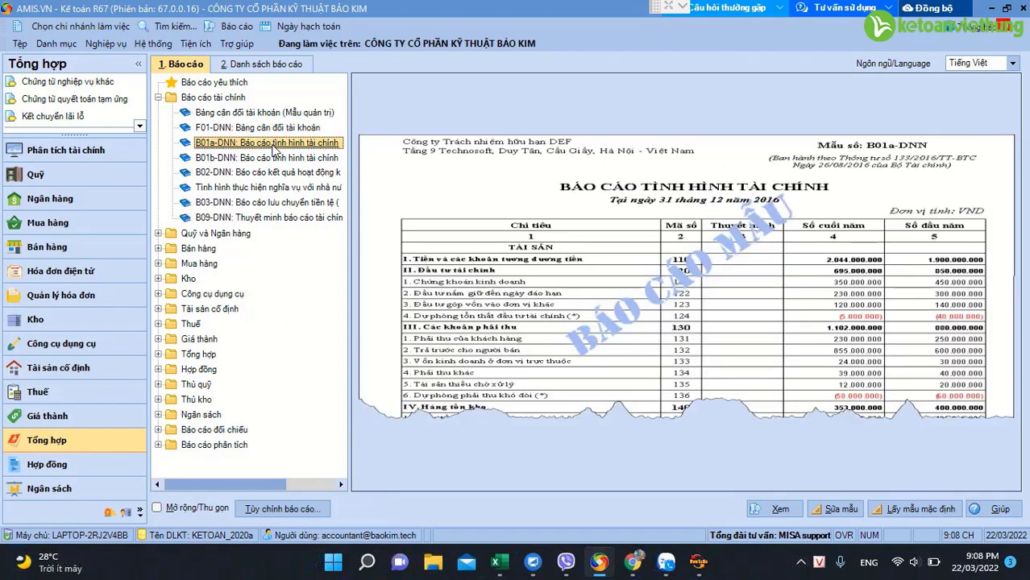
pyautogui.doubleClick(273, 143)
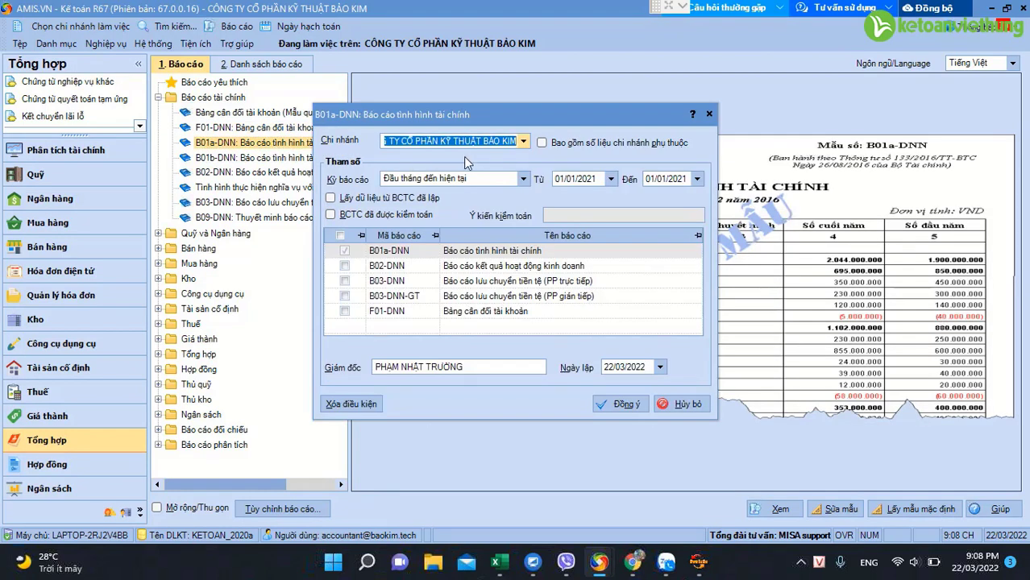
pyautogui.press('Tab')
pyautogui.press('space')
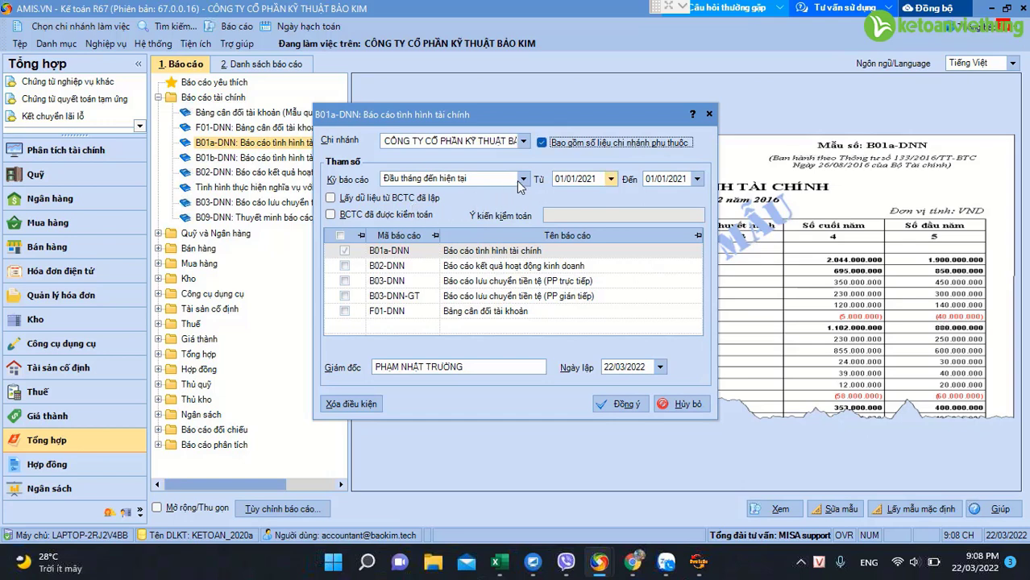
pyautogui.press('Tab')
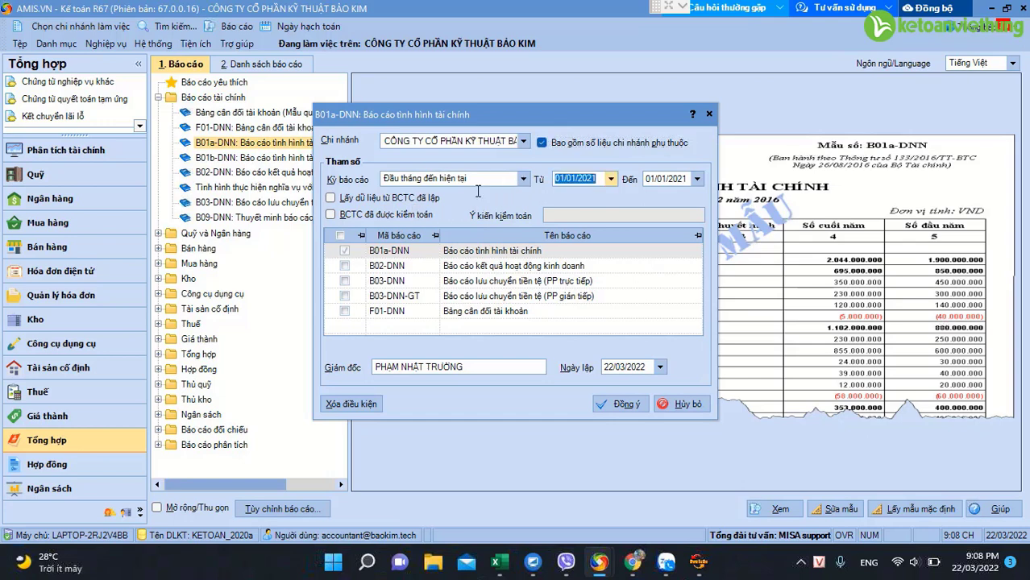
pyautogui.click(478, 187)
pyautogui.click(478, 192)
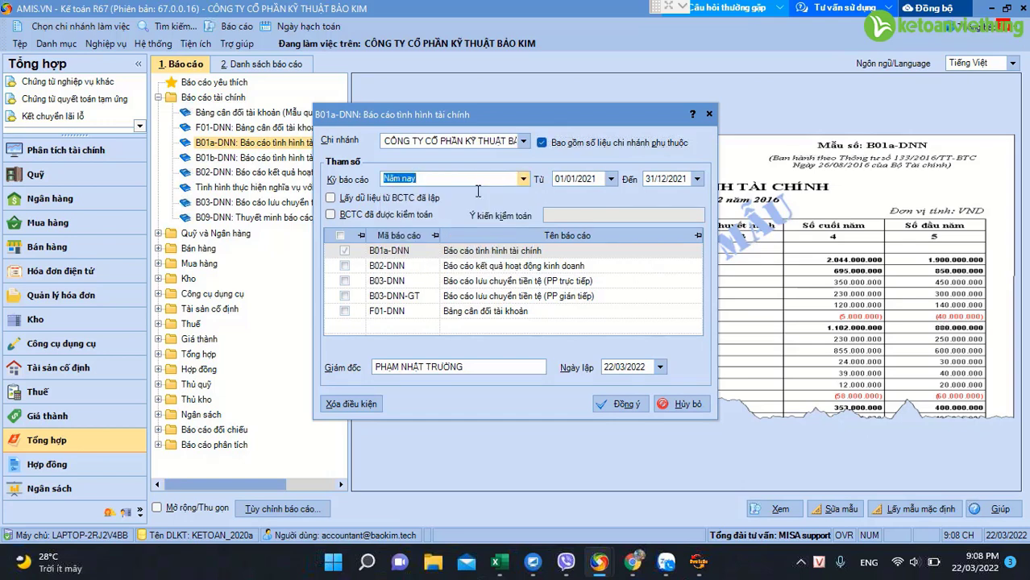
# Add B02-DNN, B03-DNN (direct method) and F01-DNN to the report set and generate it
pyautogui.press('Tab')
pyautogui.press('Down')
pyautogui.press('Up')
pyautogui.press('space')
pyautogui.press('Down')
pyautogui.press('Down')
pyautogui.press('Down')
pyautogui.press('Up')
pyautogui.press('Up')
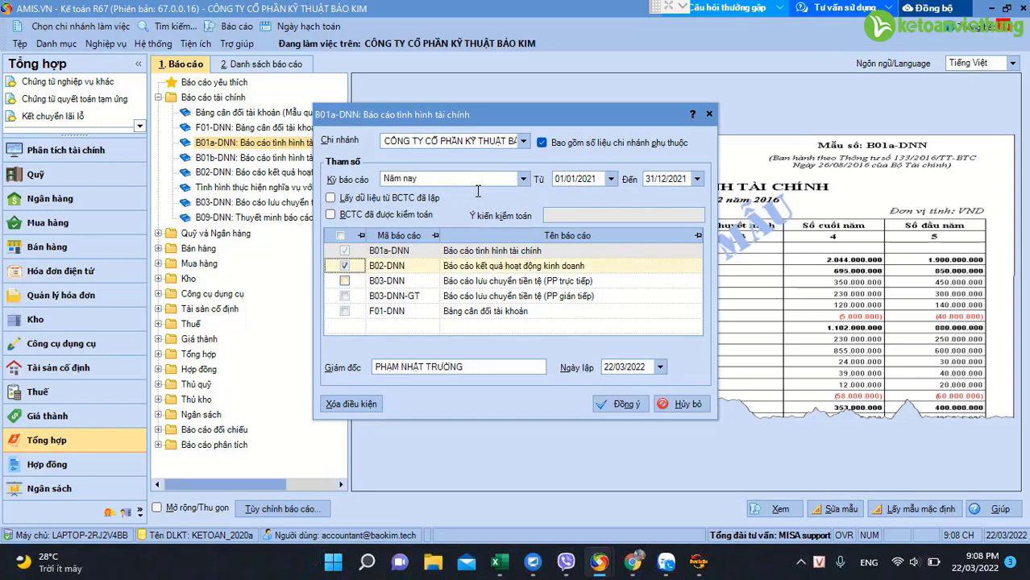
pyautogui.press('space')
pyautogui.press('Down')
pyautogui.press('Down')
pyautogui.press('space')
pyautogui.press('Tab')
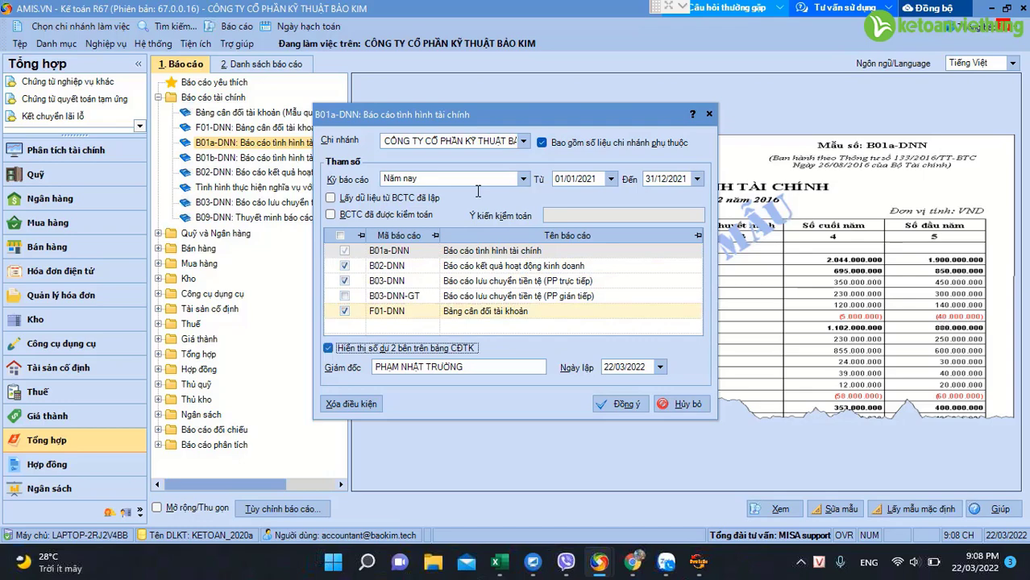
pyautogui.press('Return')
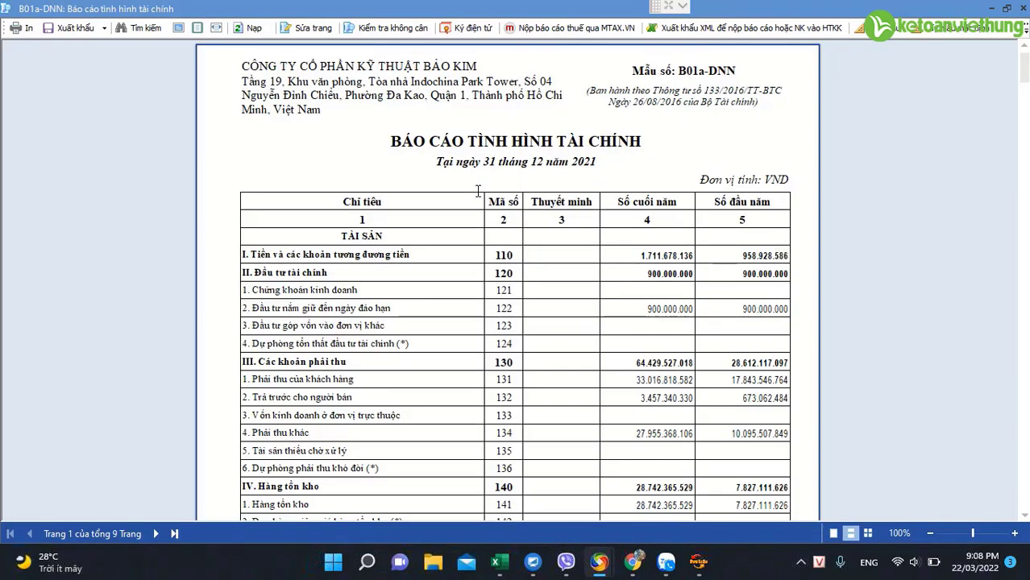
# Review the generated financial statements, from total assets and capital sources through cash flow to the trial balance totals
pyautogui.scroll(-5, 478, 191)
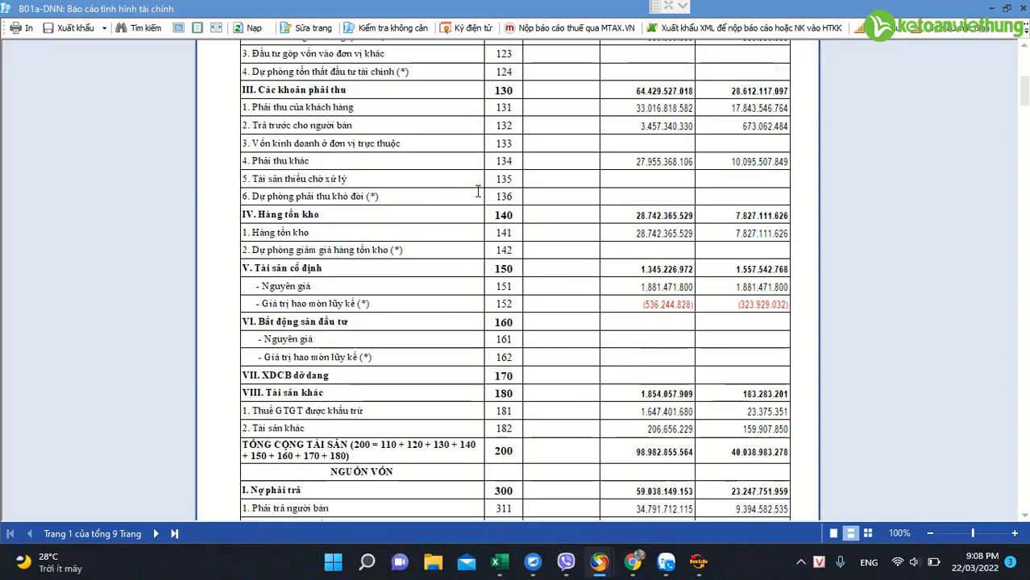
pyautogui.scroll(-5, 478, 191)
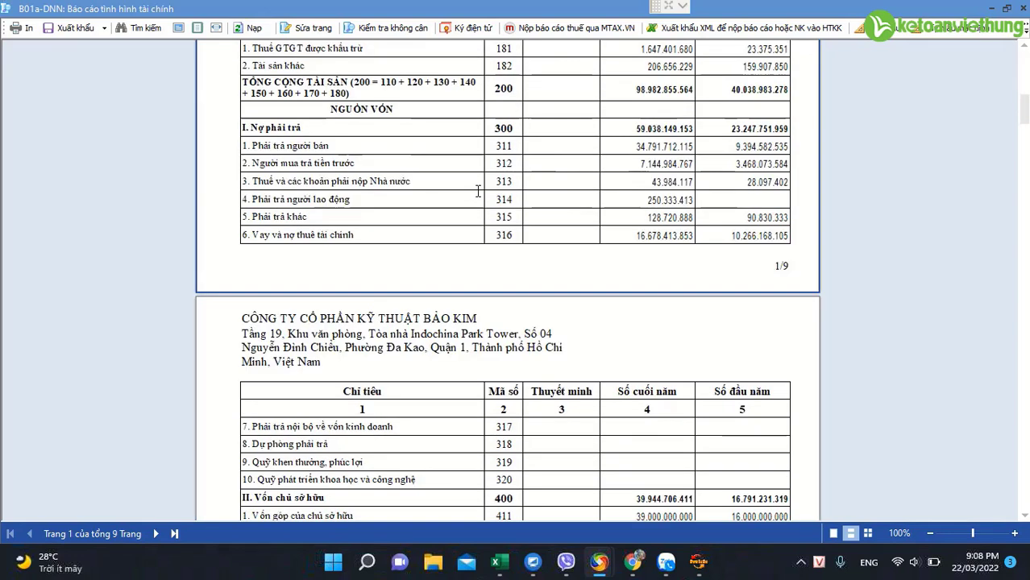
pyautogui.scroll(-5, 478, 191)
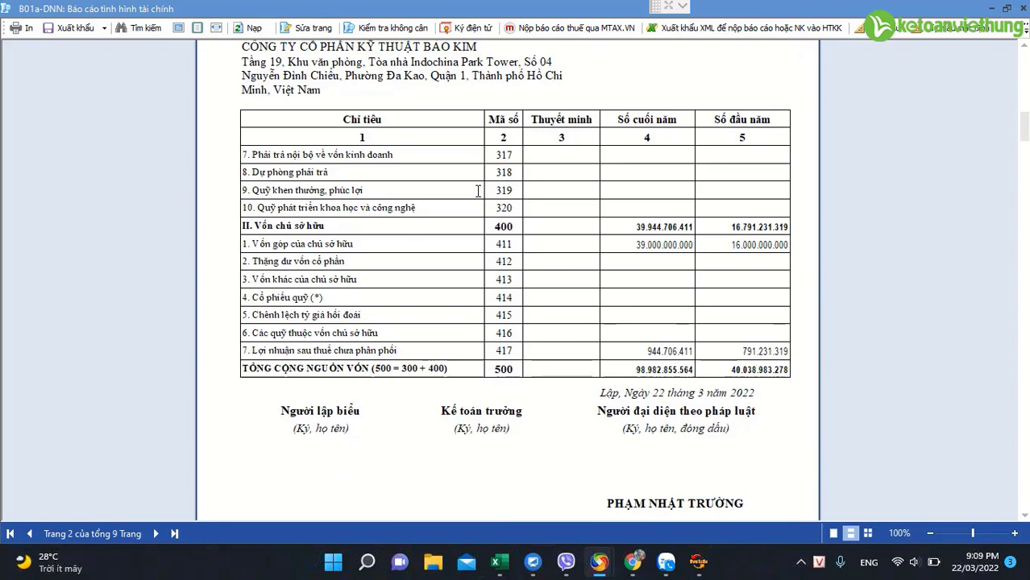
pyautogui.scroll(-15, 478, 191)
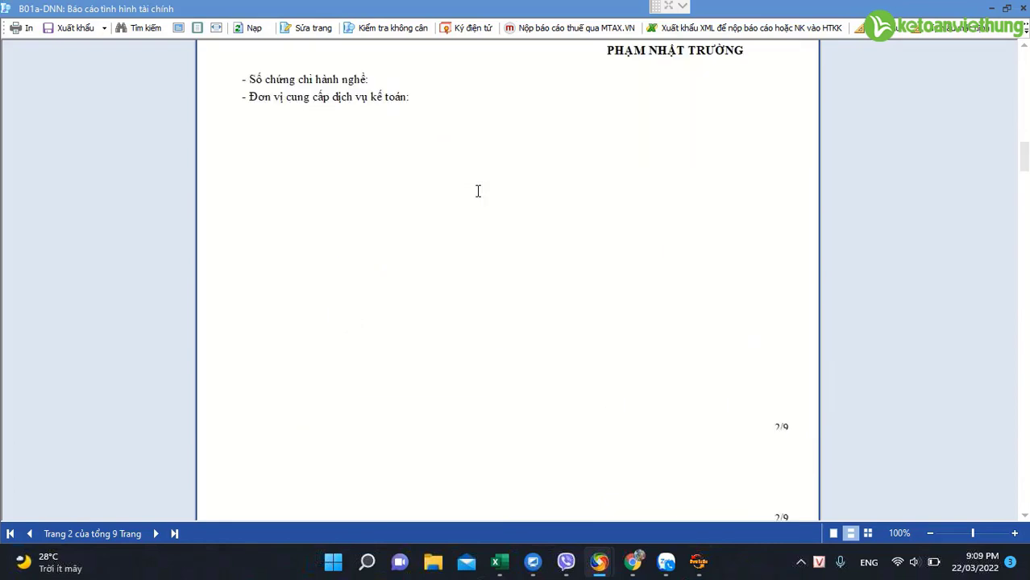
pyautogui.scroll(-10, 478, 191)
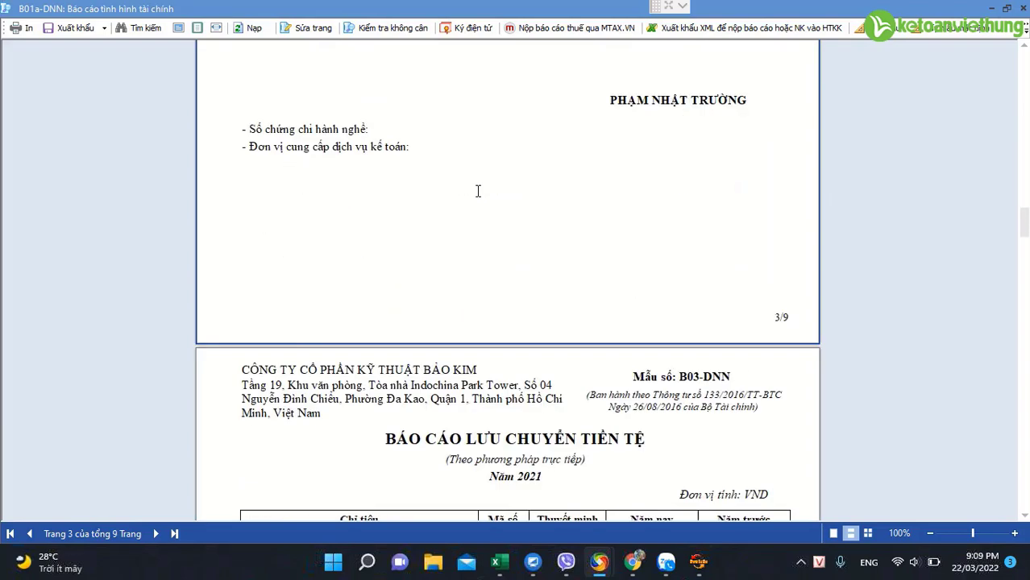
pyautogui.scroll(3, 520, 248)
pyautogui.scroll(-20, 520, 248)
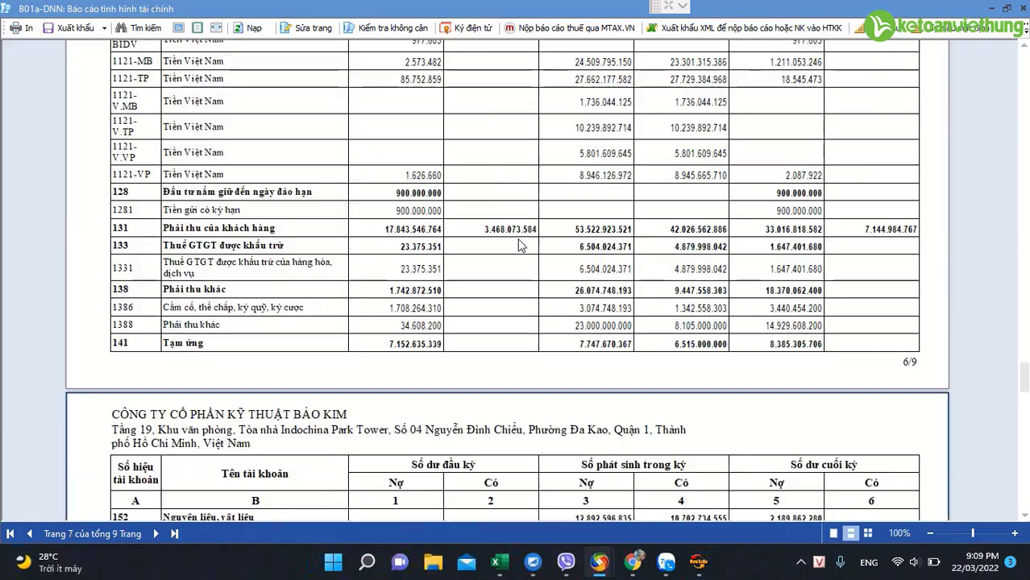
pyautogui.scroll(-10, 520, 249)
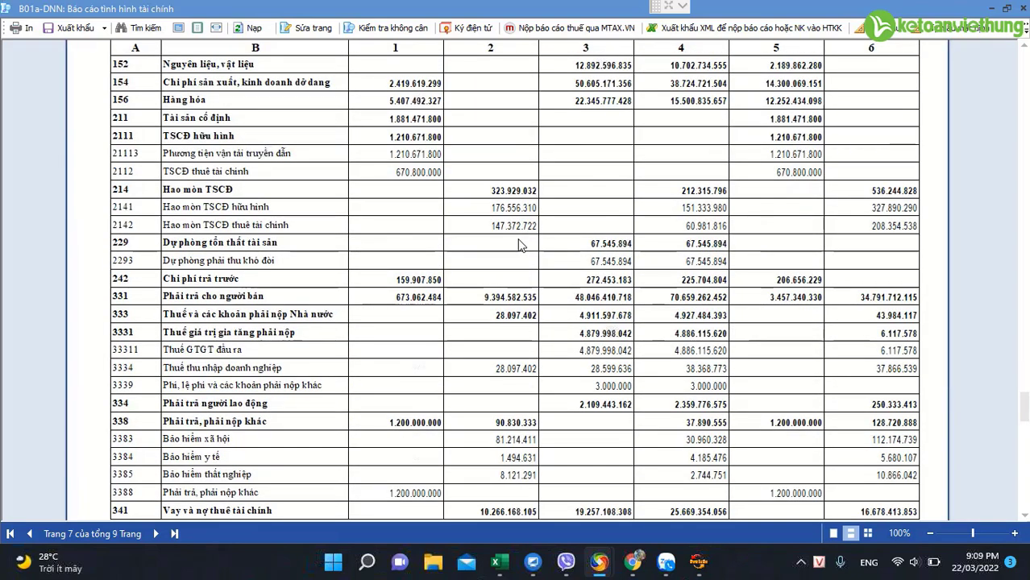
pyautogui.scroll(-15, 520, 244)
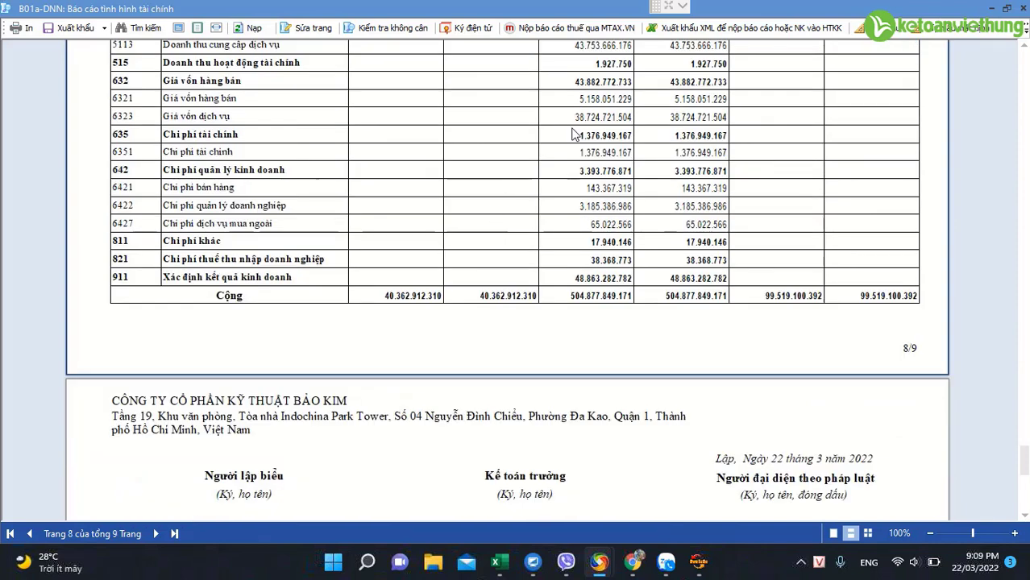
# Export the financial statements for HTKK as an XML file named Bao_cao_tinh_hinh_tai_chinh 2021 in Downloads, and decline the iTax Viewer update
pyautogui.click(759, 32)
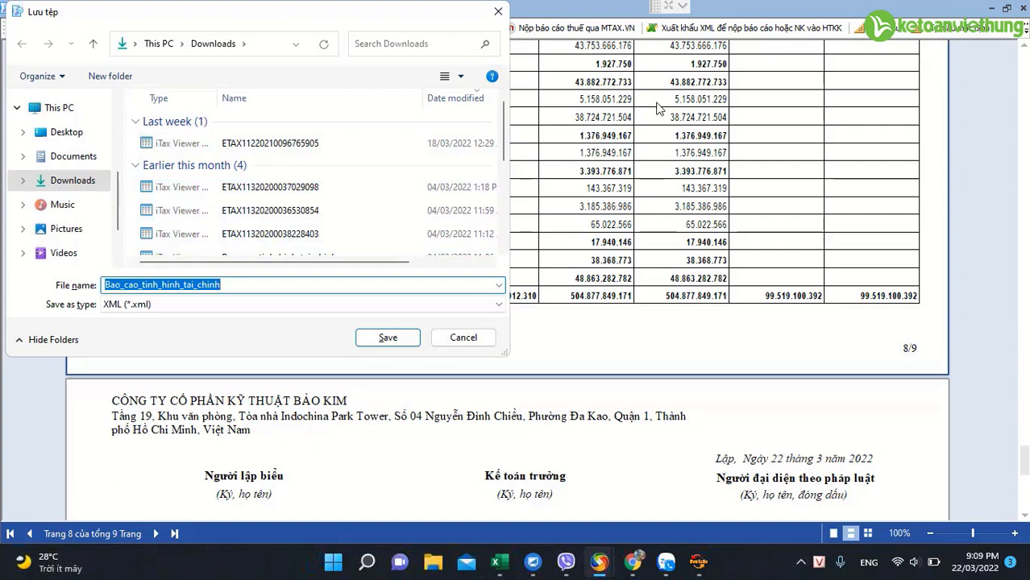
pyautogui.press('End')
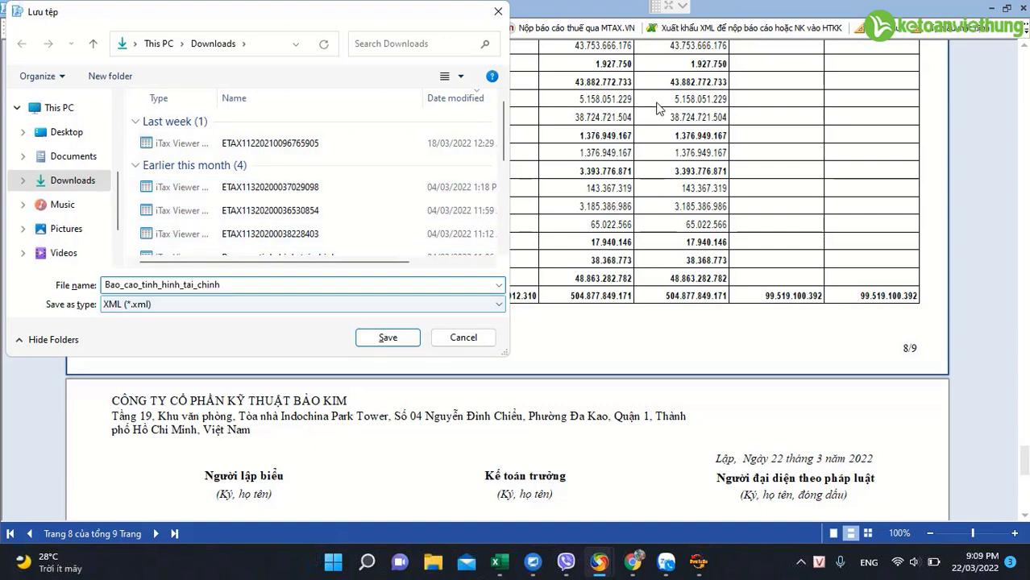
pyautogui.write('_2021')
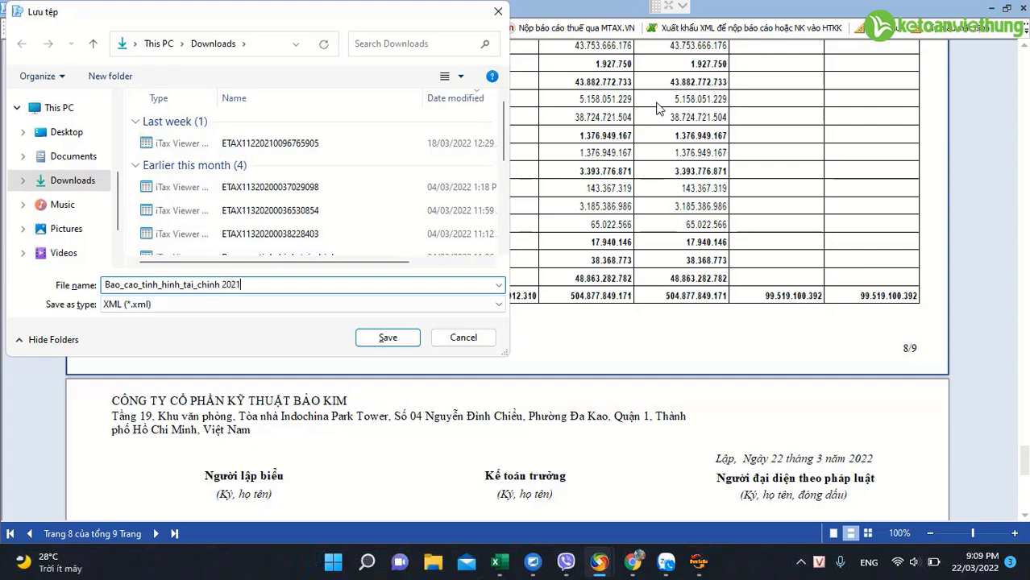
pyautogui.press('Return')
pyautogui.press('Return')
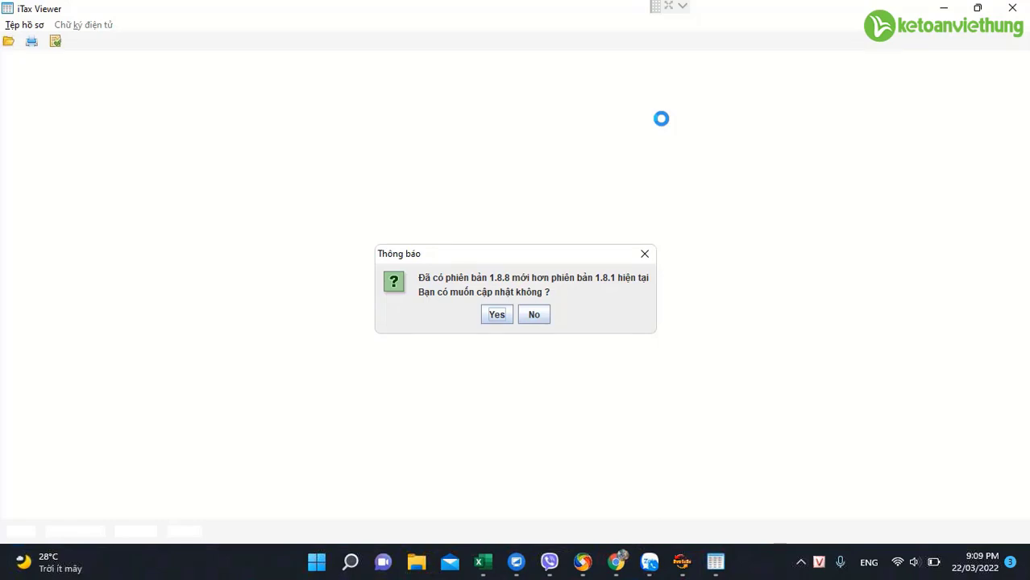
pyautogui.press('Tab')
pyautogui.press('space')
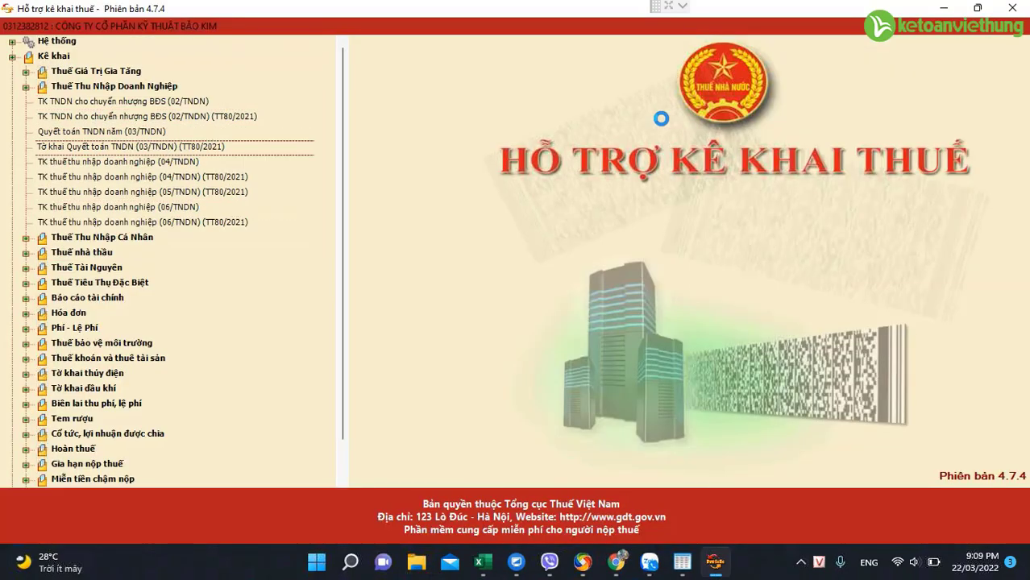
# In HTKK, expand the Báo cáo tài chính group of declarations
pyautogui.press('Down')
pyautogui.press('Down')
pyautogui.press('Down')
pyautogui.press('Down')
pyautogui.press('Down')
pyautogui.press('Down')
pyautogui.press('Down')
pyautogui.press('Down')
pyautogui.press('Down')
pyautogui.press('Down')
pyautogui.press('Down')
pyautogui.press('Down')
pyautogui.press('Down')
pyautogui.press('Down')
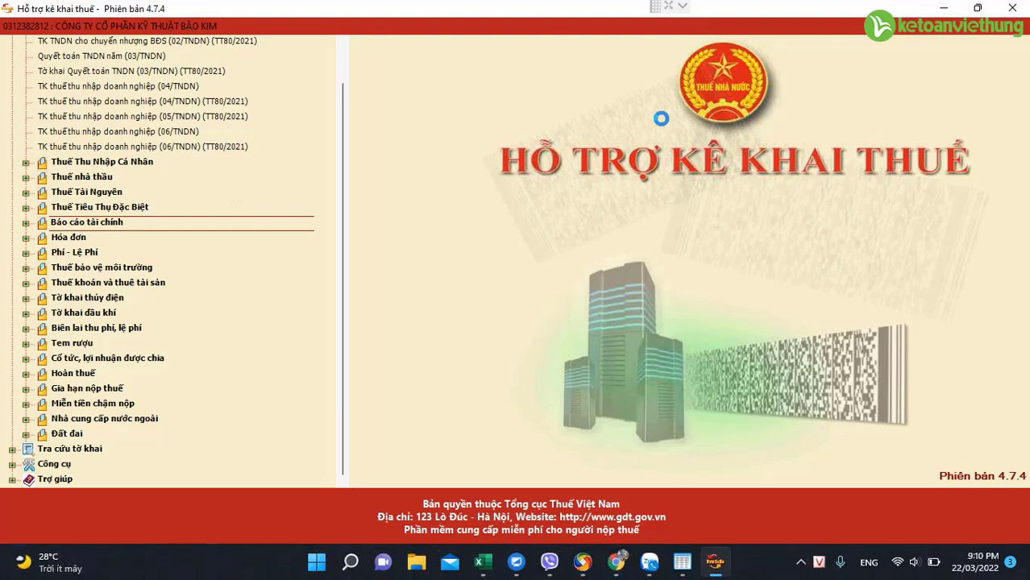
pyautogui.press('Right')
# Open the Bộ báo cáo tài chính (B01a - DNN)(TT133/2016/TT-BTC) form for the year 2021
pyautogui.press('Down')
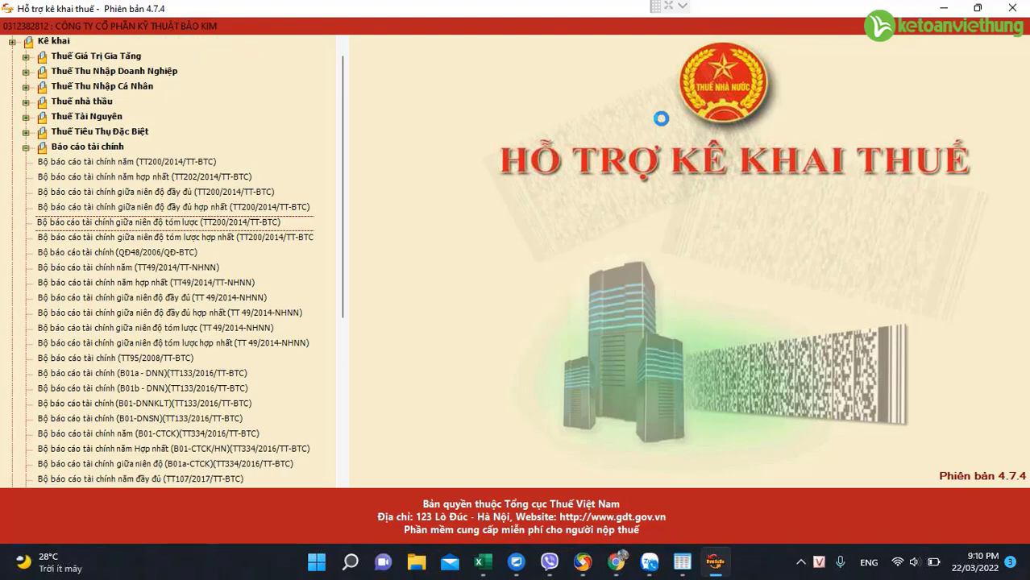
pyautogui.press('Down')
pyautogui.press('Down')
pyautogui.press('Down')
pyautogui.press('Down')
pyautogui.press('Down')
pyautogui.press('Down')
pyautogui.press('Down')
pyautogui.press('Down')
pyautogui.press('Down')
pyautogui.press('Down')
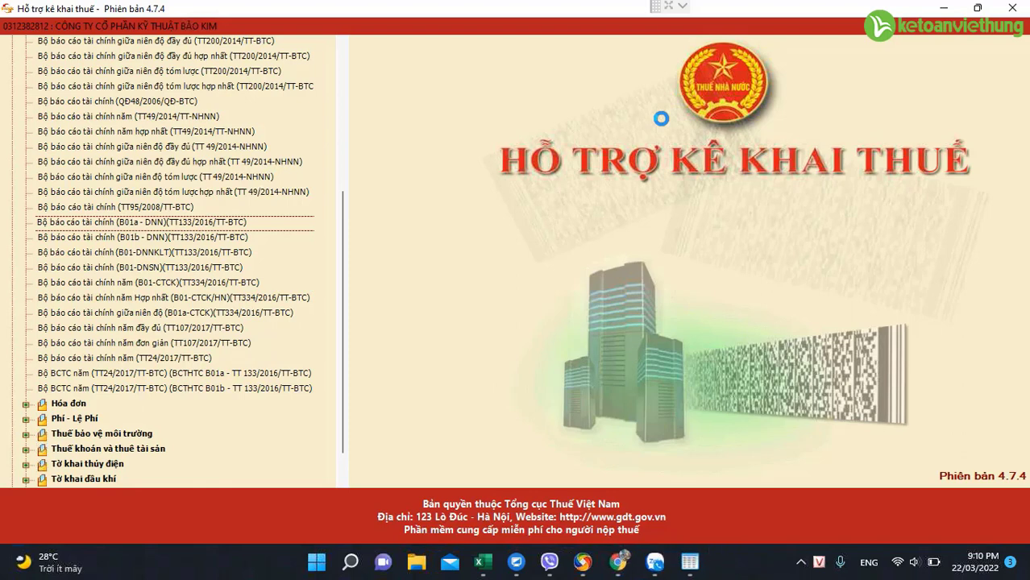
pyautogui.press('Return')
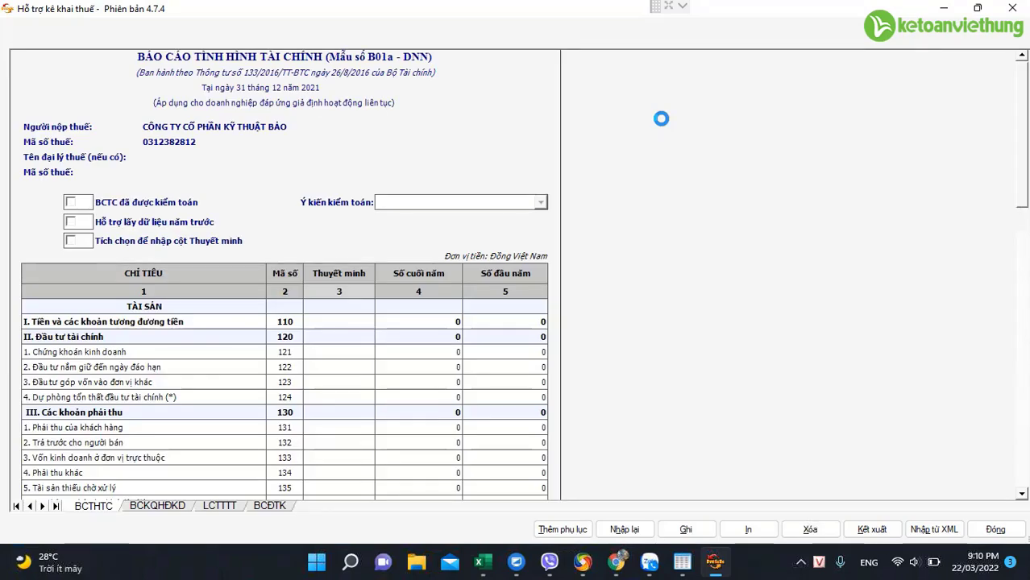
# Import Bao_cao_tinh_hinh_tai_chinh 2021 from Downloads into the B01a-DNN form and dismiss the notice
pyautogui.press('Tab')
pyautogui.press('Tab')
pyautogui.press('Tab')
pyautogui.press('Return')
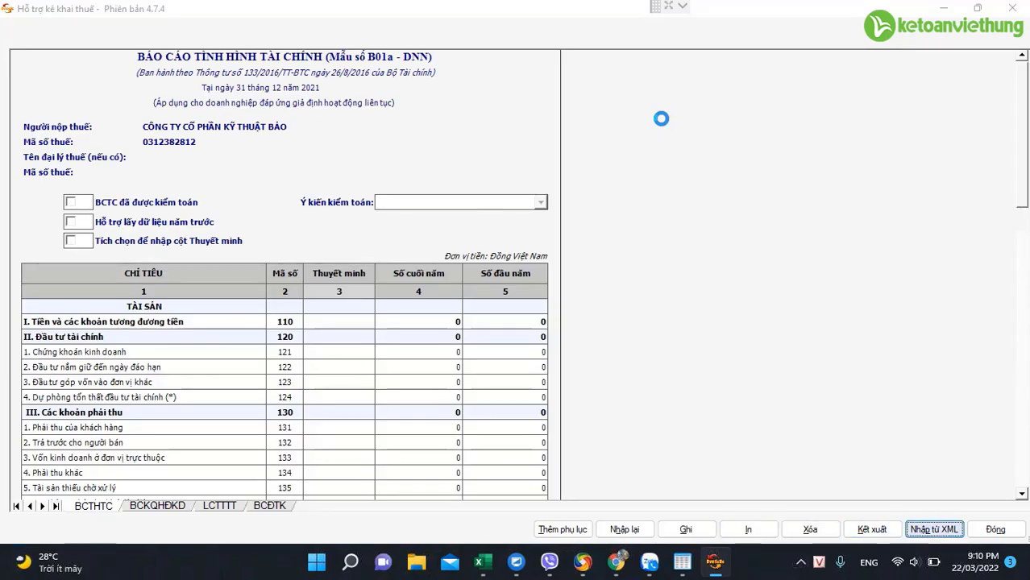
pyautogui.hotkey('shift', 'Tab')
pyautogui.hotkey('shift', 'Tab')
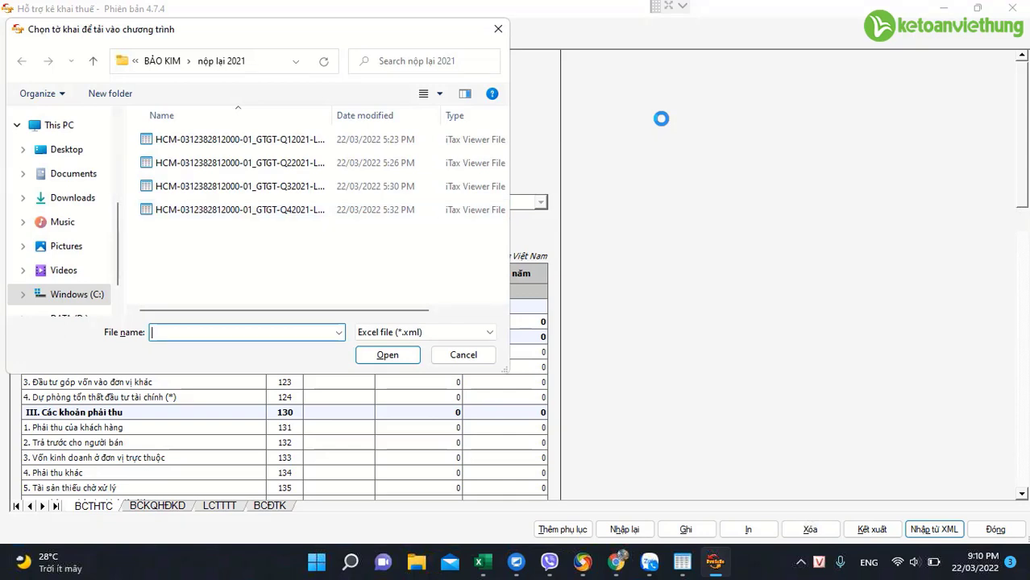
pyautogui.press('Up')
pyautogui.press('Up')
pyautogui.press('Up')
pyautogui.press('Up')
pyautogui.press('Tab')
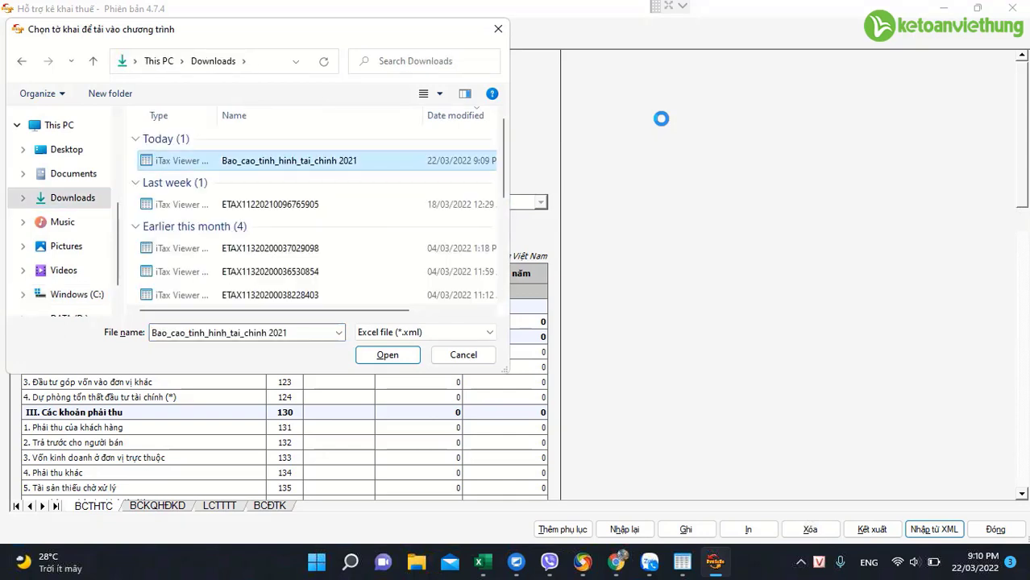
pyautogui.press('Return')
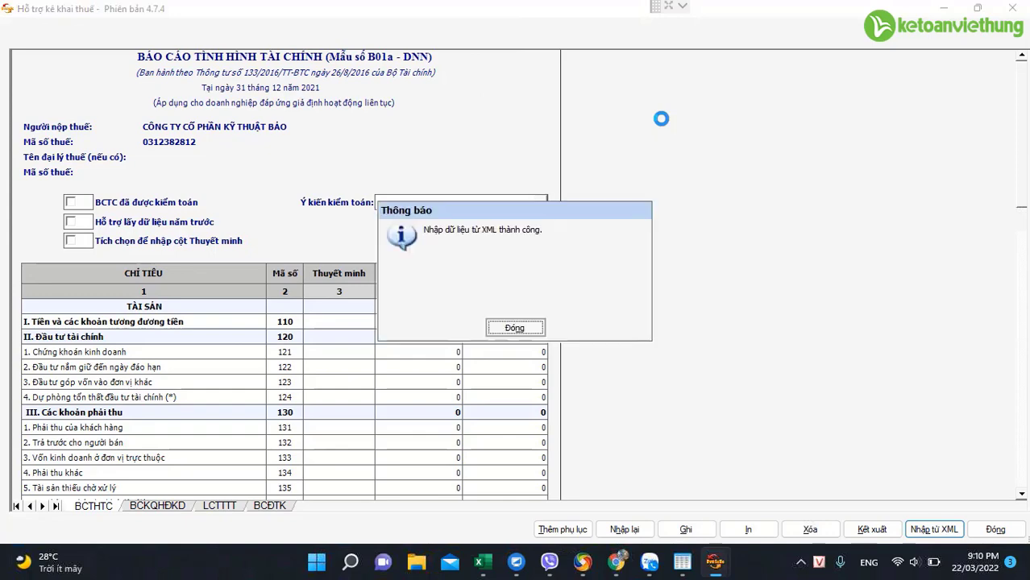
pyautogui.press('space')
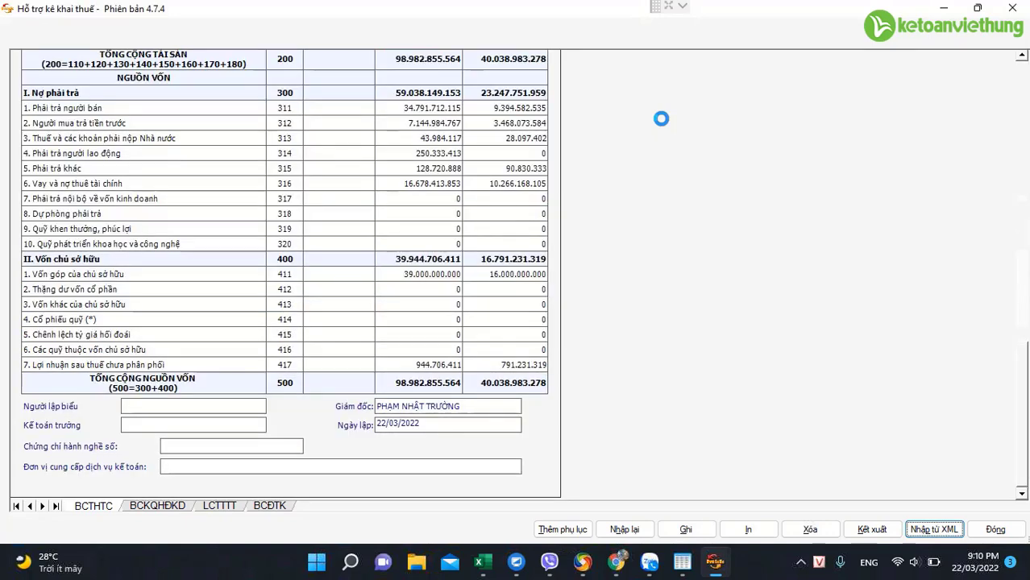
# Review the imported financial position, income and cash flow statements, and the trial balance through to its total row
pyautogui.scroll(7, 661, 118)
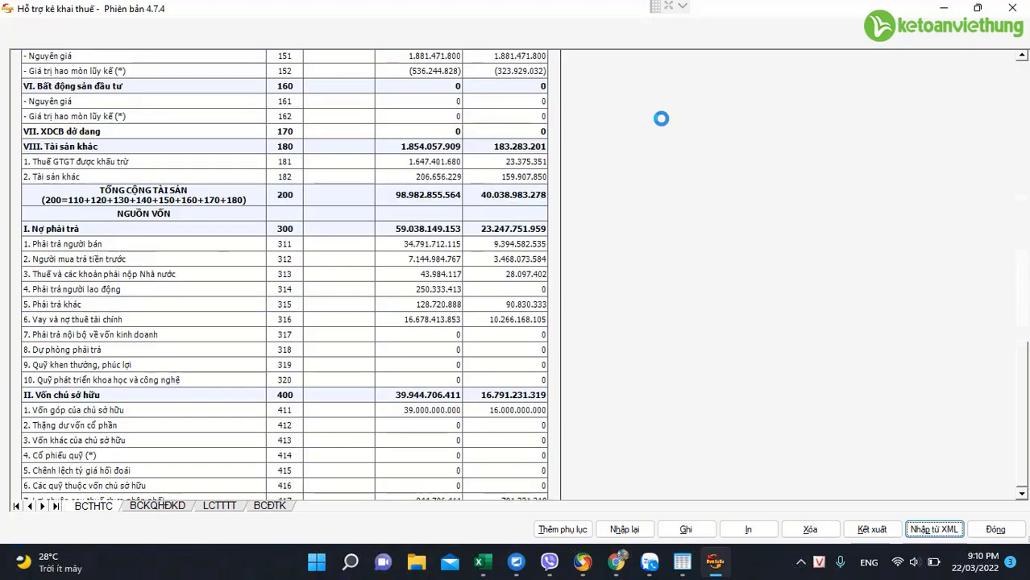
pyautogui.scroll(7, 661, 119)
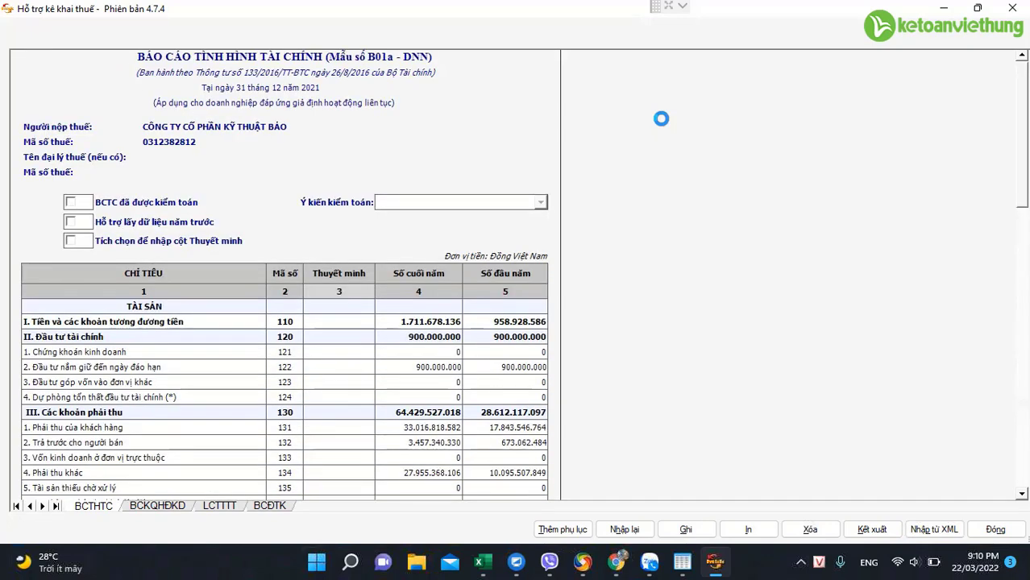
pyautogui.click(157, 505)
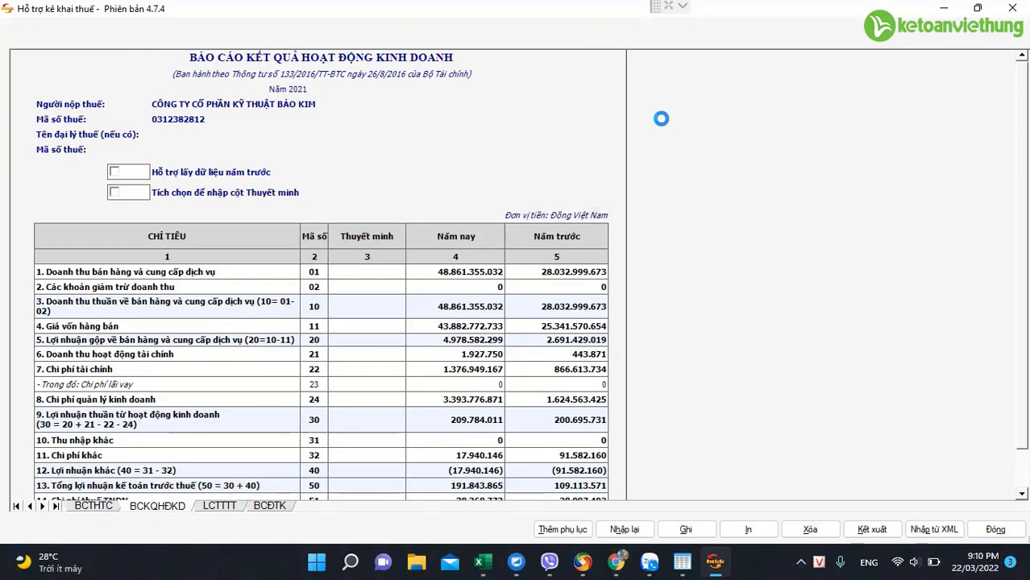
pyautogui.click(219, 505)
pyautogui.click(269, 506)
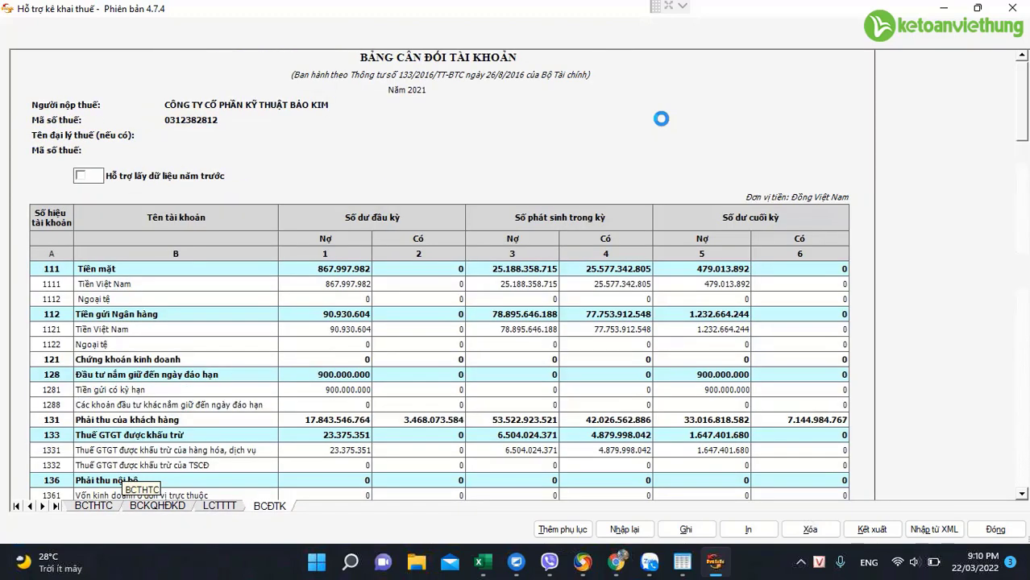
pyautogui.scroll(-12, 661, 119)
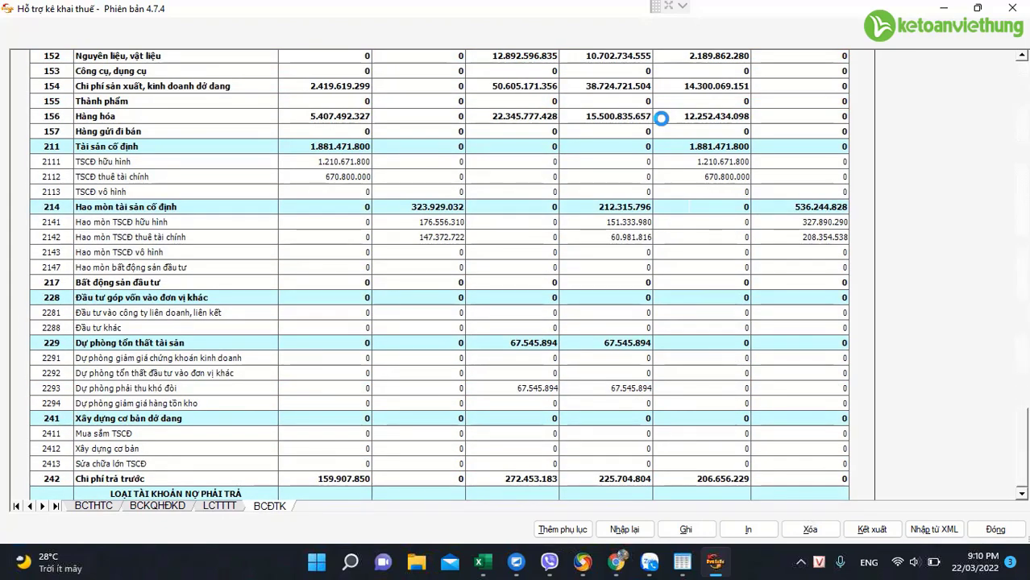
pyautogui.scroll(-10, 661, 119)
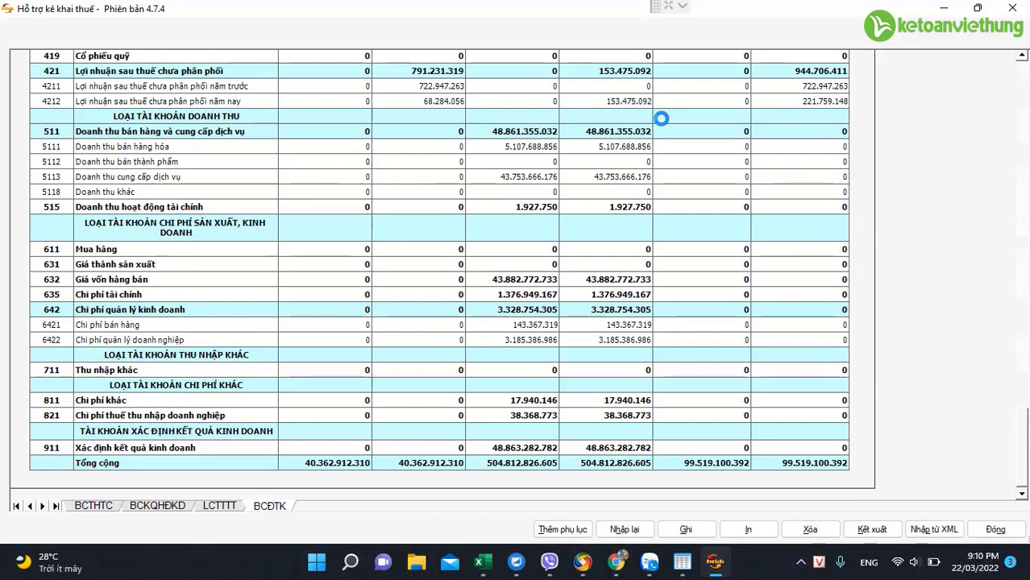
# Switch to AMIS, open the 2021 F01-DNN trial balance, compare its totals with the imported one, and return to HTKK
pyautogui.hotkey('alt', 'Tab')
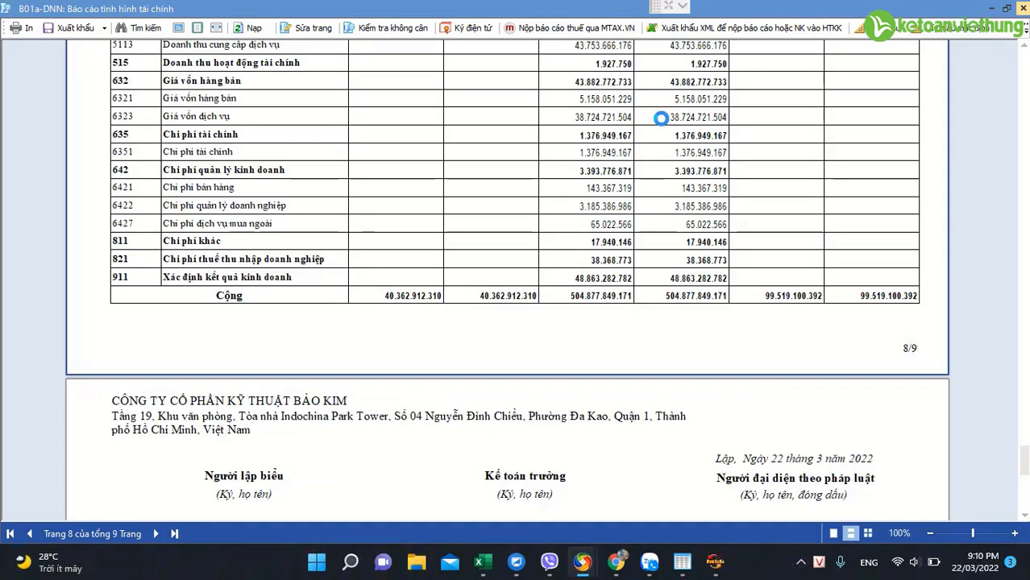
pyautogui.hotkey('alt', 'Tab')
pyautogui.press('Return')
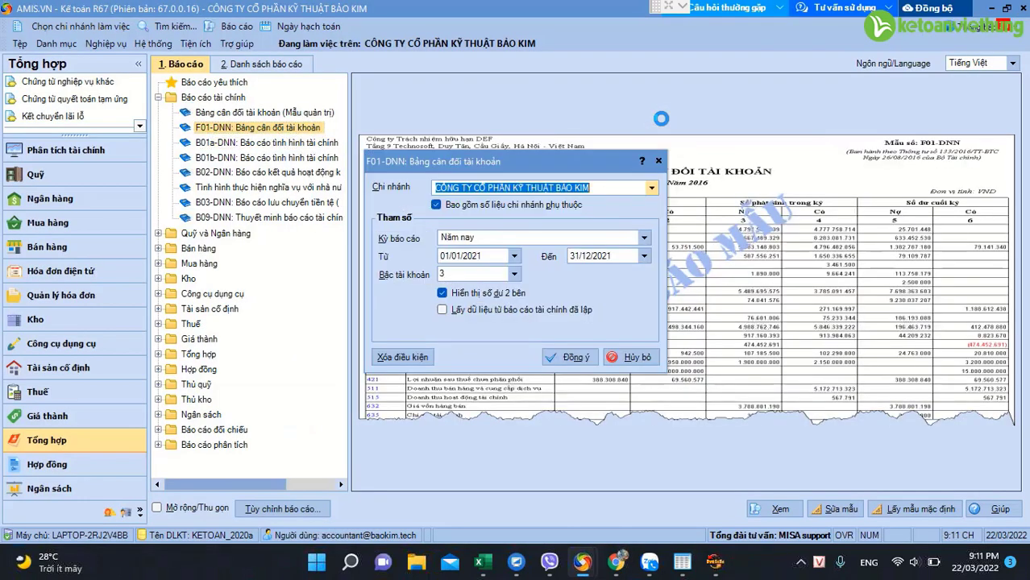
pyautogui.press('Return')
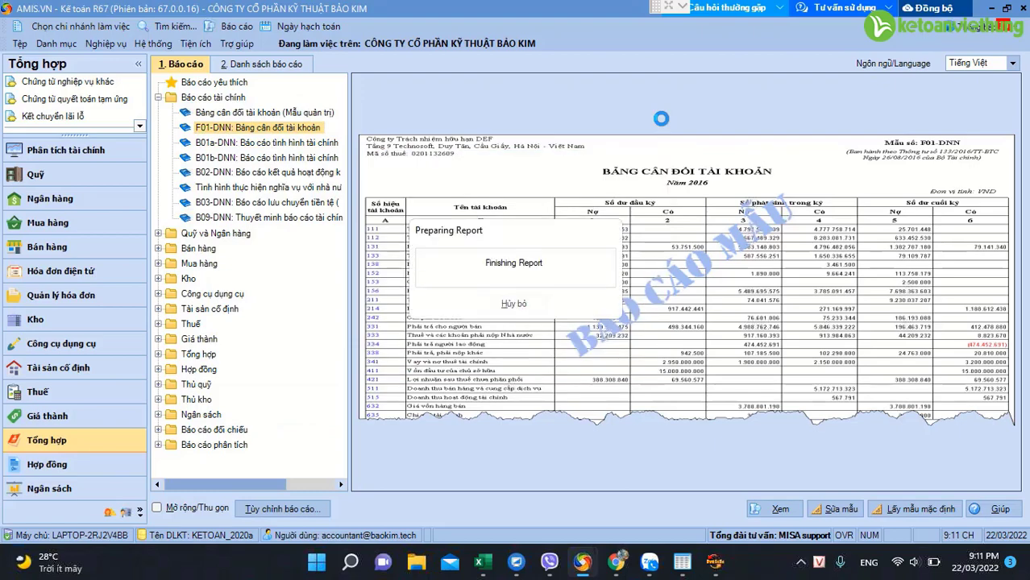
pyautogui.scroll(-20, 660, 119)
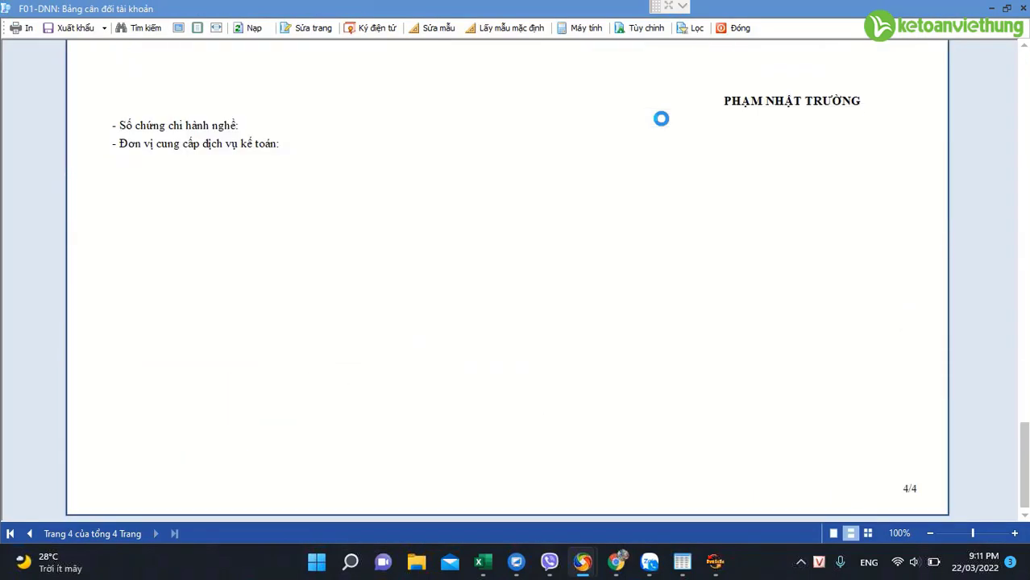
pyautogui.scroll(5, 660, 119)
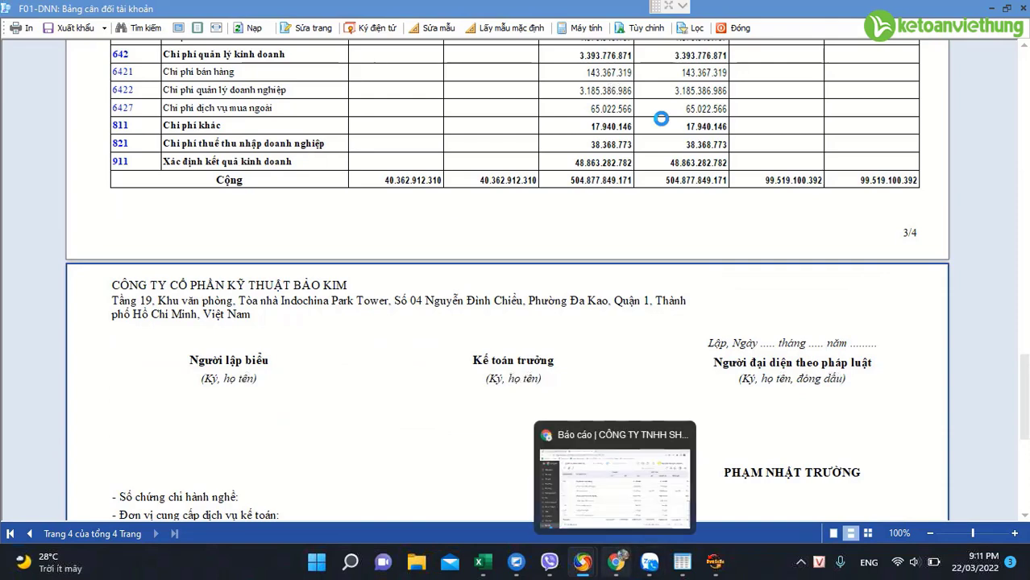
pyautogui.click(714, 562)
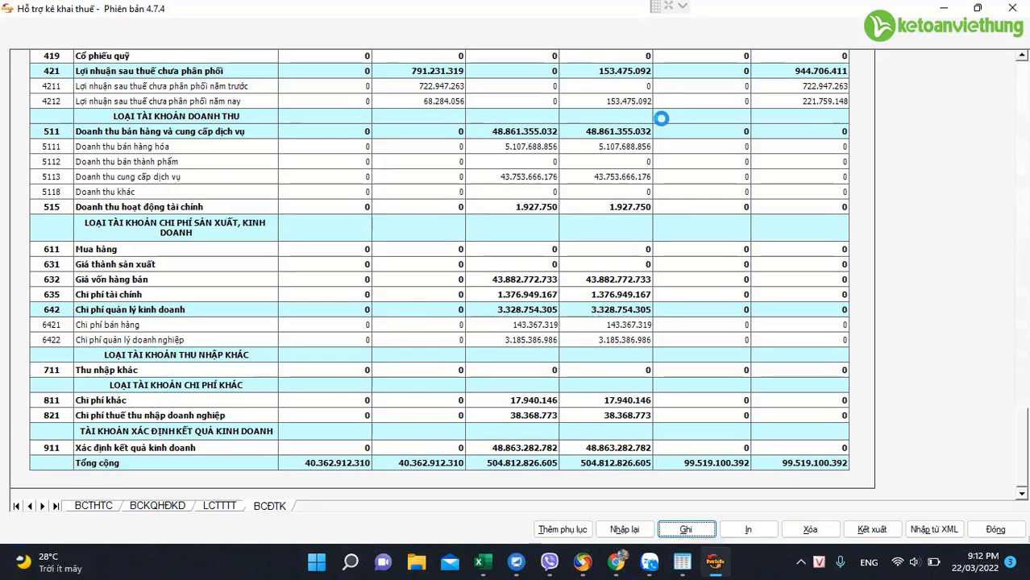
pyautogui.click(934, 530)
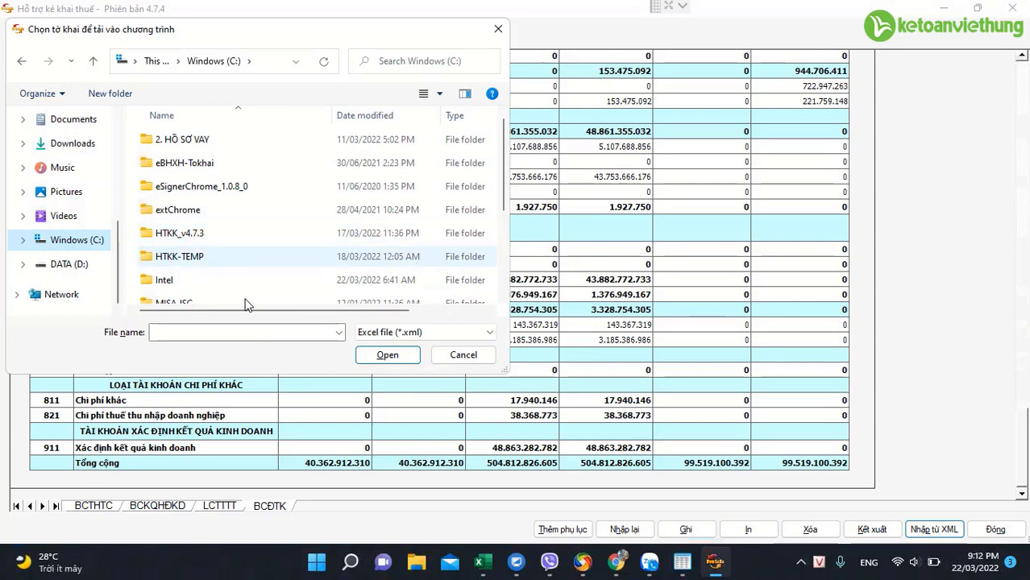
pyautogui.press('Return')
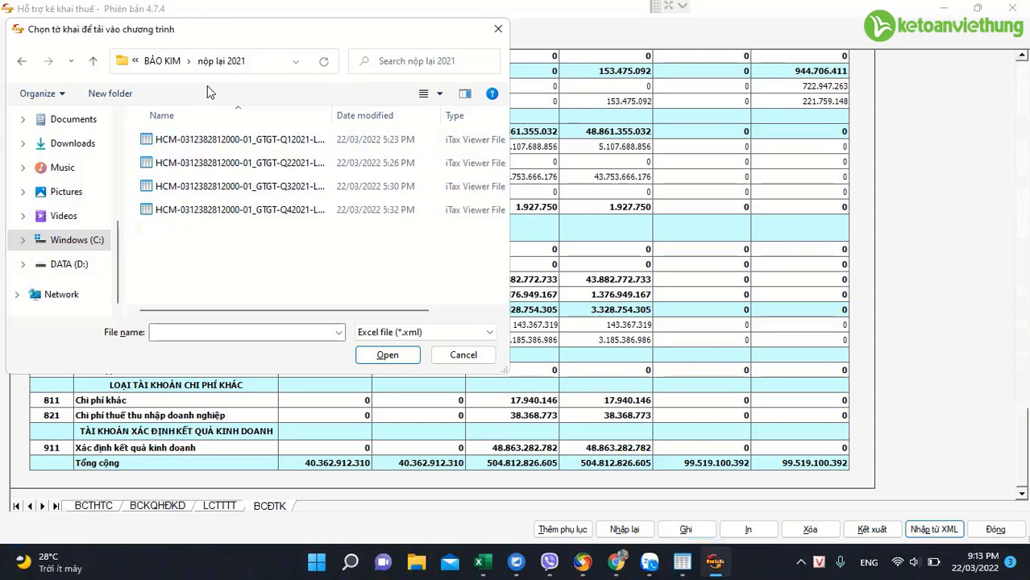
pyautogui.press('Escape')
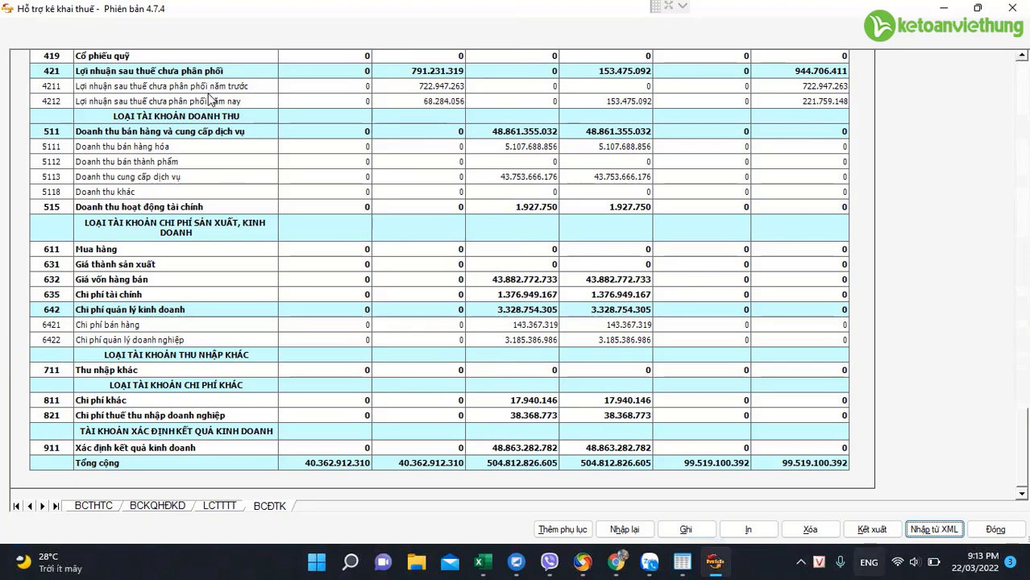
# Export the 2021 B01a-DNN financial statements from HTKK as an XML file, browsing the folders in HTKK-TEMP for the save location
pyautogui.hotkey('shift', 'Tab')
pyautogui.press('Return')
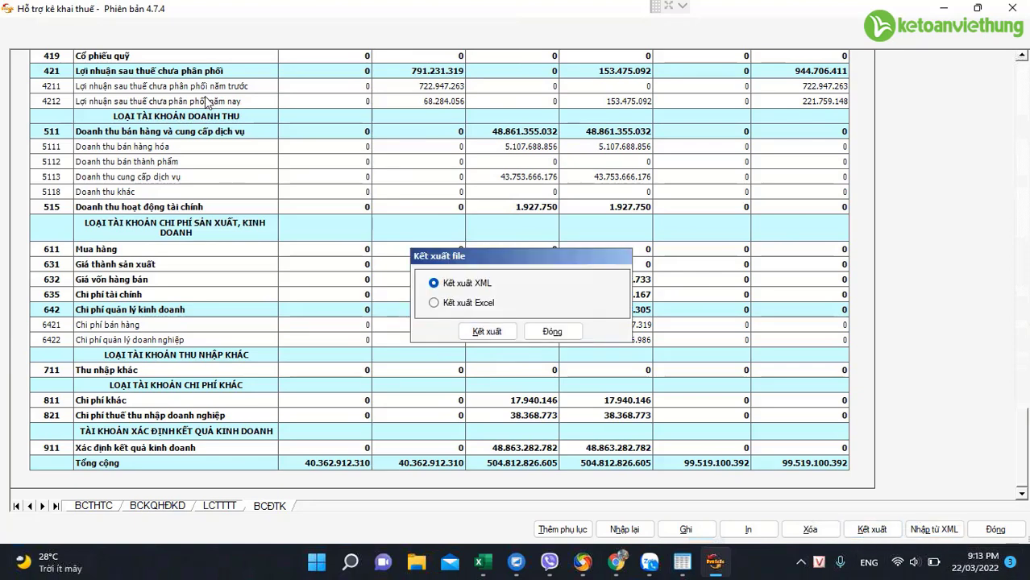
pyautogui.press('Return')
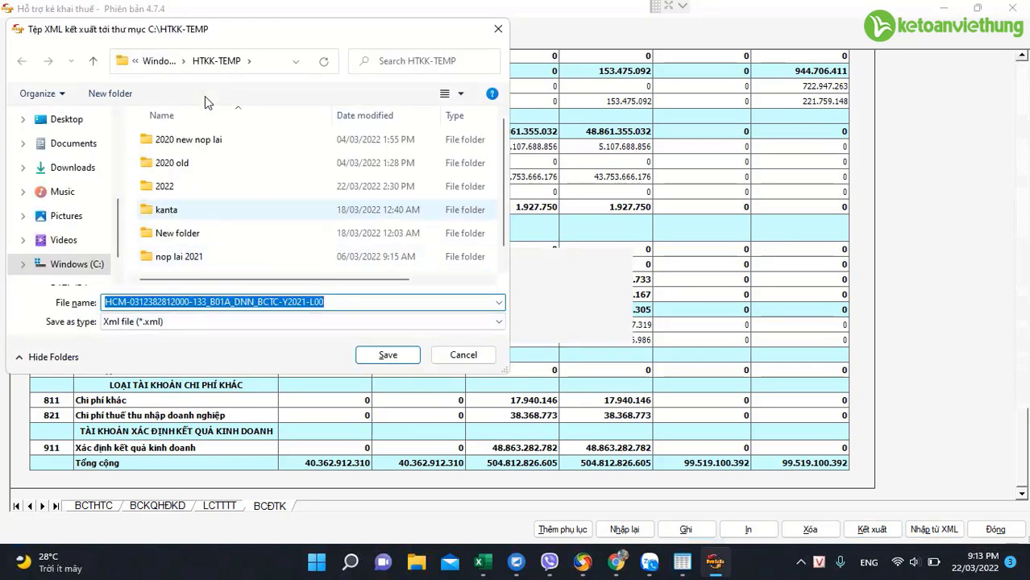
pyautogui.press('Down')
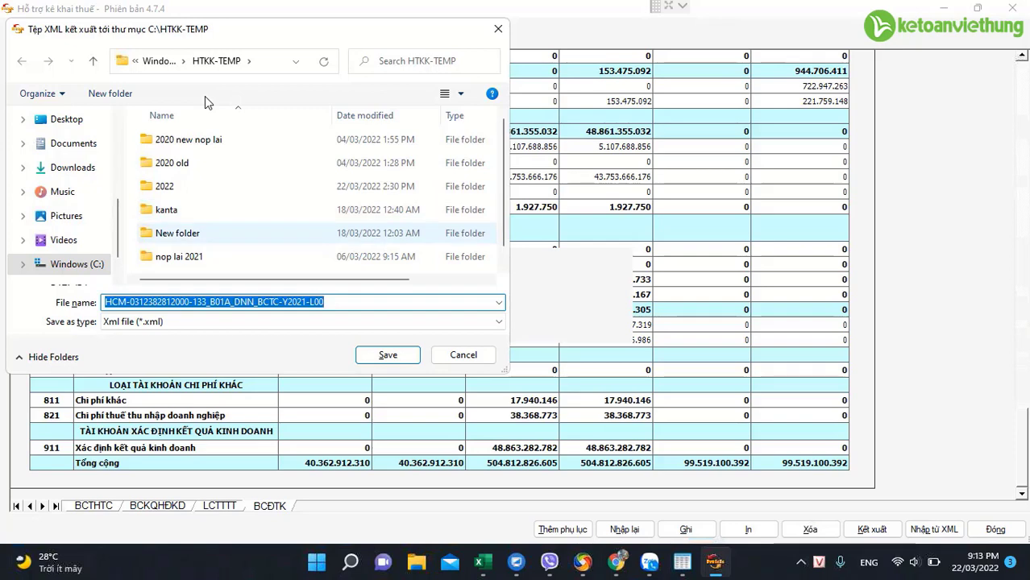
pyautogui.press('Up')
pyautogui.press('Up')
pyautogui.press('Up')
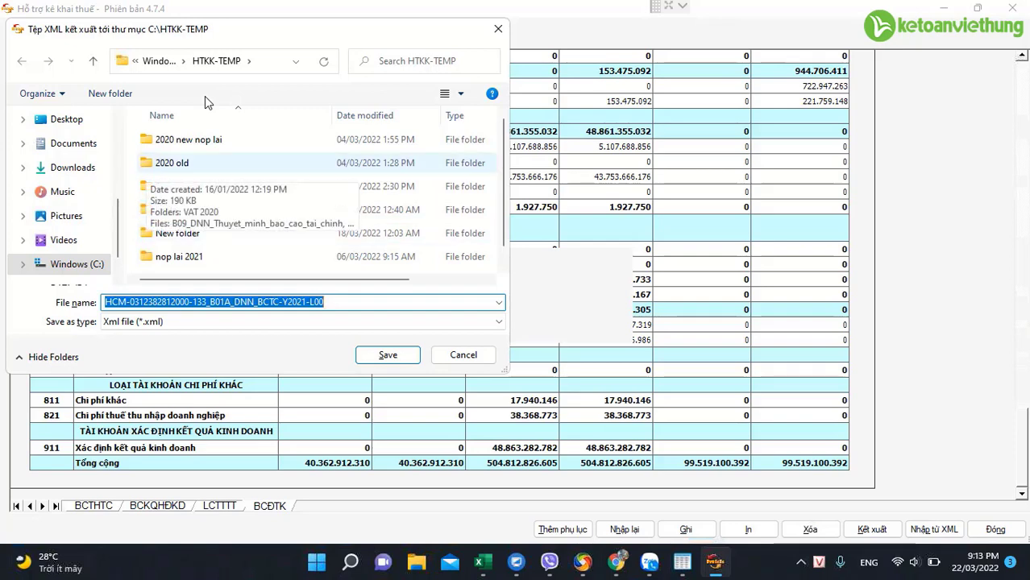
pyautogui.press('Down')
pyautogui.press('Down')
pyautogui.press('Up')
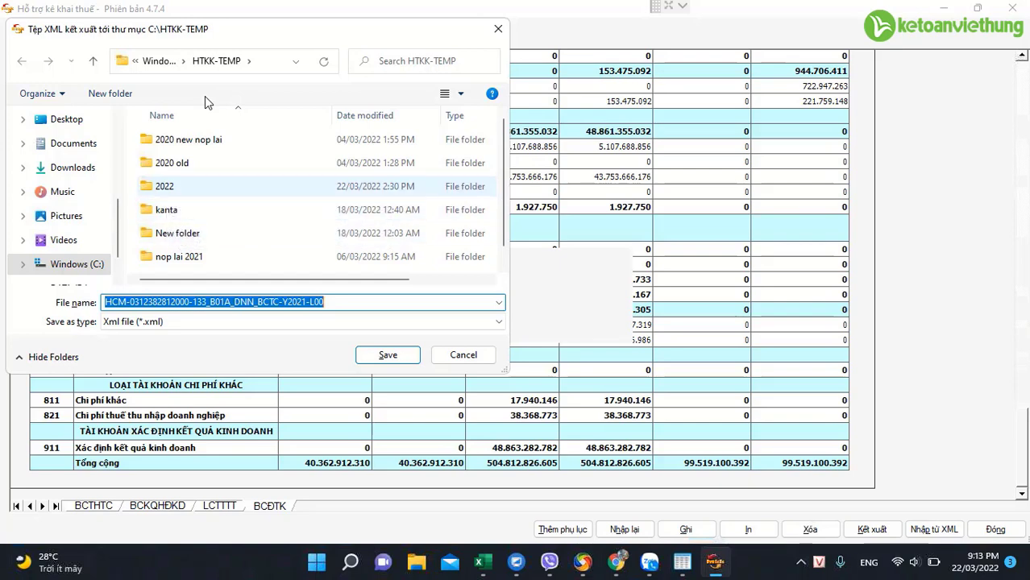
pyautogui.press('Down')
pyautogui.press('Down')
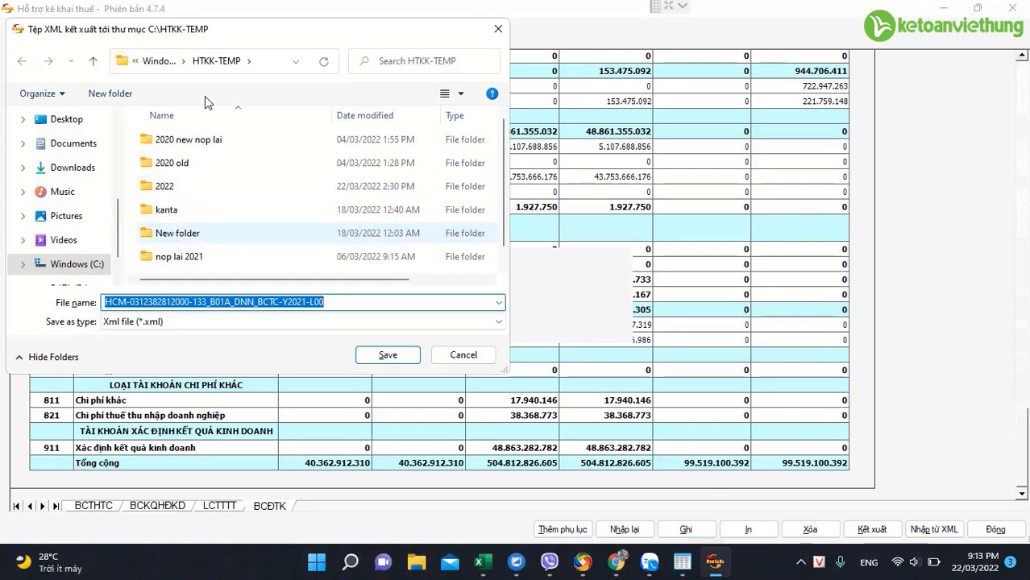
pyautogui.press('Return')
pyautogui.press('Up')
pyautogui.press('Up')
pyautogui.press('Up')
pyautogui.press('Down')
pyautogui.press('Up')
pyautogui.press('Return')
pyautogui.press('Return')
# Switch to AMIS, leave the F01-DNN trial balance, and open the B09-DNN: Thuyết minh báo cáo tài chính report for the year 2021
pyautogui.press('super+d')
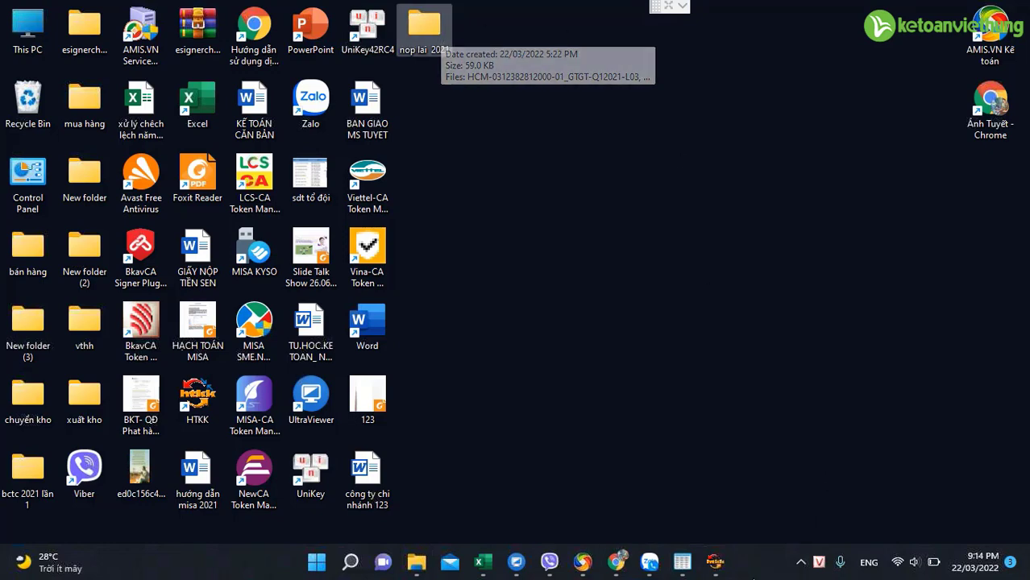
pyautogui.click(579, 562)
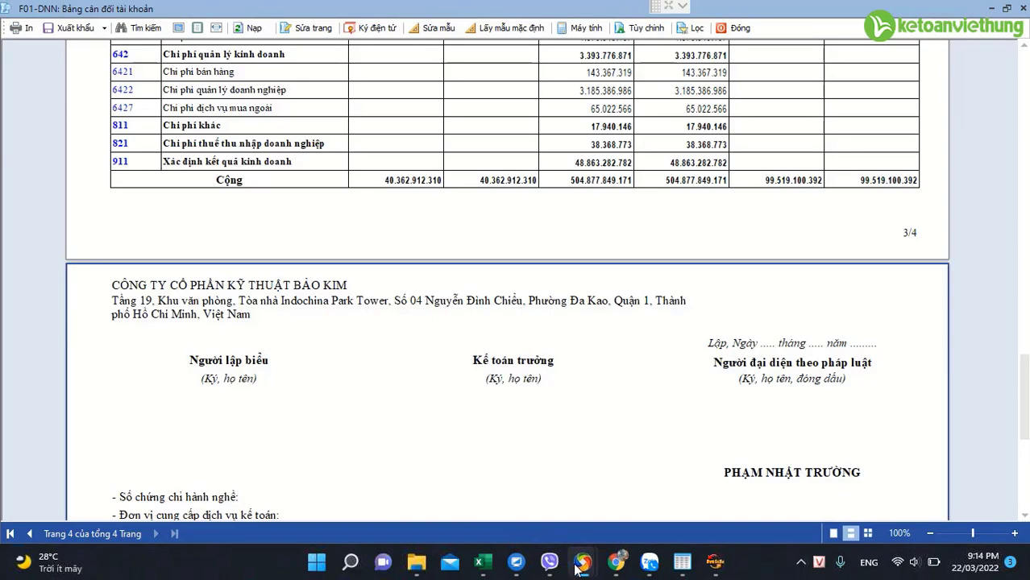
pyautogui.press('Escape')
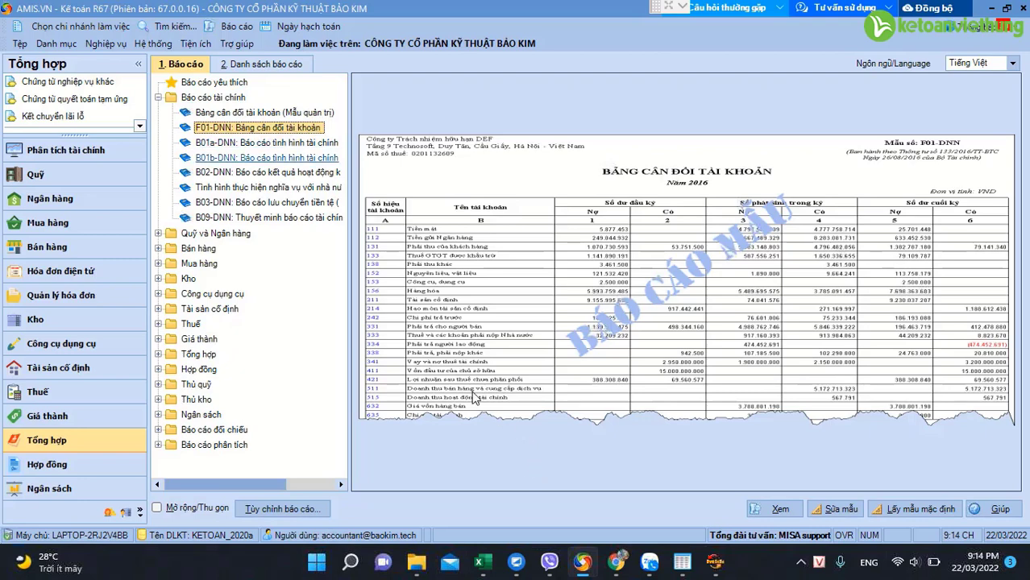
pyautogui.click(266, 219)
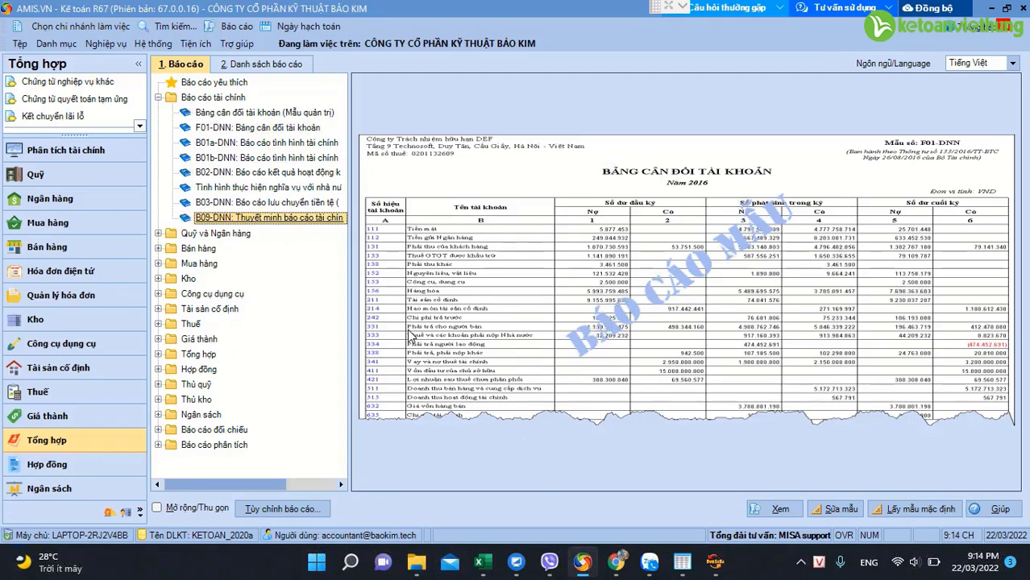
pyautogui.hotkey('alt', 'Down')
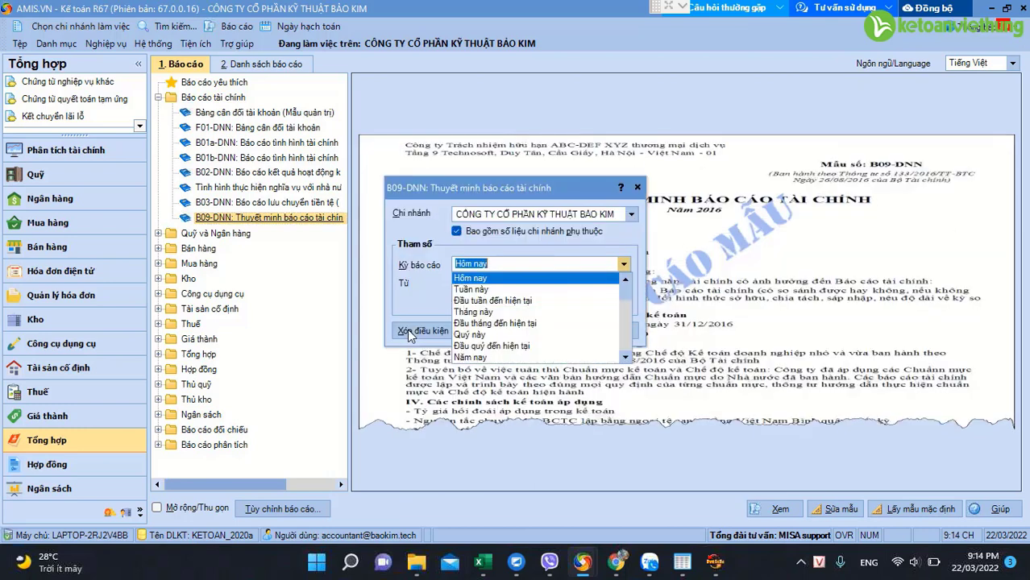
pyautogui.press('Escape')
pyautogui.press('Escape')
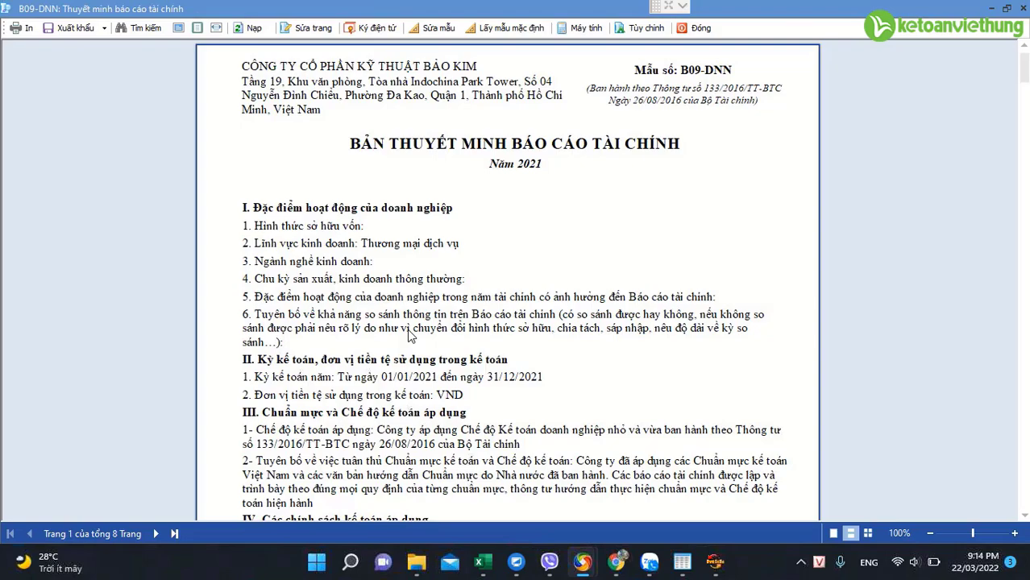
# Read through the 2021 notes to the financial statements, from the general information and asset tables to the signature page
pyautogui.scroll(-10, 409, 337)
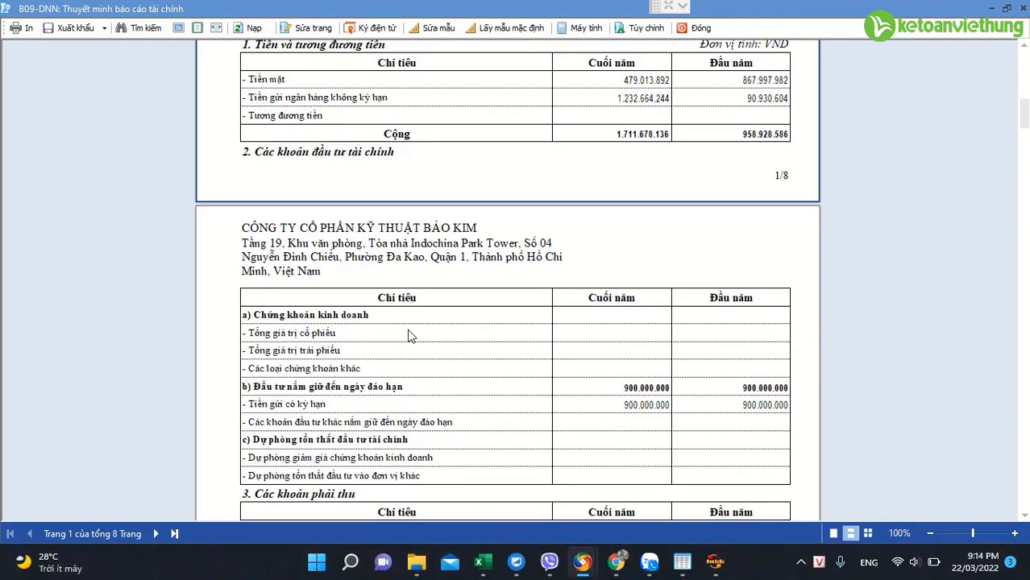
pyautogui.scroll(-5, 408, 337)
pyautogui.scroll(-15, 408, 337)
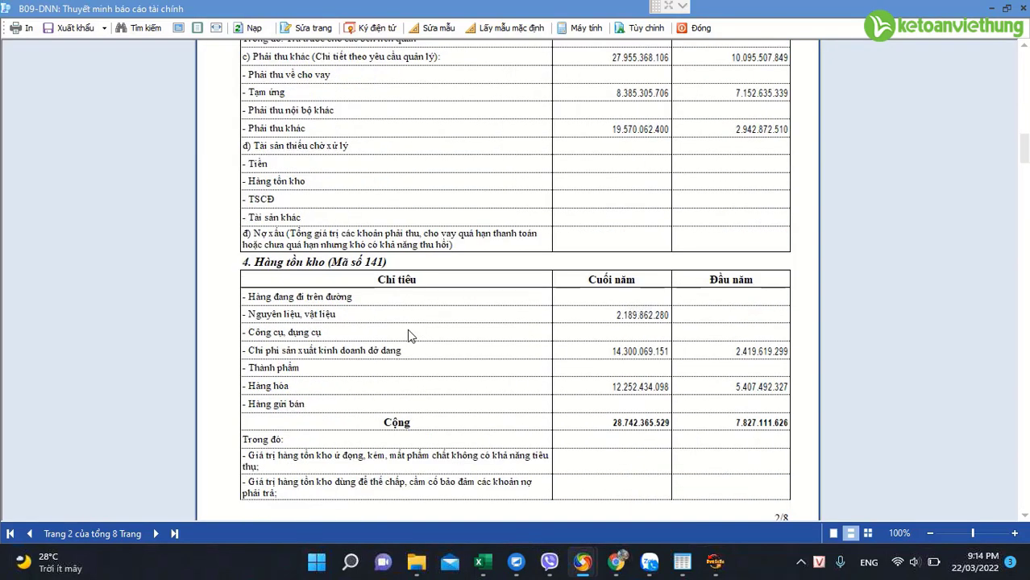
pyautogui.scroll(-20, 409, 335)
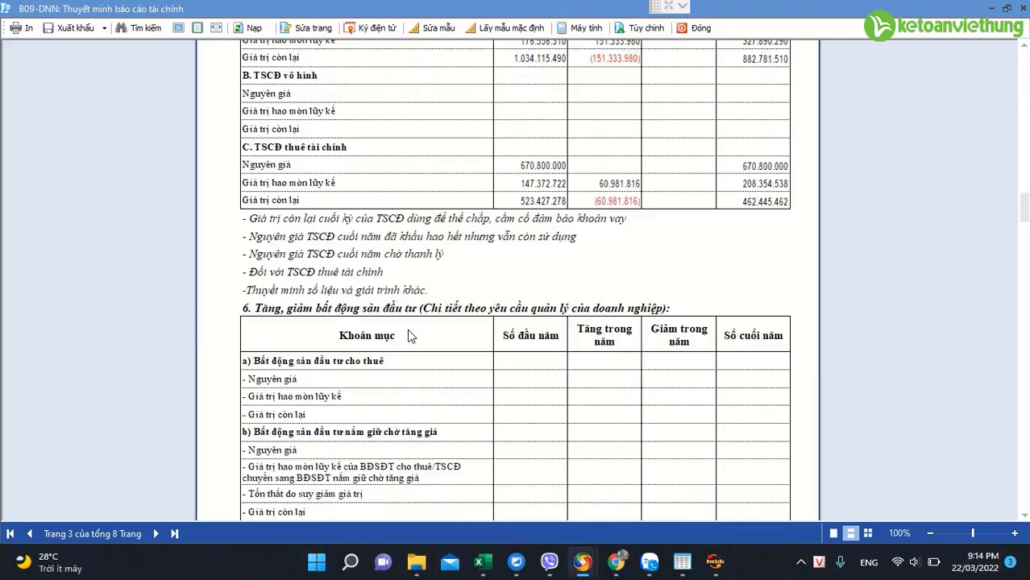
pyautogui.scroll(-20, 409, 335)
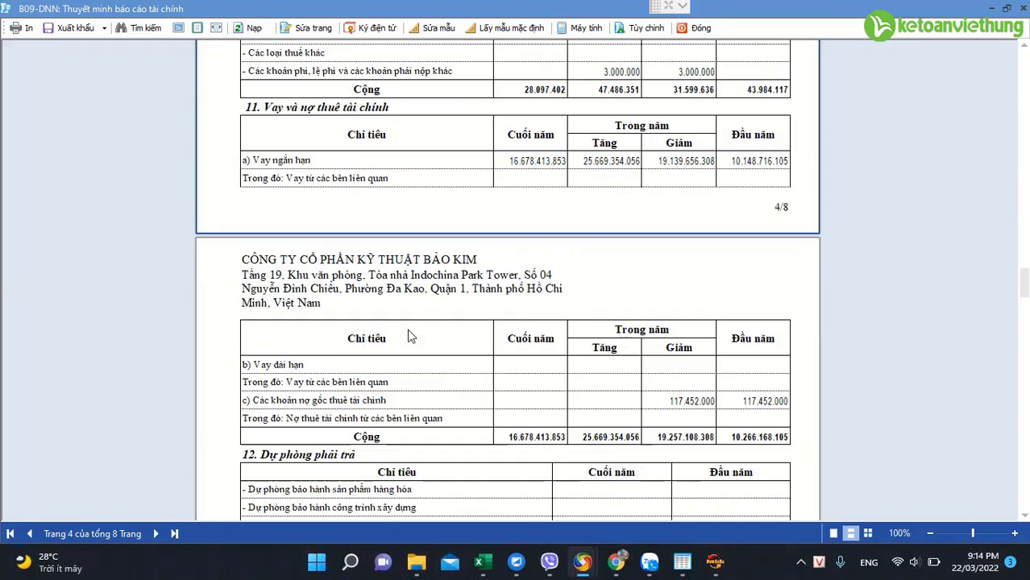
pyautogui.scroll(-20, 408, 337)
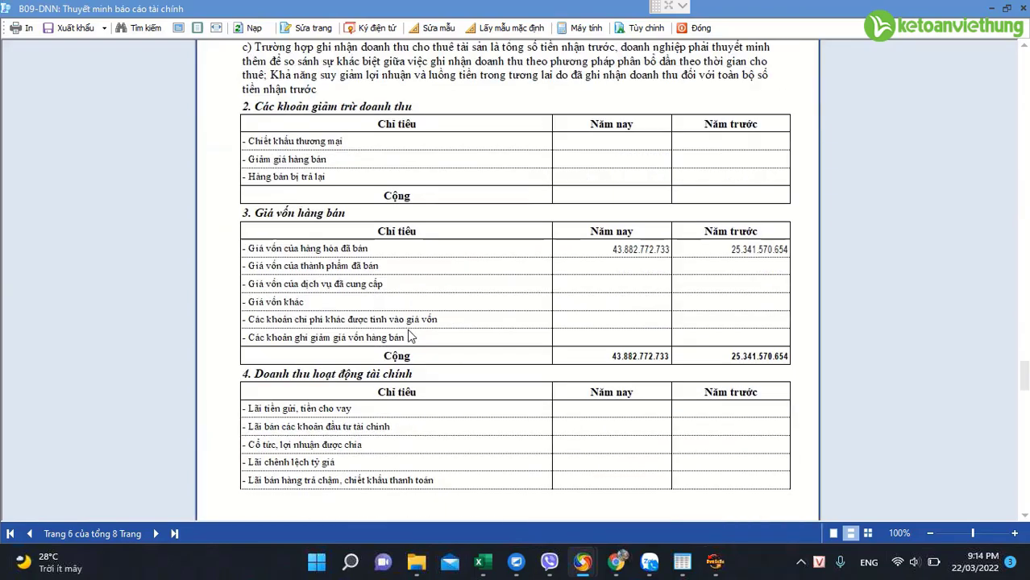
pyautogui.scroll(-14, 409, 337)
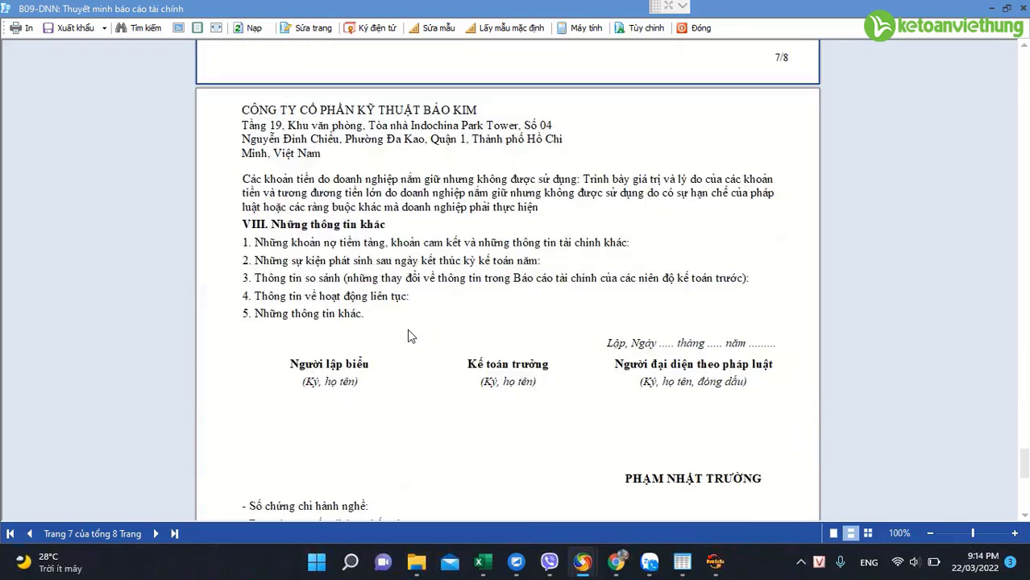
pyautogui.scroll(9, 408, 335)
pyautogui.scroll(5, 408, 335)
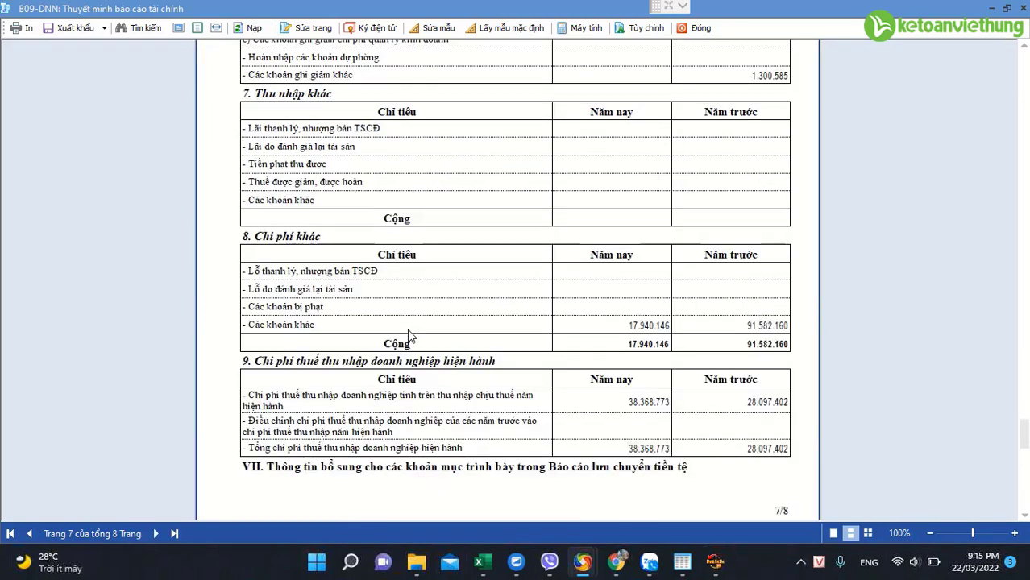
# Check the Chi phí tài chính and Chi phí quản lý kinh doanh tables on page 7 of the notes and close the report
pyautogui.press('Escape')
pyautogui.click(996, 529)
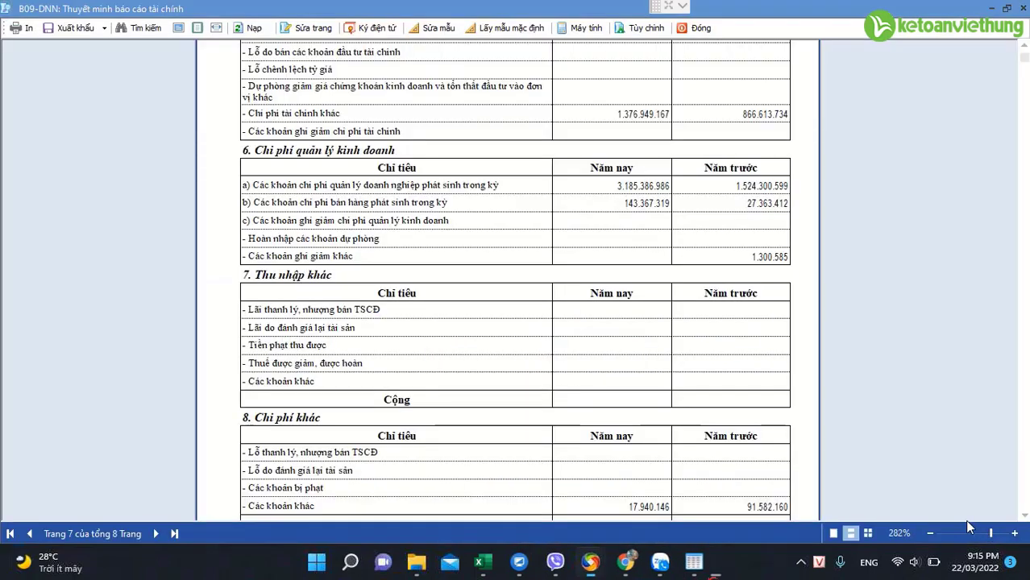
pyautogui.scroll(5, 965, 520)
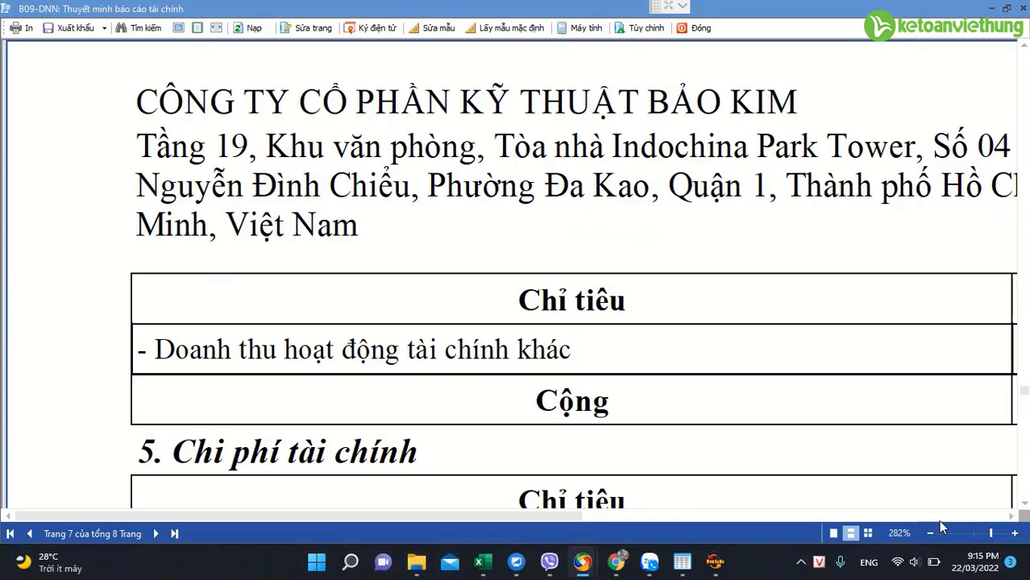
pyautogui.click(972, 534)
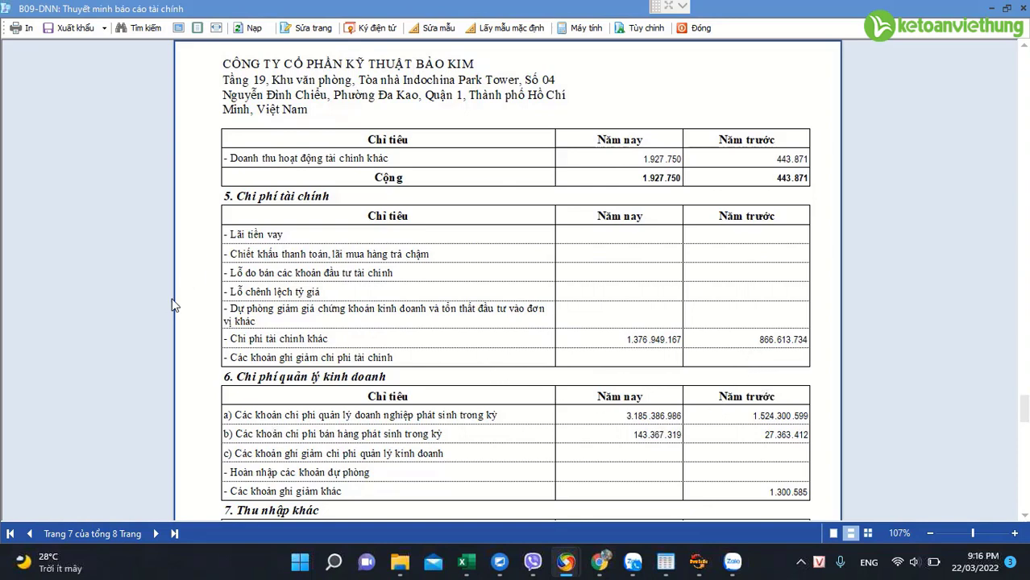
pyautogui.click(685, 29)
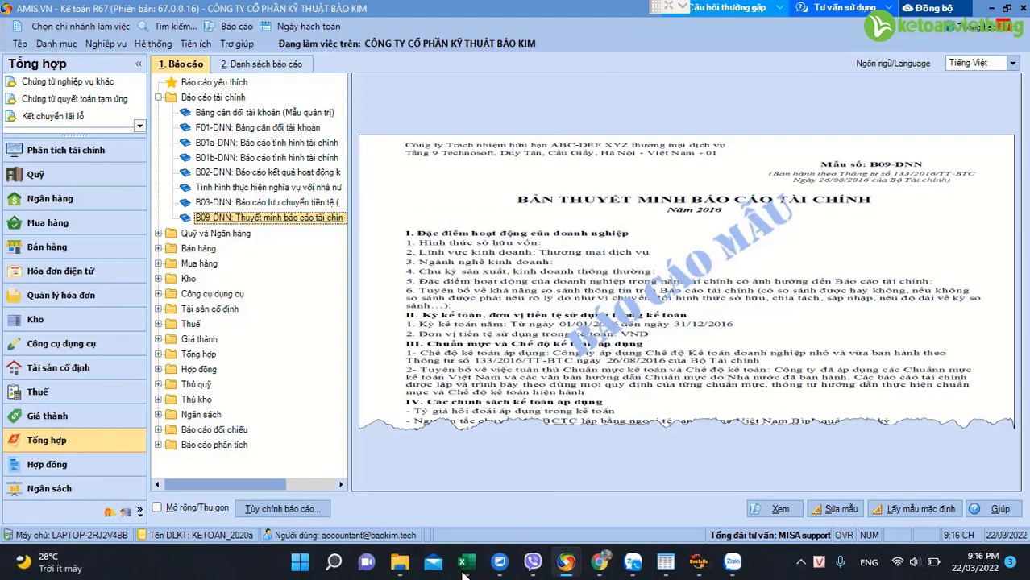
# Switch to File Explorer and look through the folder on DATA (D:) holding the T02.2022 payroll files, including its chi 16-03-22 subfolder
pyautogui.click(400, 562)
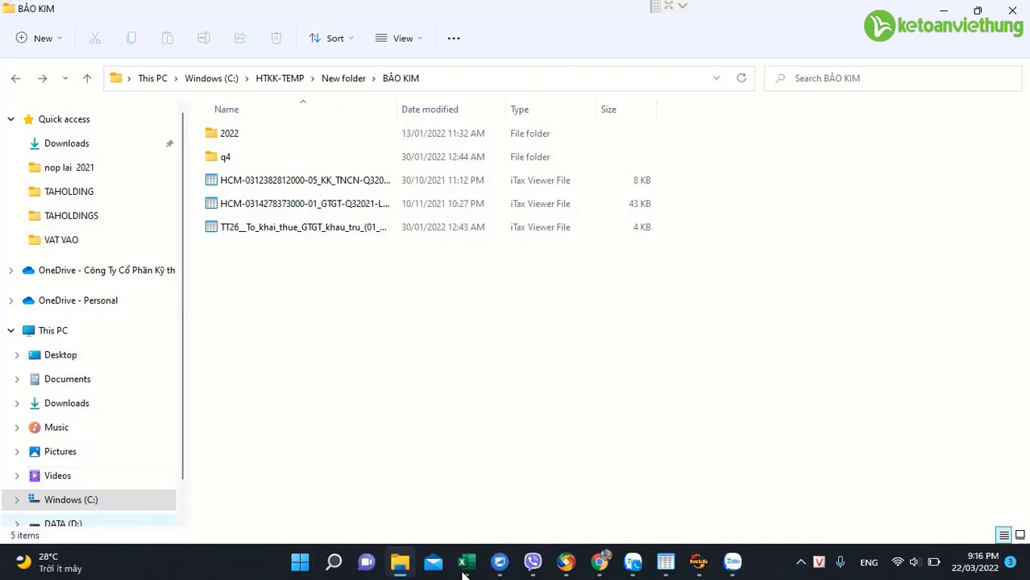
pyautogui.click(63, 523)
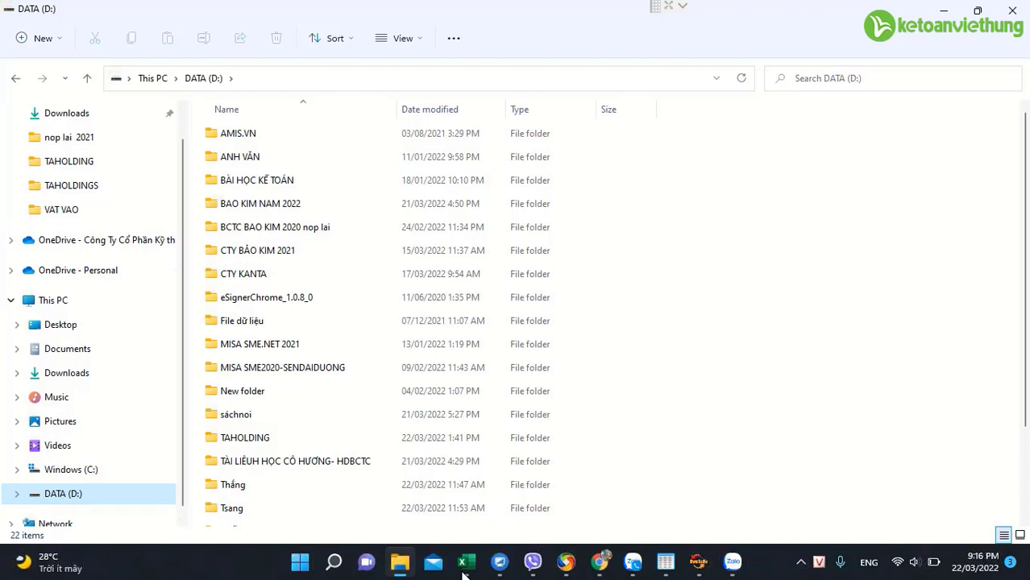
pyautogui.scroll(-2, 427, 435)
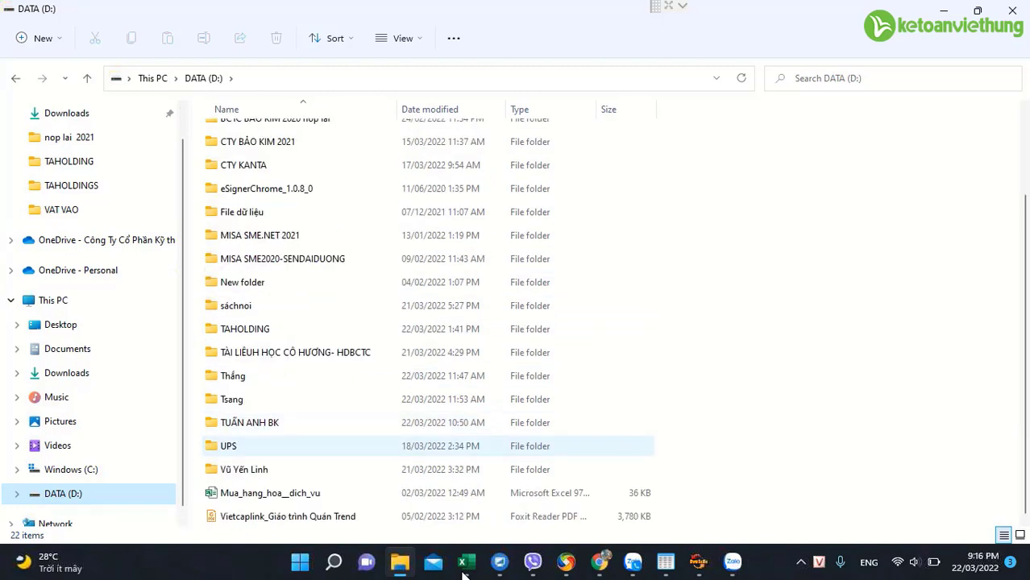
pyautogui.doubleClick(244, 469)
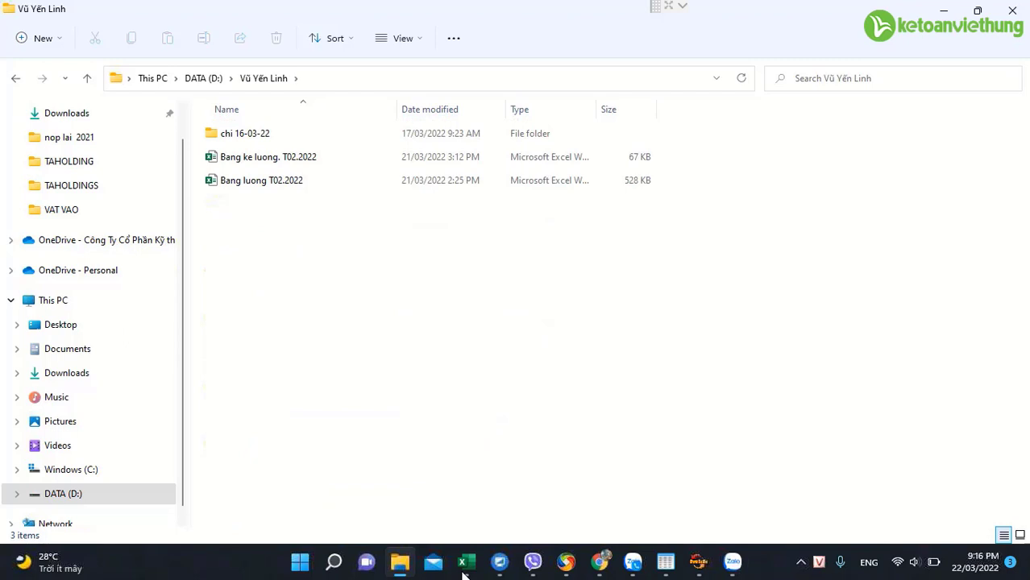
pyautogui.press('Down')
pyautogui.press('Return')
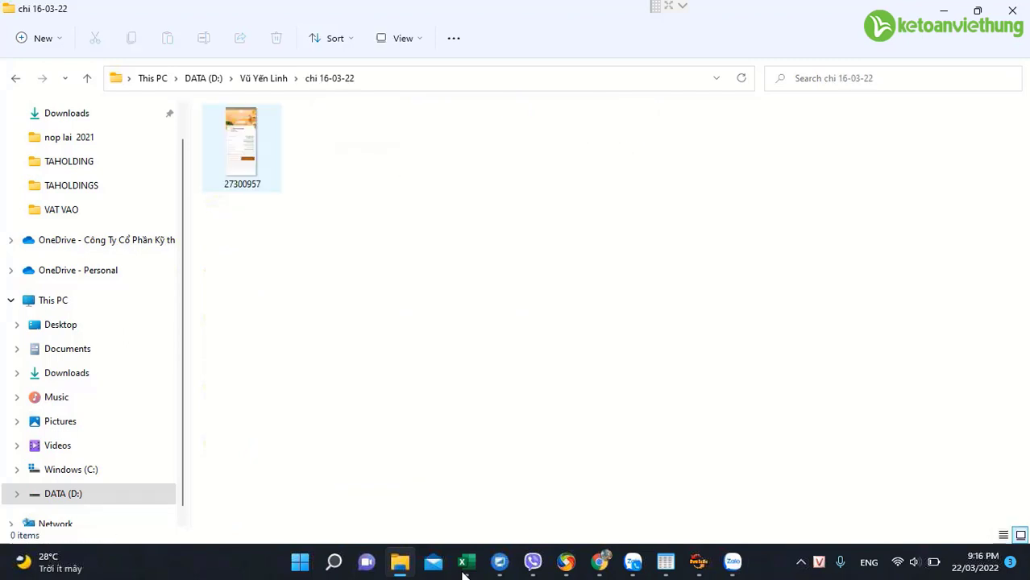
pyautogui.press('BackSpace')
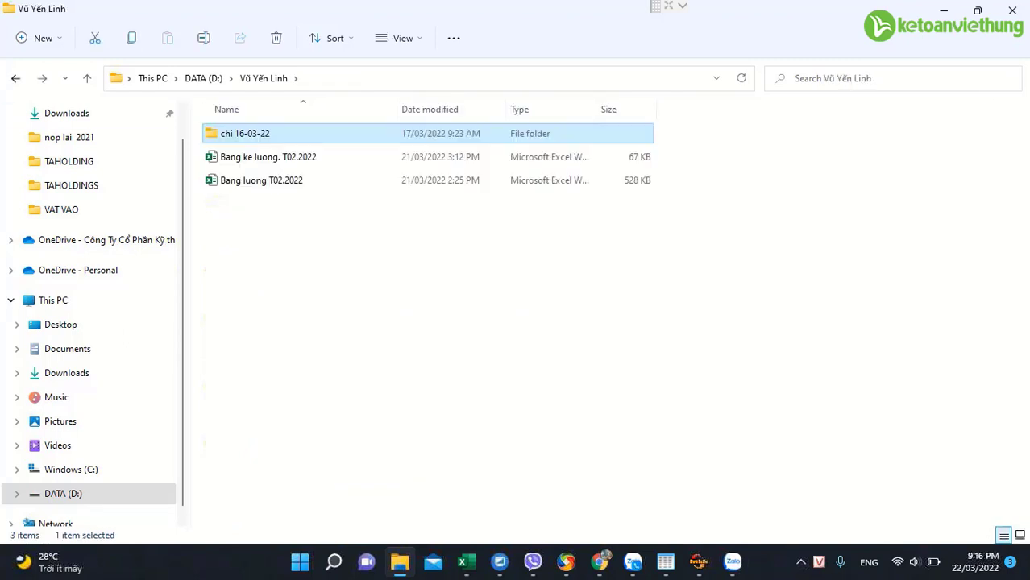
# Switch to HTKK, open the 05/QTT-TNCN (TT80/2021) personal income tax finalization for 2021, and show its 05-1/BK-TNCN appendix
pyautogui.click(668, 9)
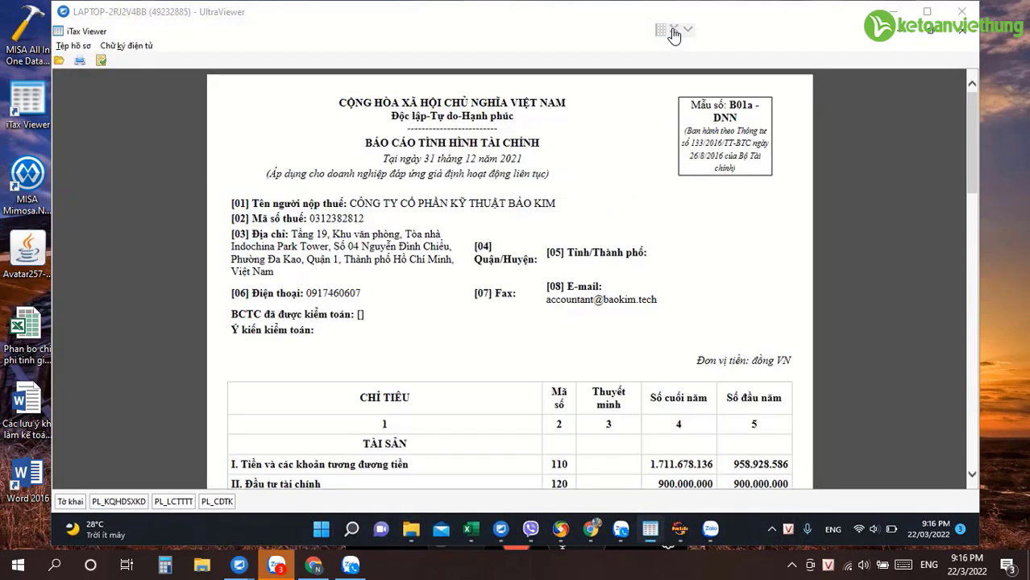
pyautogui.click(673, 30)
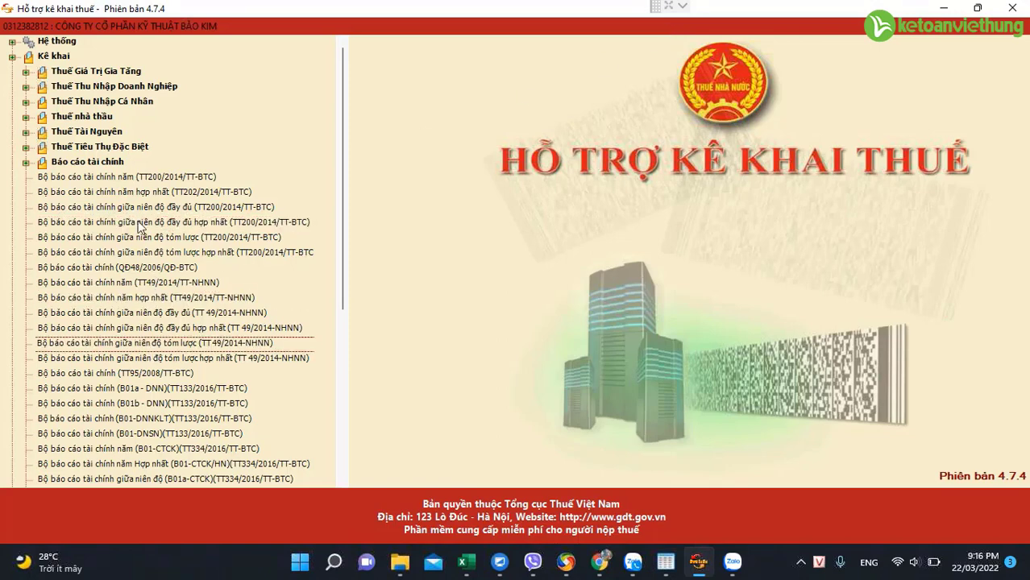
pyautogui.click(139, 109)
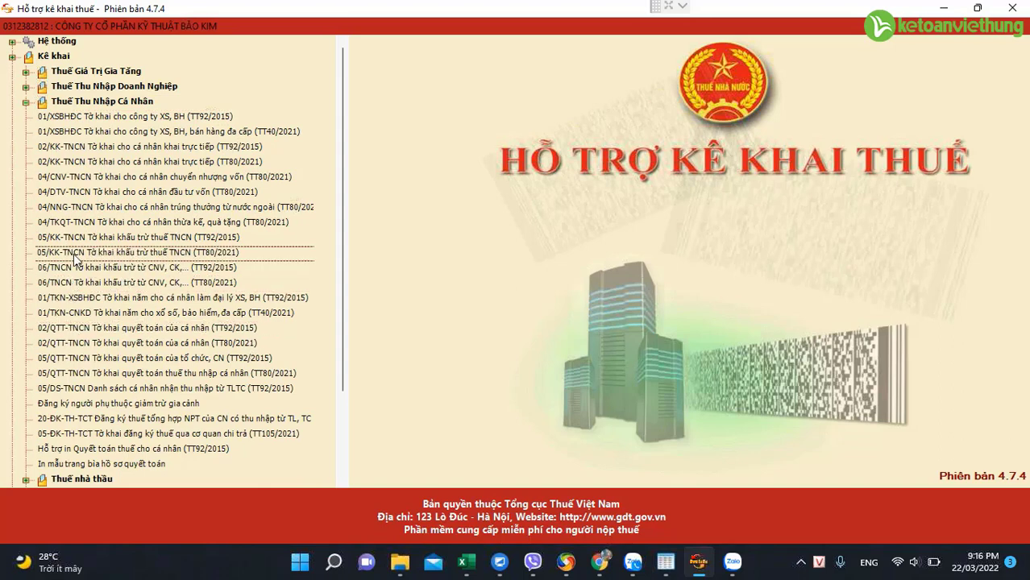
pyautogui.click(77, 373)
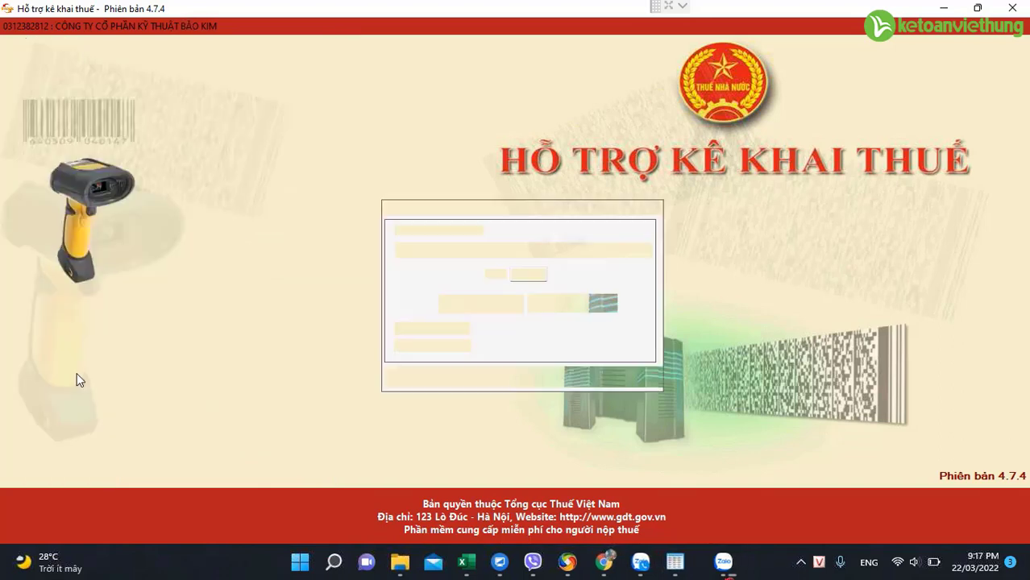
pyautogui.click(491, 379)
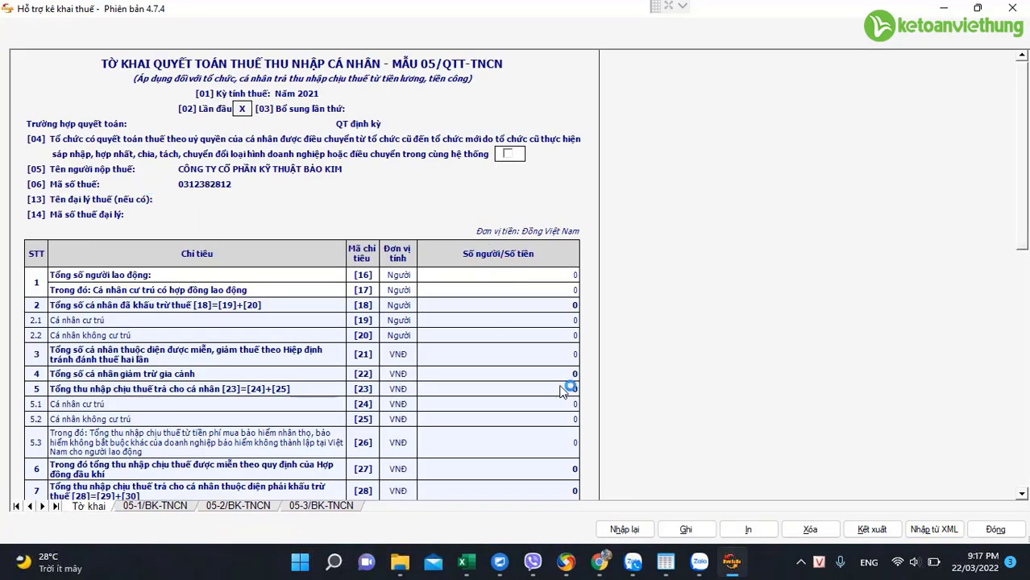
pyautogui.click(158, 507)
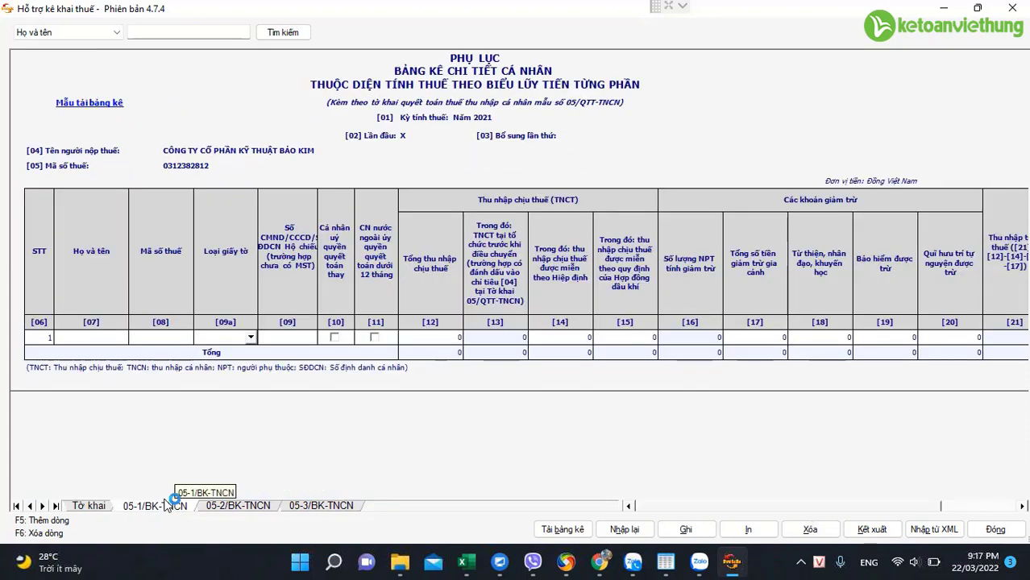
# Open the Excel list template of the 05-1/BK-TNCN appendix in a maximized window and show its first columns
pyautogui.click(92, 104)
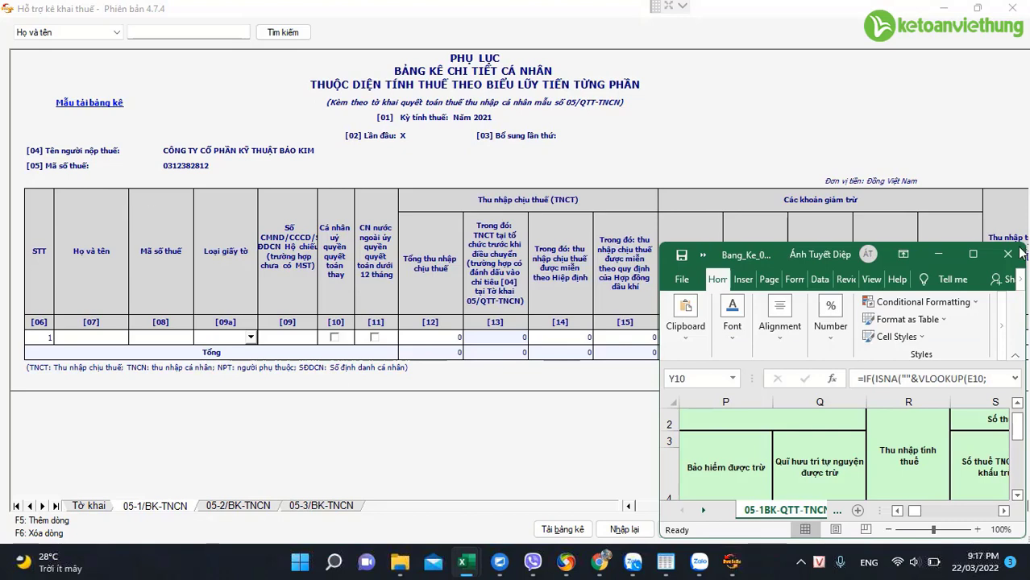
pyautogui.click(973, 254)
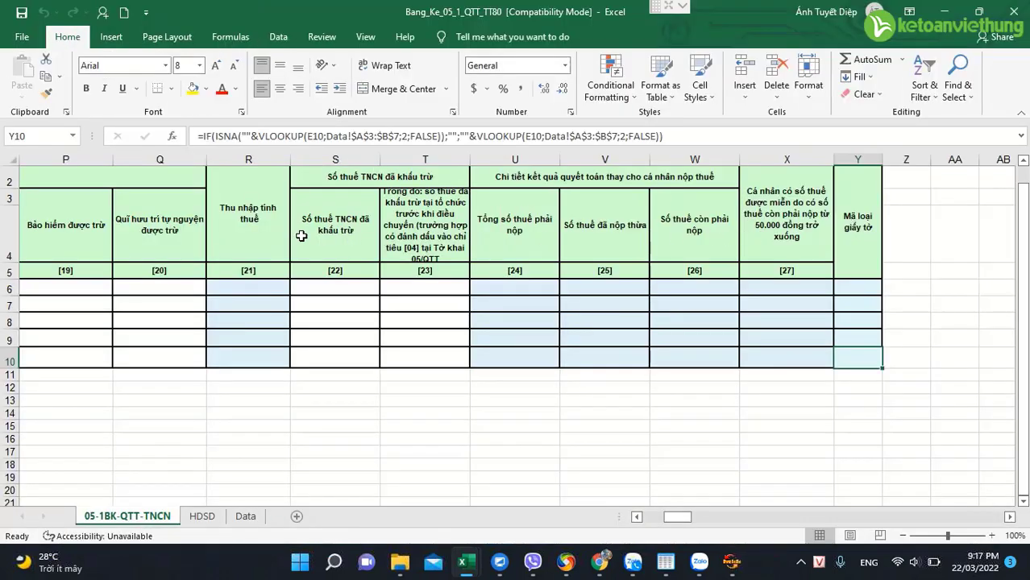
pyautogui.moveTo(675, 520); pyautogui.dragTo(635, 518)
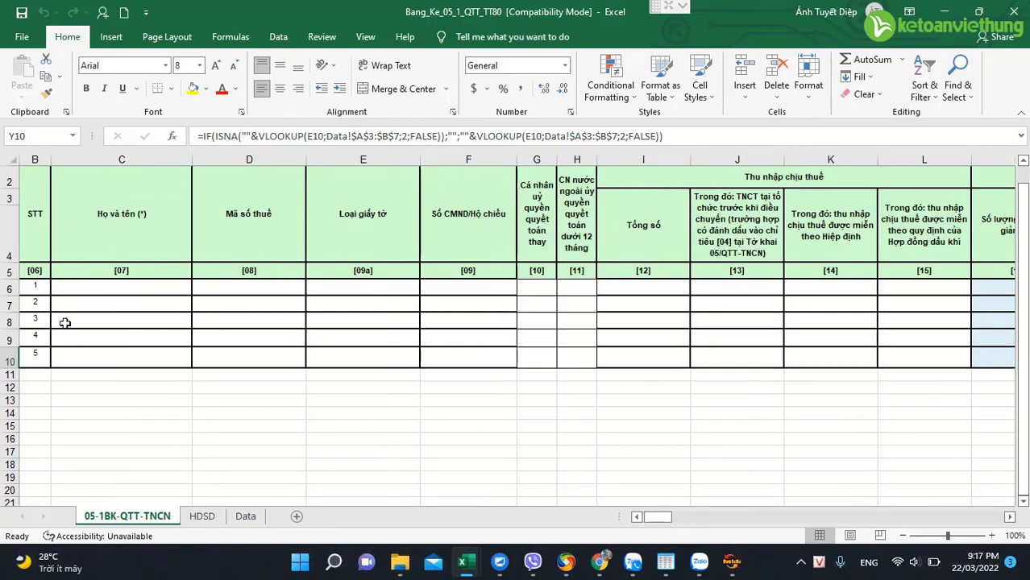
# Fill rows 6 to 10 of the Họ và tên, Mã số thuế and Số CMND/Hộ chiếu columns with yellow
pyautogui.moveTo(121, 288); pyautogui.dragTo(127, 349)
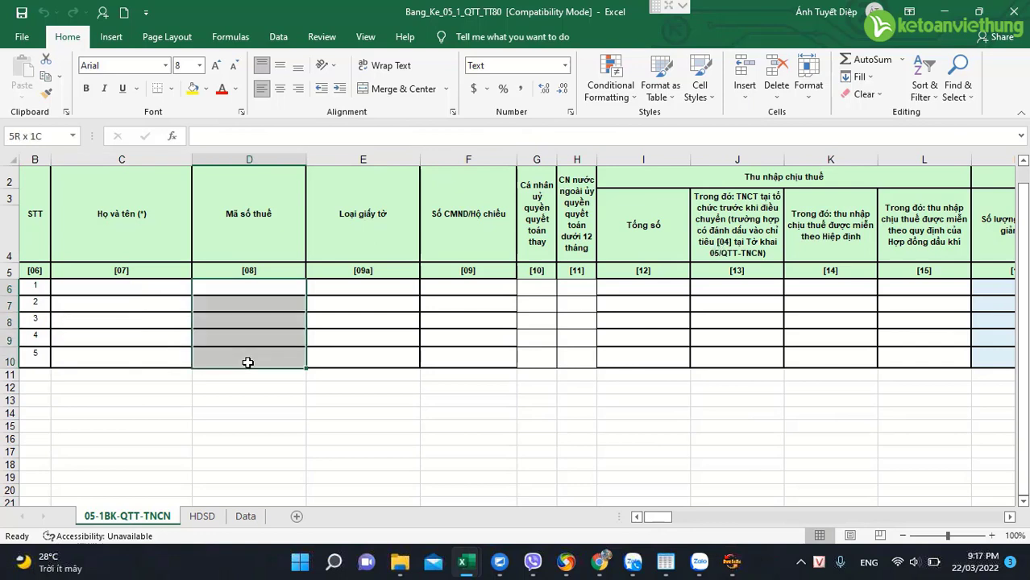
pyautogui.moveTo(249, 289); pyautogui.dragTo(251, 362)
pyautogui.click(192, 90)
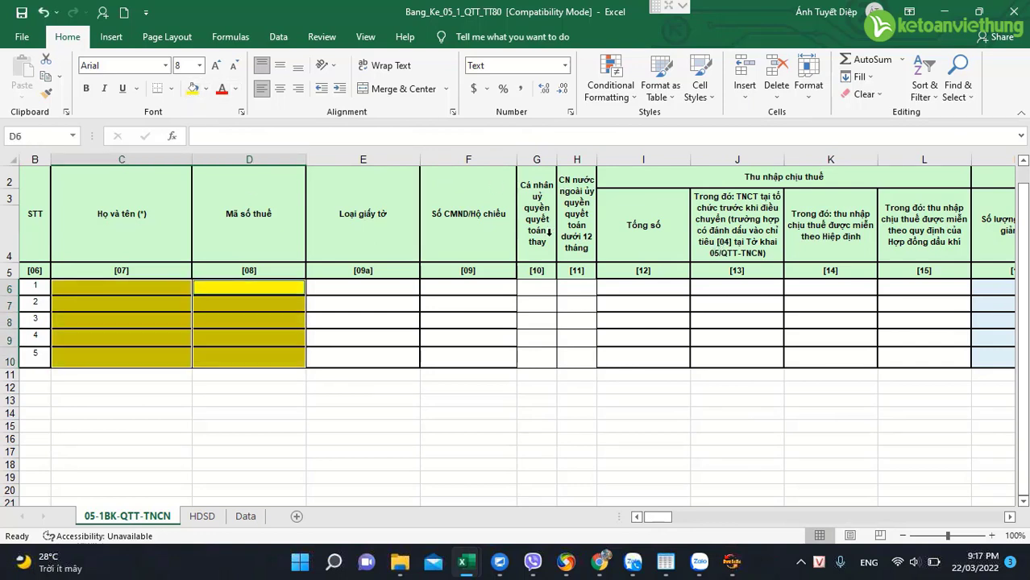
pyautogui.moveTo(461, 290); pyautogui.dragTo(465, 354)
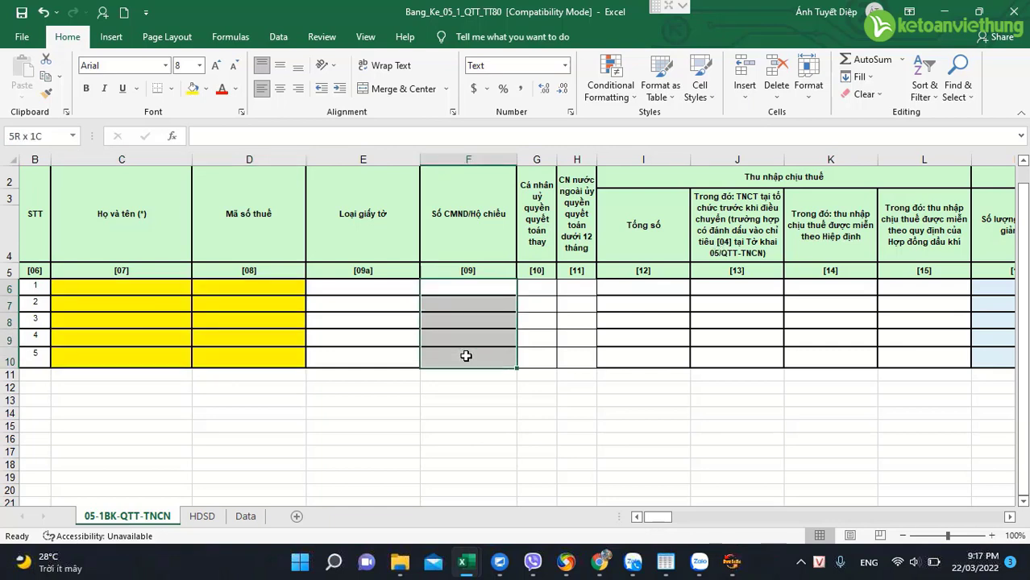
pyautogui.click(191, 89)
# Enter the note "số tiền lương time+phụ cấp chịu tncn" in cell I12, below the Tổng số income column
pyautogui.click(641, 288)
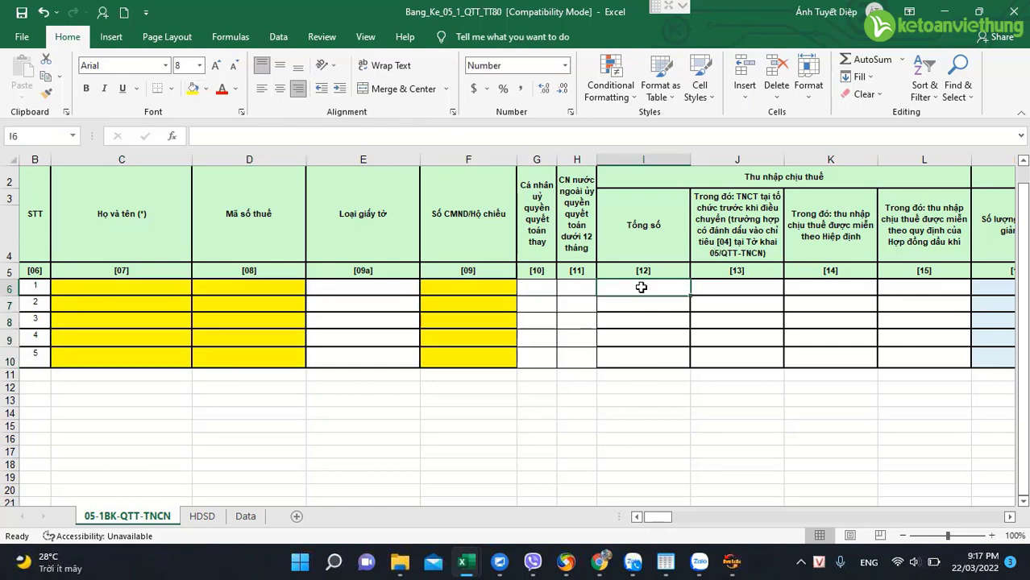
pyautogui.click(631, 386)
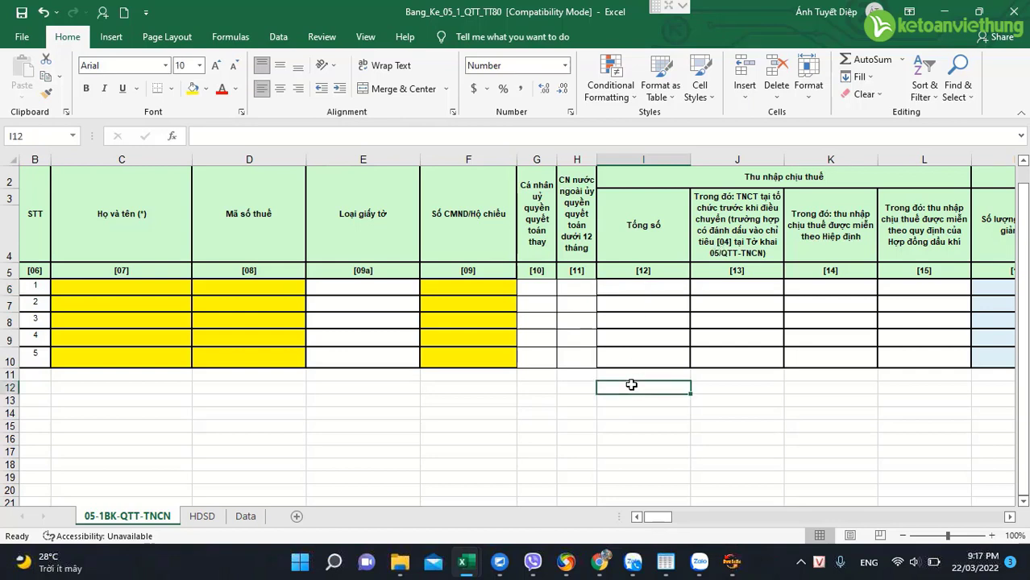
pyautogui.write('số tiên')
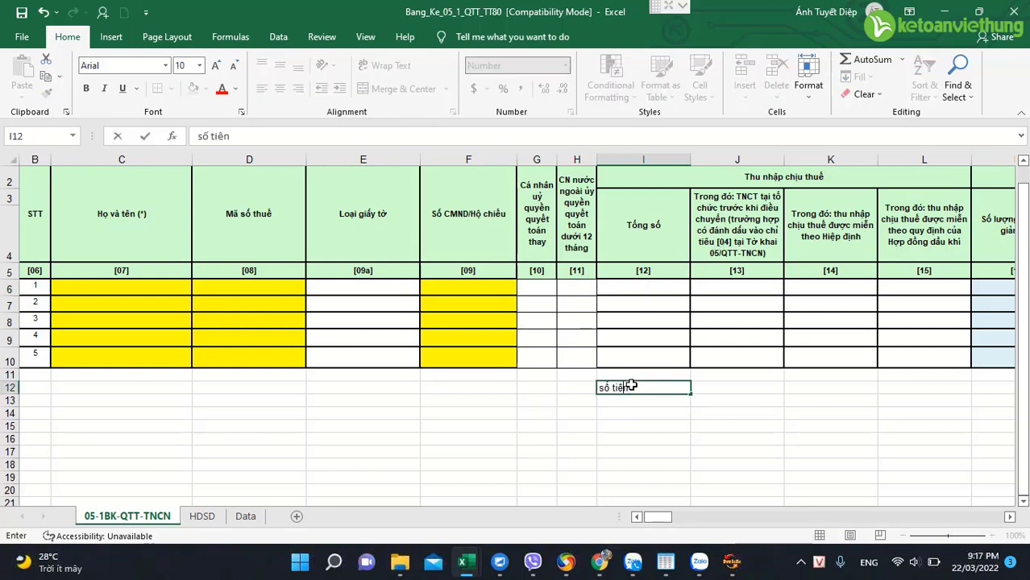
pyautogui.press('BackSpace')
pyautogui.press('BackSpace')
pyautogui.write('ền lương time+p')
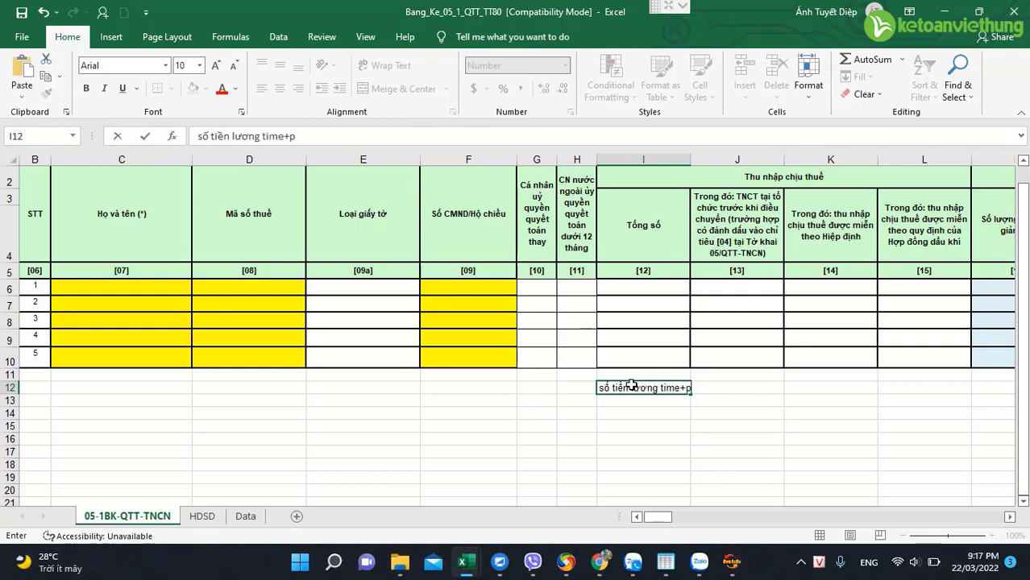
pyautogui.write('hụ cấp chịu tncn')
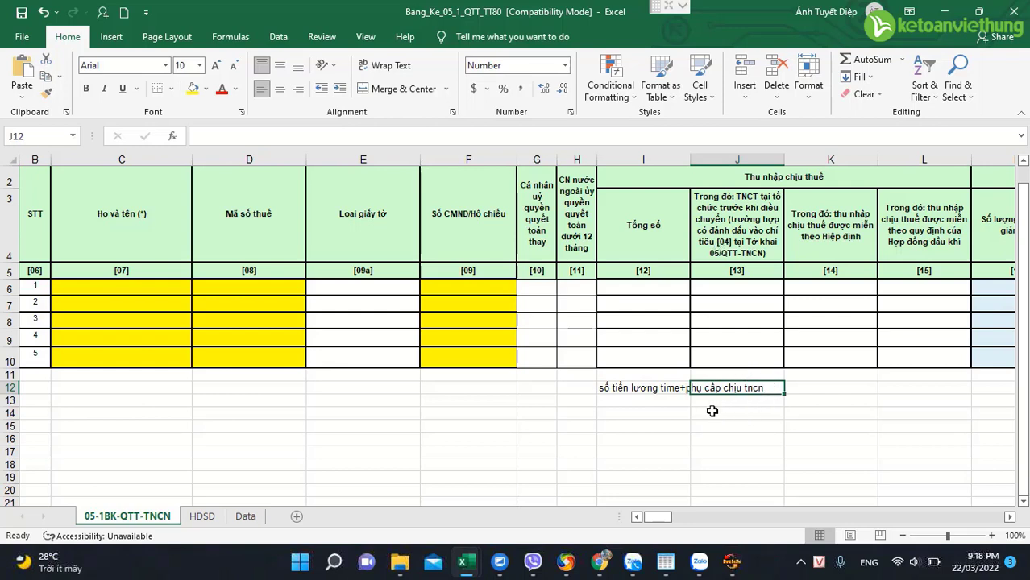
pyautogui.click(639, 385)
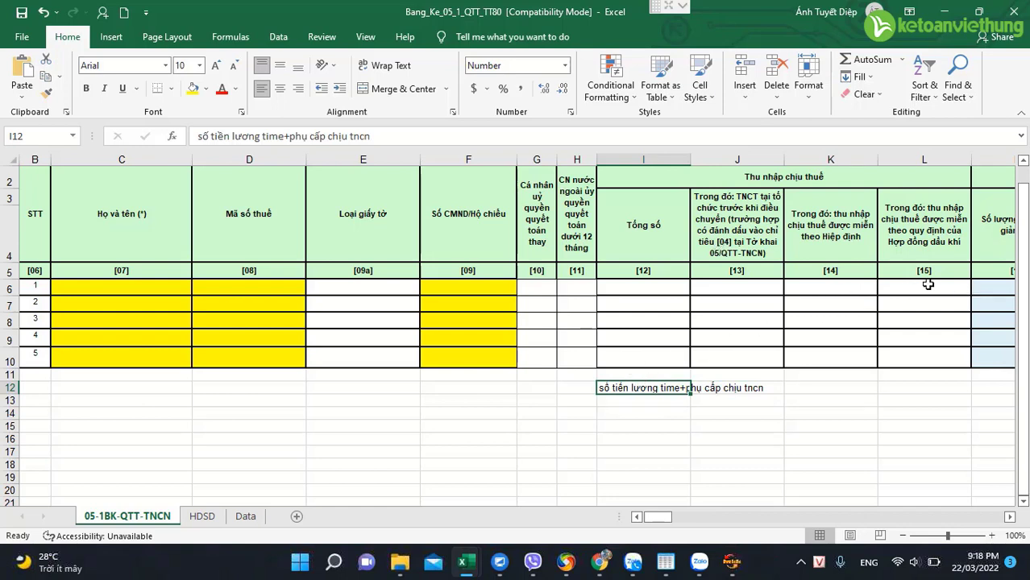
# Enter the note "<132tr" as text in cell N11, below the Tổng số tiền giảm trừ gia cảnh column
pyautogui.click(928, 285)
pyautogui.click(999, 289)
pyautogui.click(986, 292)
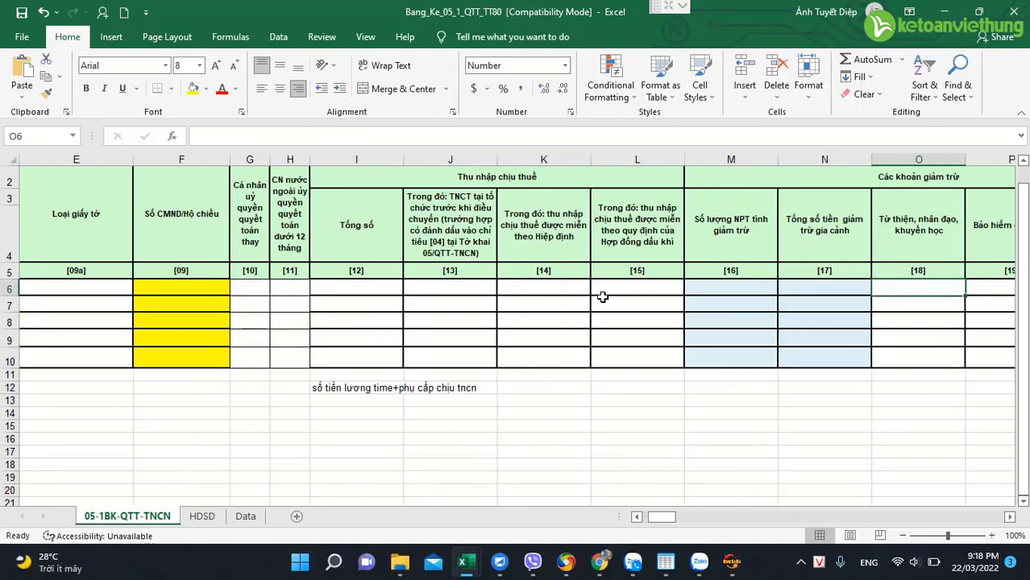
pyautogui.click(723, 285)
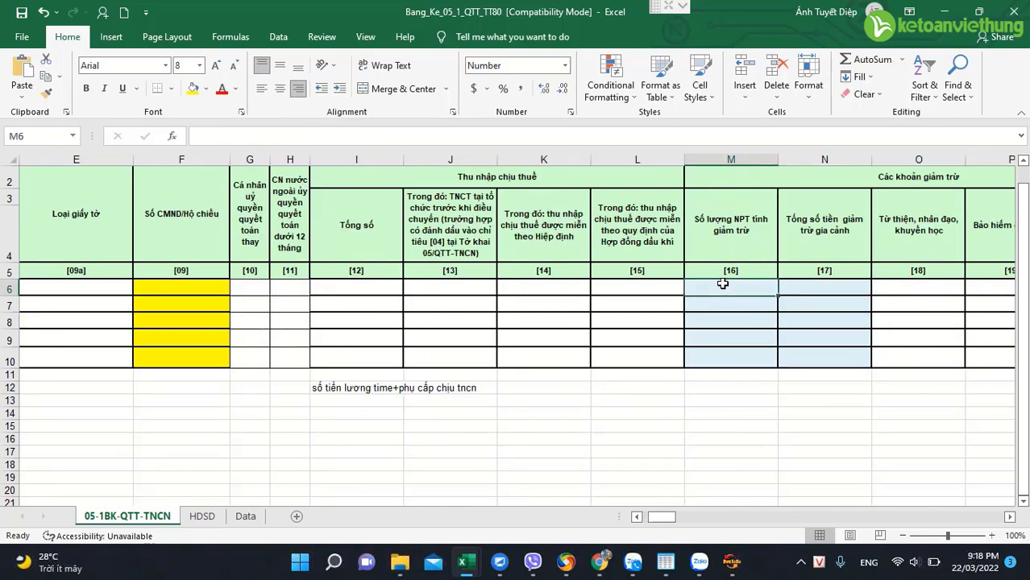
pyautogui.click(807, 287)
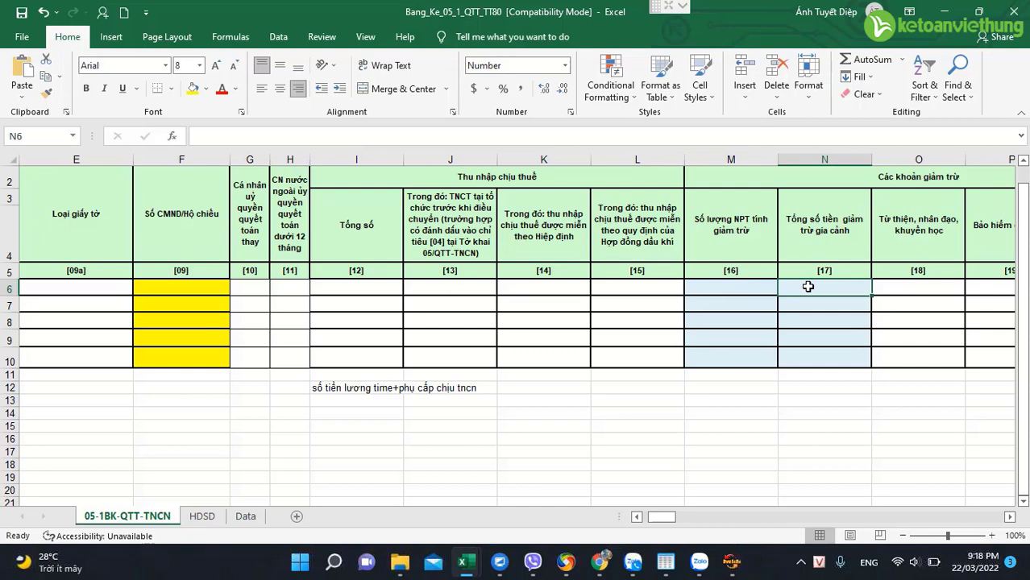
pyautogui.click(787, 377)
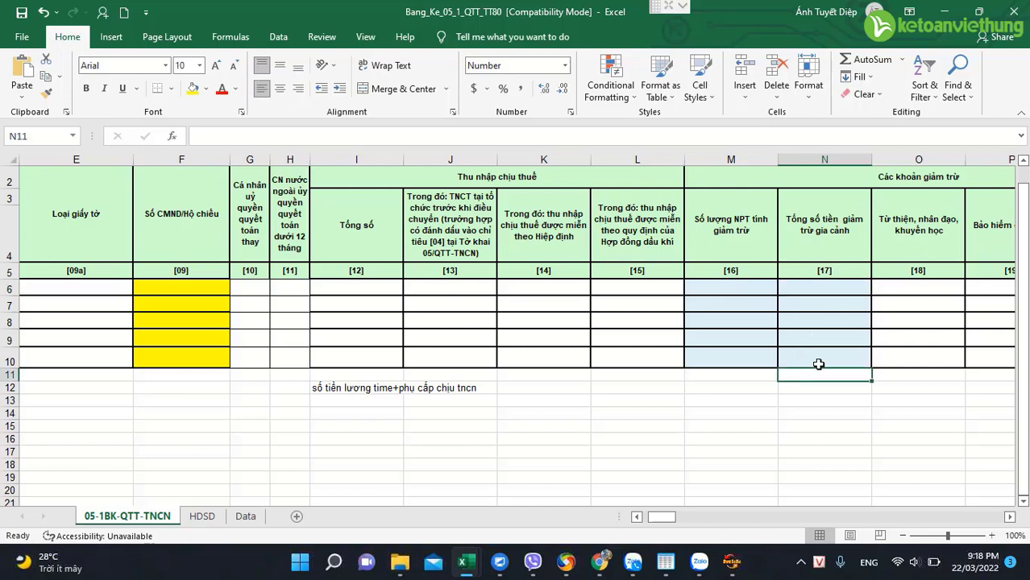
pyautogui.write('=')
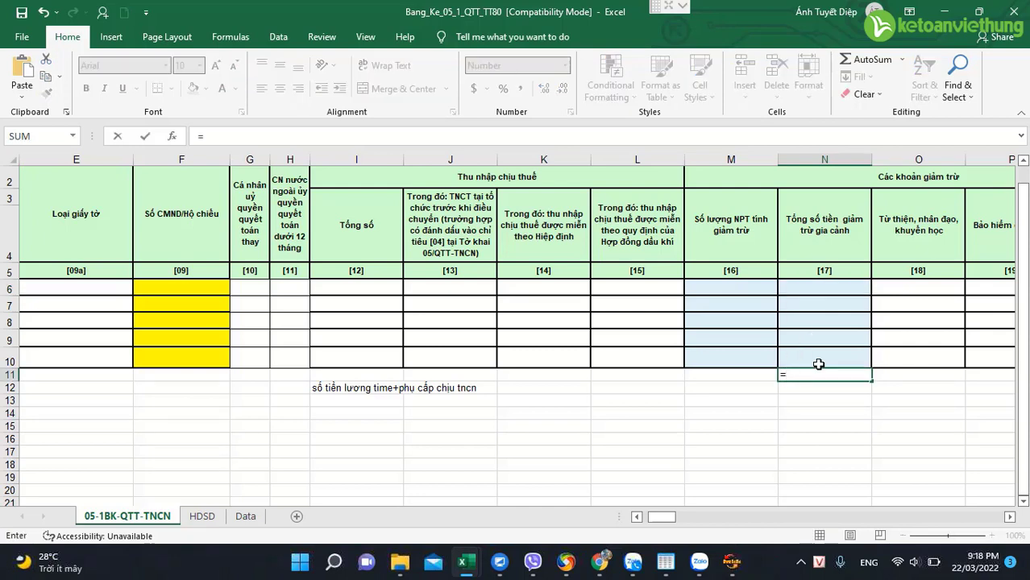
pyautogui.press('BackSpace')
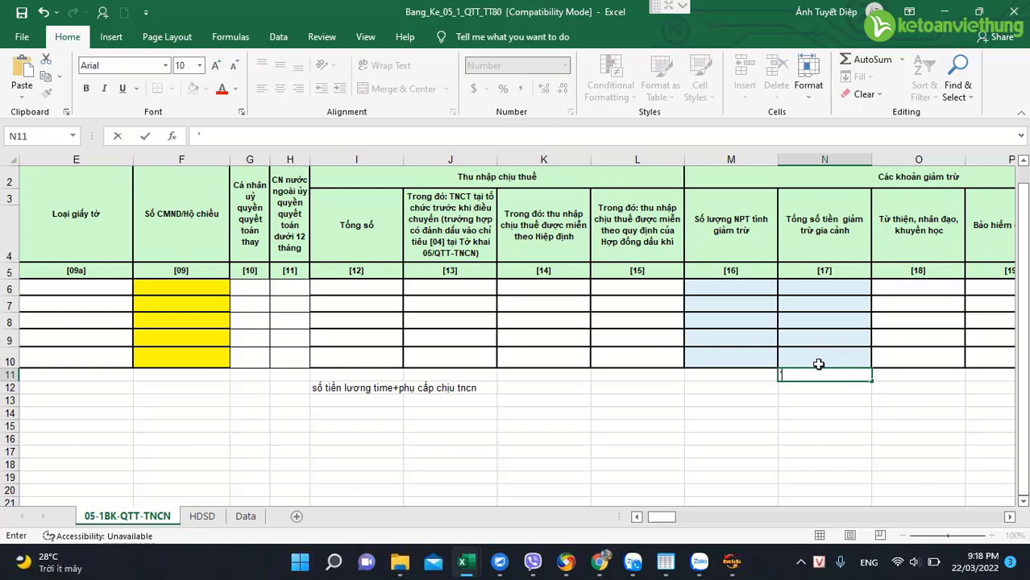
pyautogui.write("'<132tr")
pyautogui.press('Return')
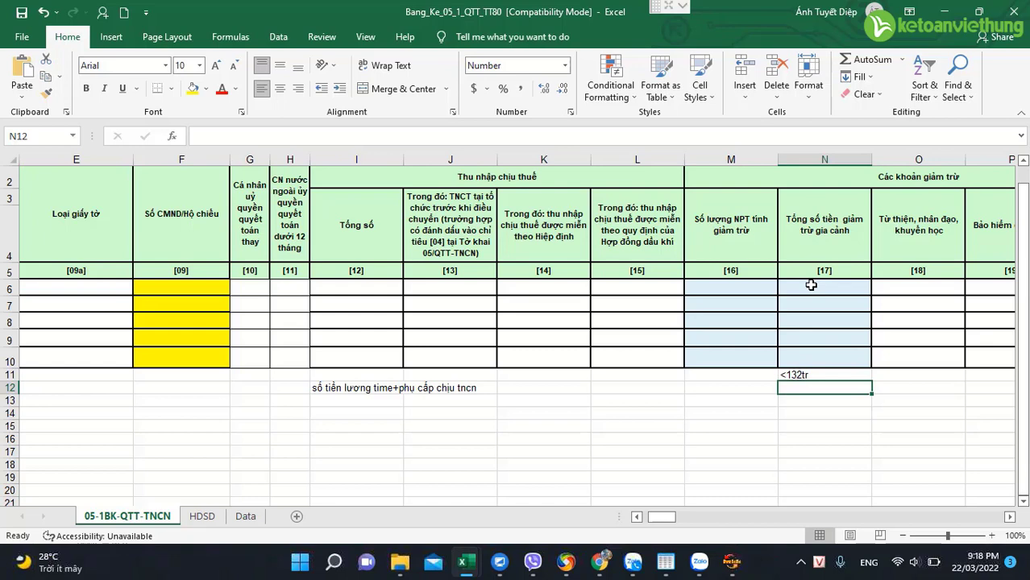
# Enter the note "bh trừ lương nvien 12th" in cell P11, below the Bảo hiểm được trừ column
pyautogui.click(977, 292)
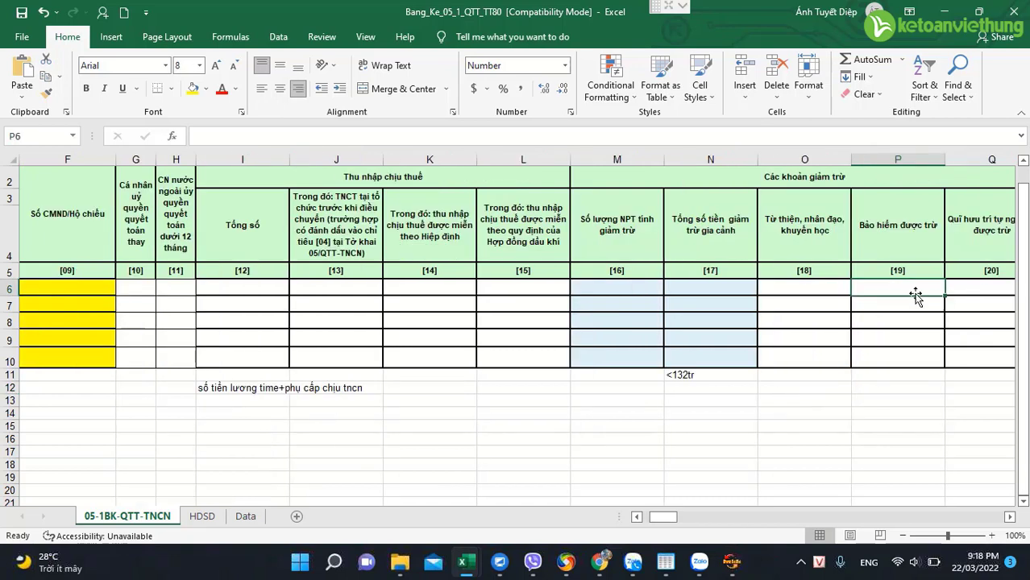
pyautogui.click(873, 375)
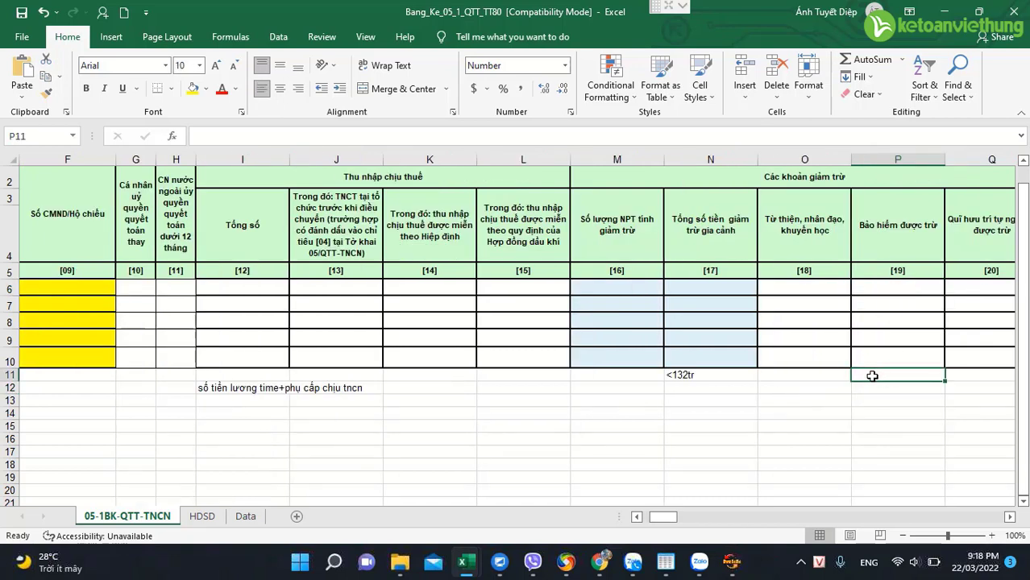
pyautogui.write('bh trừ')
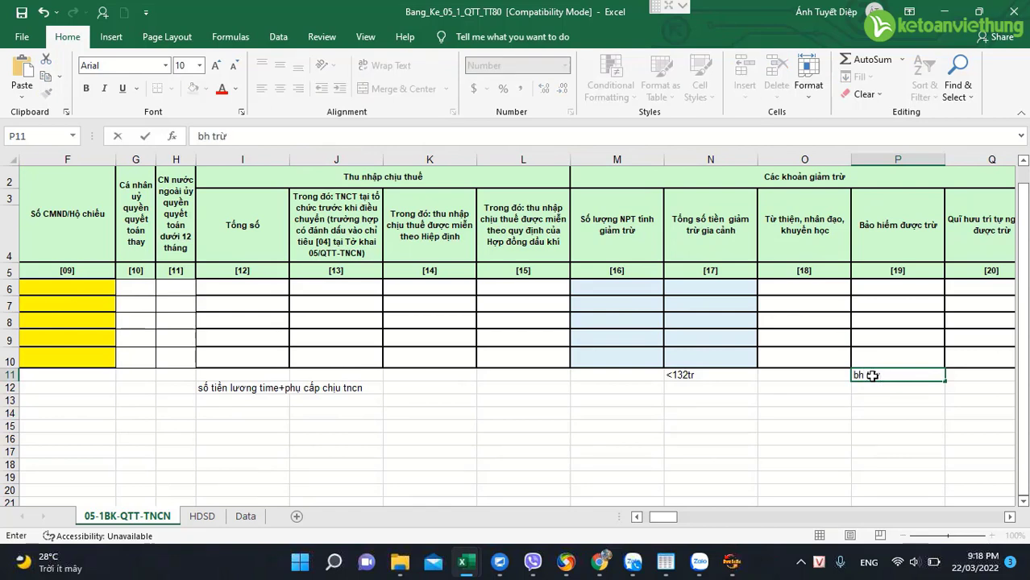
pyautogui.write(' lương nvien')
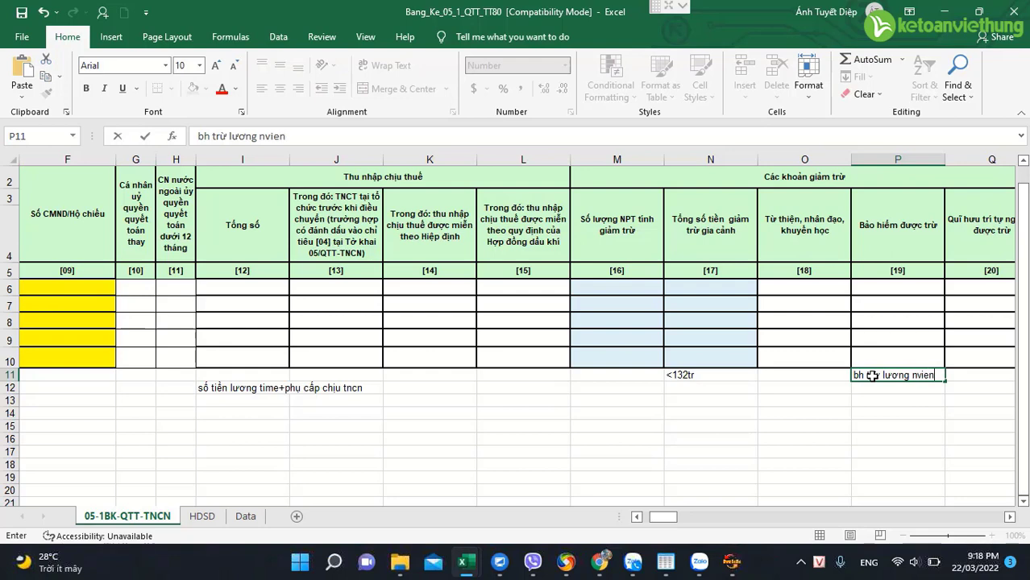
pyautogui.write(' 12th')
pyautogui.press('Tab')
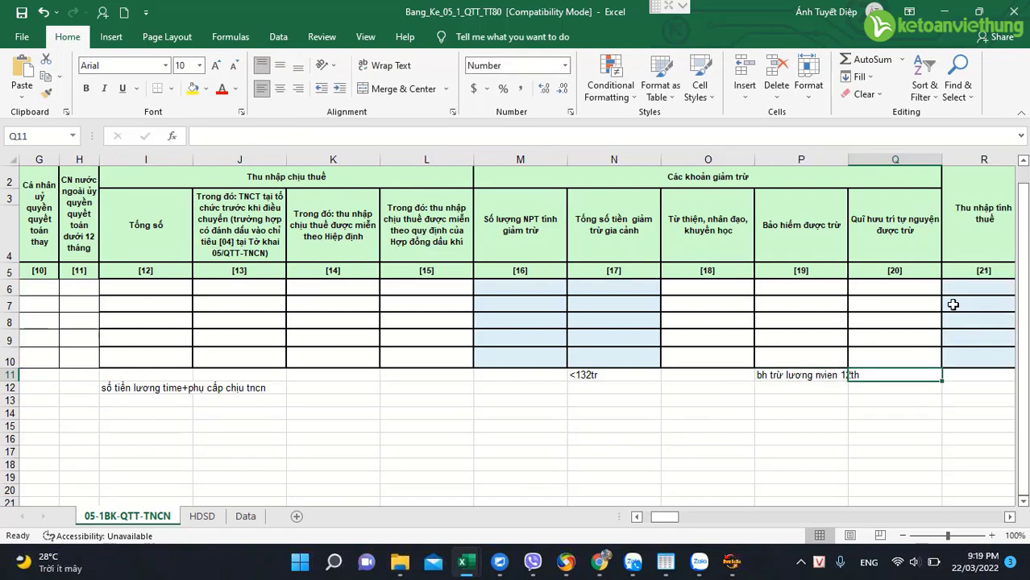
pyautogui.press('Tab')
pyautogui.press('Tab')
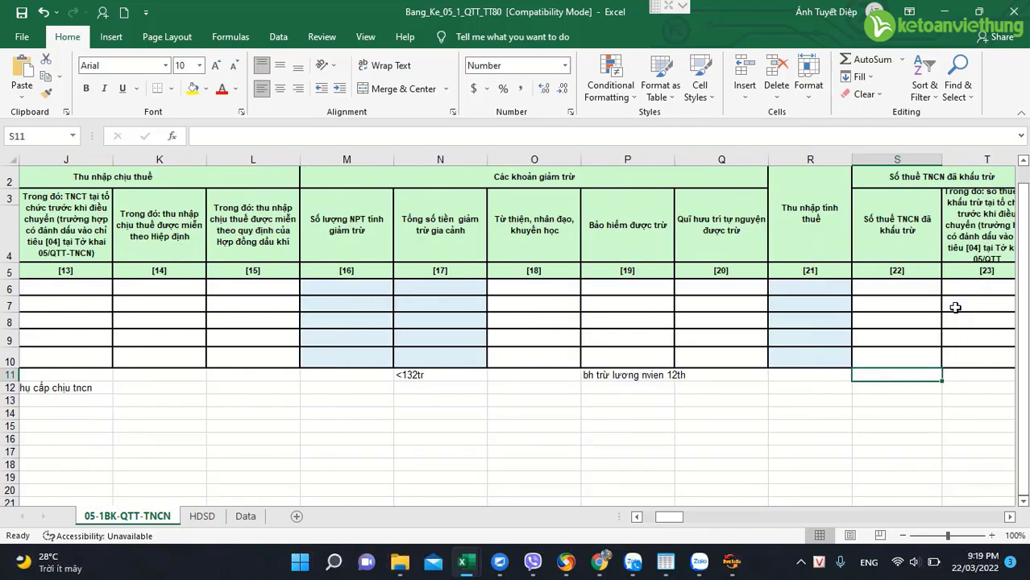
pyautogui.click(791, 372)
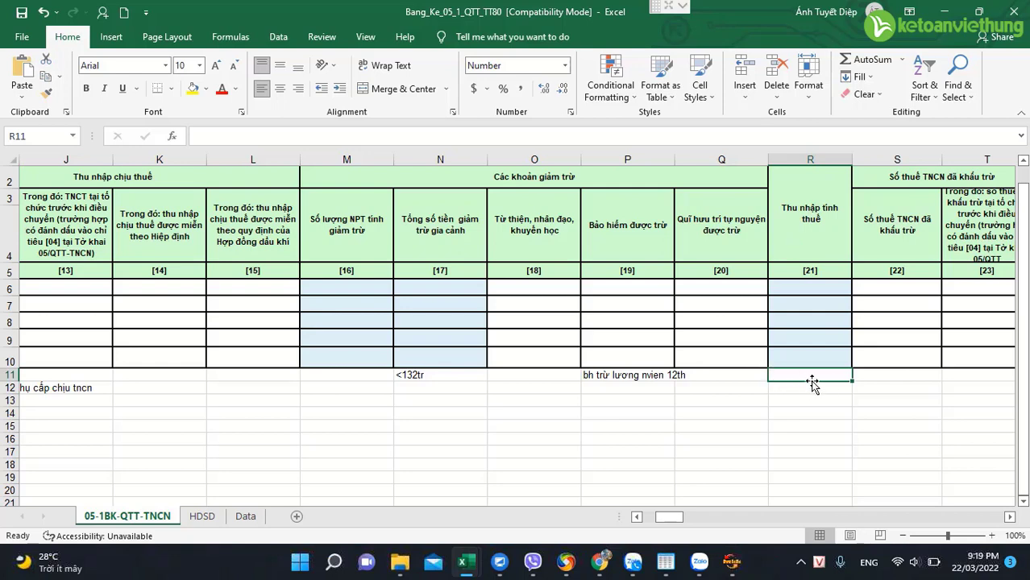
pyautogui.click(893, 375)
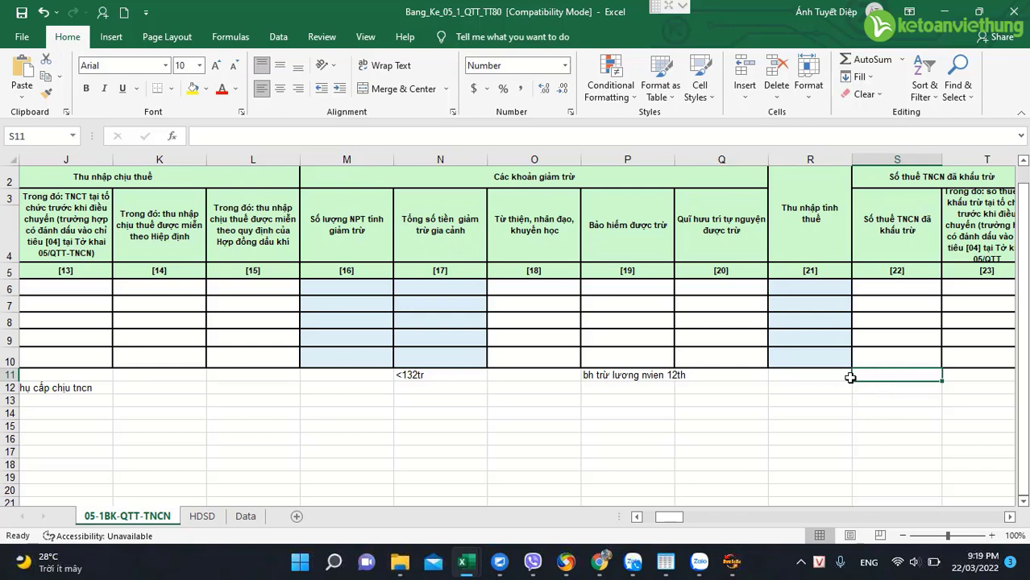
# Save the workbook to the Downloads folder as Bang_Ke_05_1_QTT_TT80 in Excel 97-2003 format and close it
pyautogui.click(22, 41)
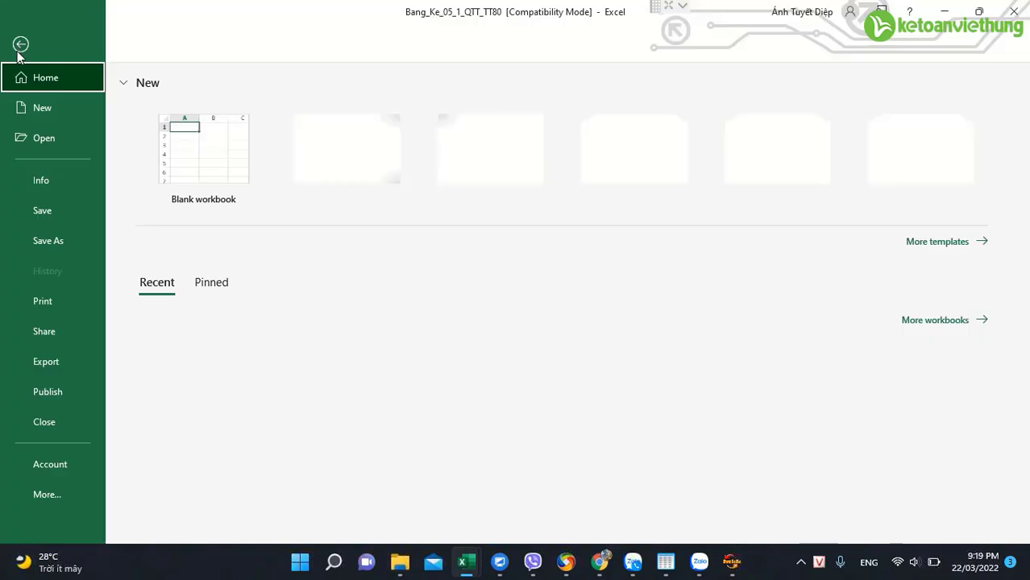
pyautogui.click(56, 241)
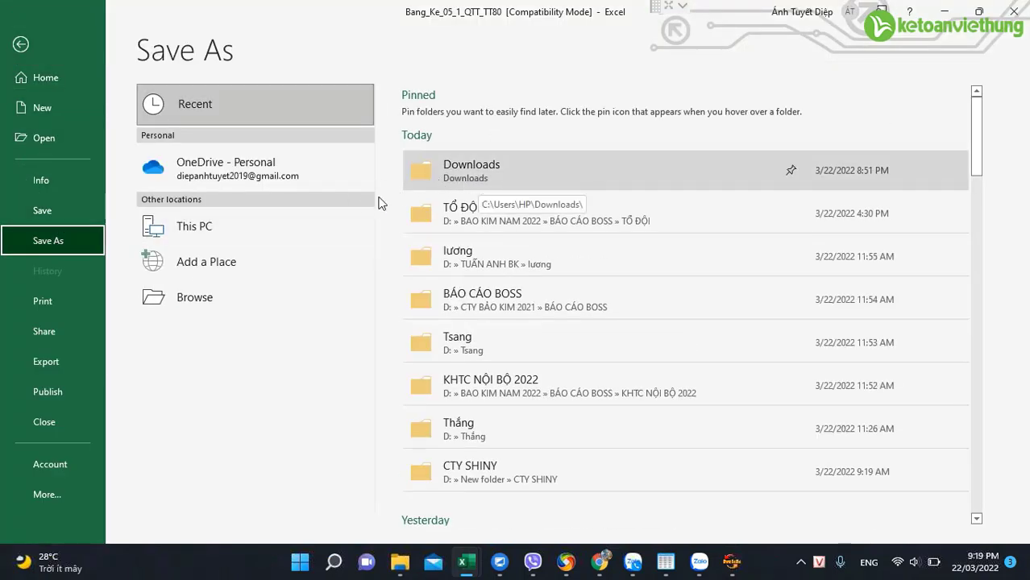
pyautogui.click(212, 300)
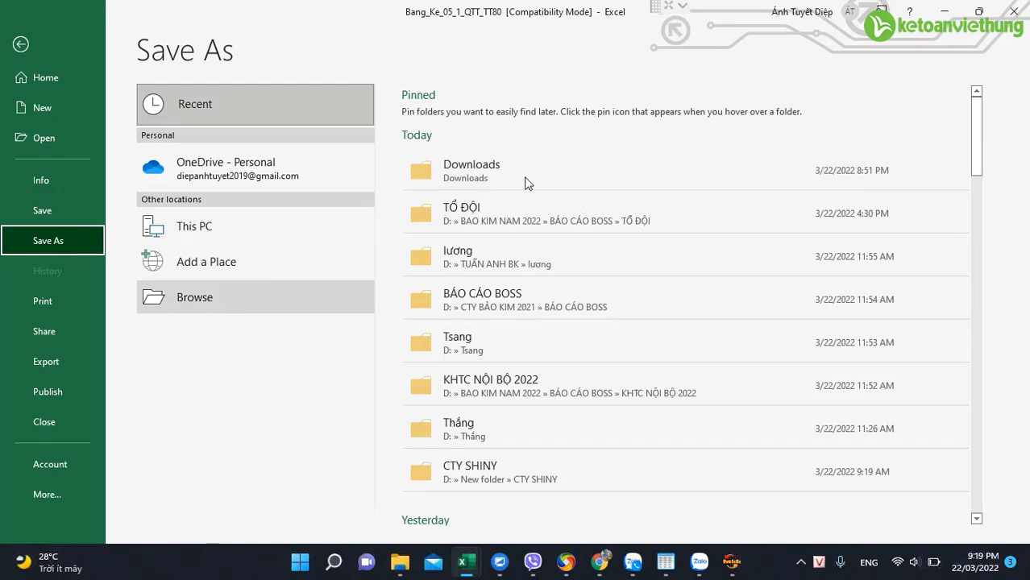
pyautogui.click(520, 185)
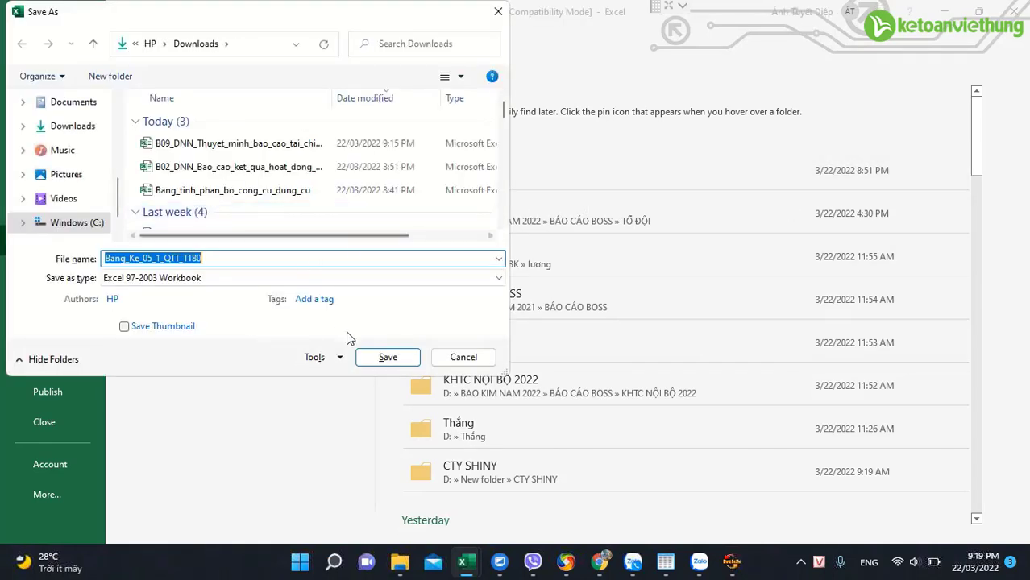
pyautogui.click(388, 357)
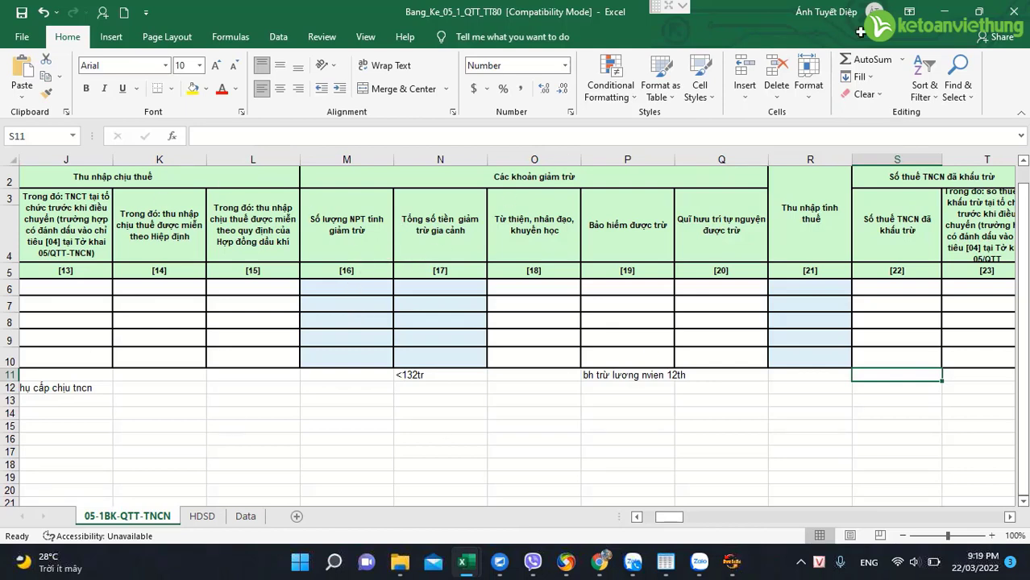
pyautogui.click(1014, 12)
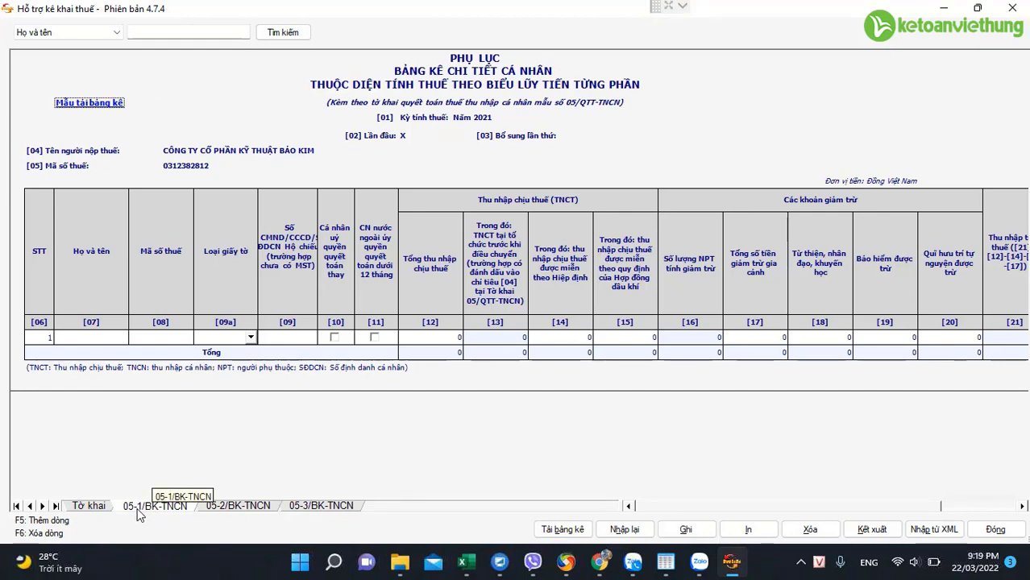
# Choose Bang_Ke_05_1_QTT_TT80.xls from Downloads as new data replacing the existing 05-1/BK-TNCN data, and close the dialog without loading it
pyautogui.click(562, 529)
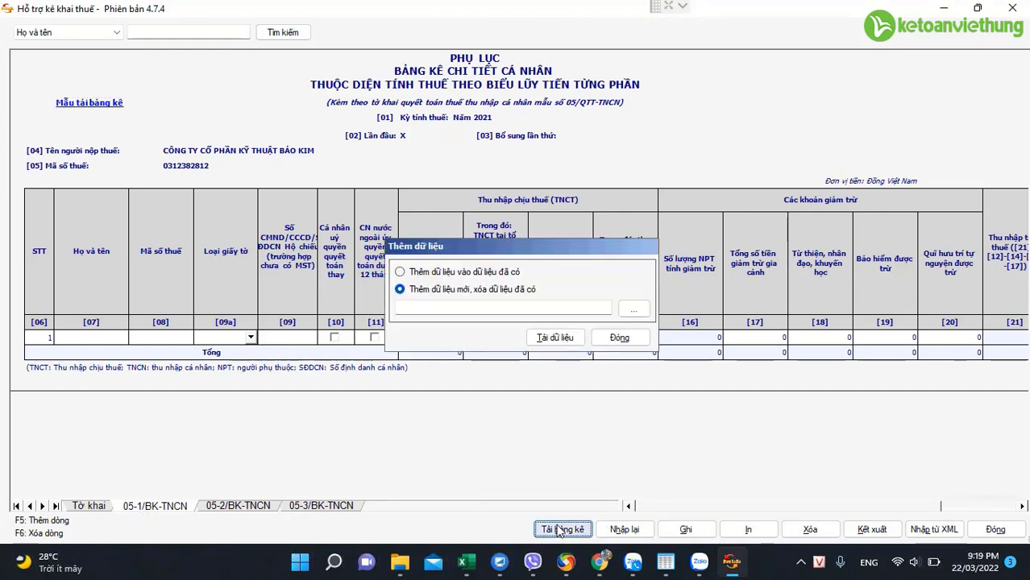
pyautogui.click(642, 312)
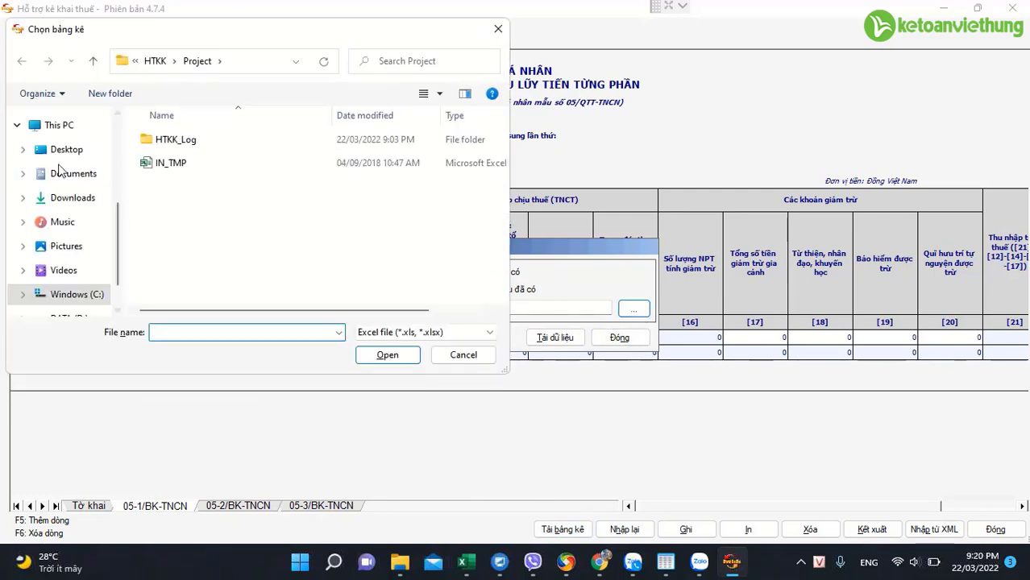
pyautogui.click(58, 204)
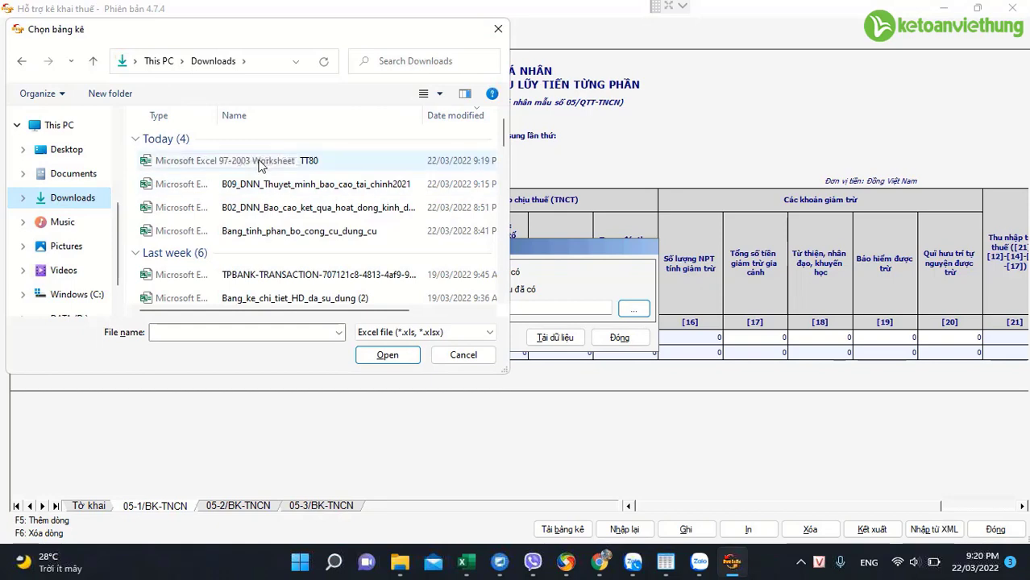
pyautogui.click(260, 162)
pyautogui.click(387, 355)
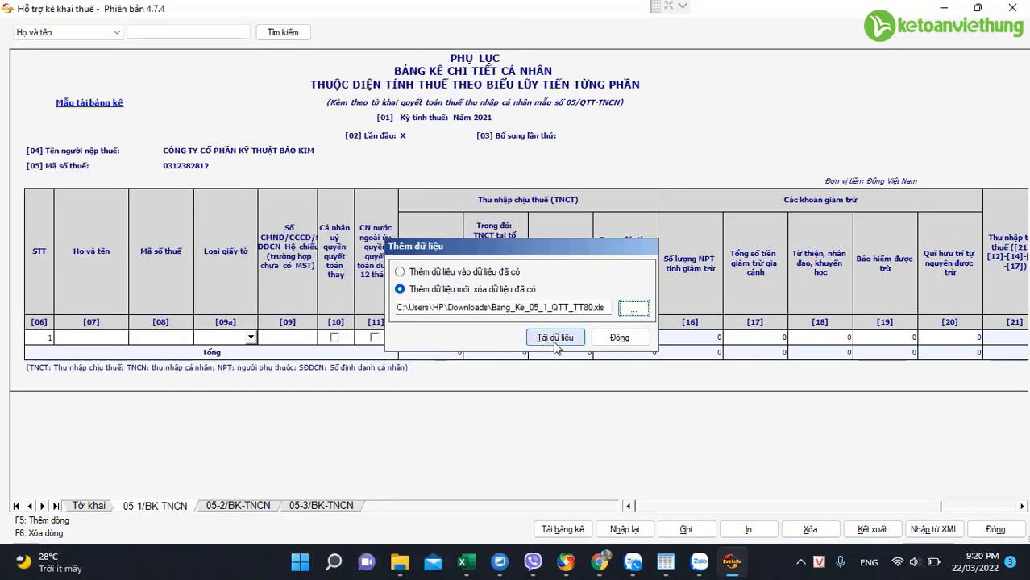
pyautogui.click(622, 339)
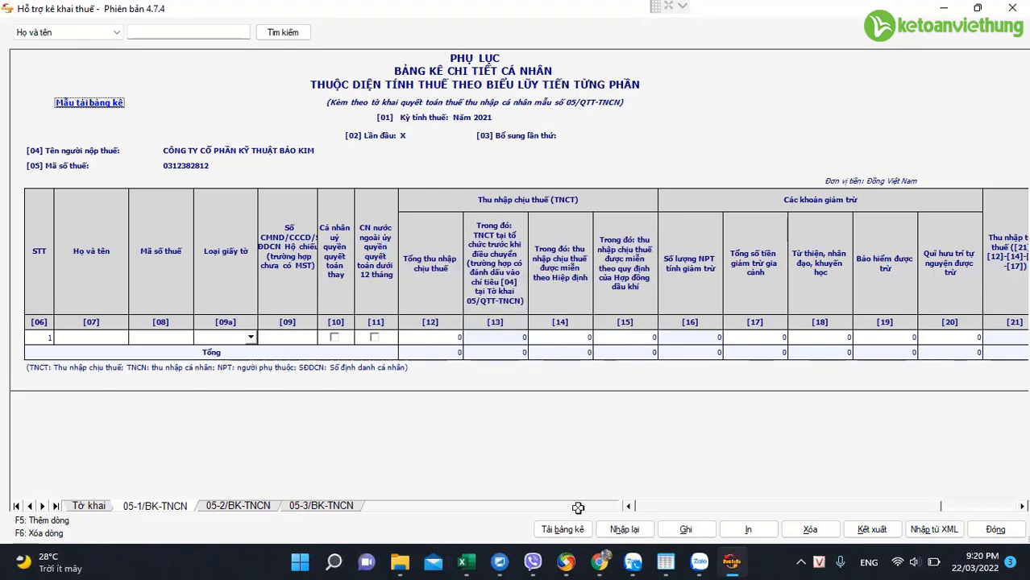
# Reopen the Bang_Ke_05_1_QTT_TT80 workbook from the Downloads folder in Excel
pyautogui.click(399, 561)
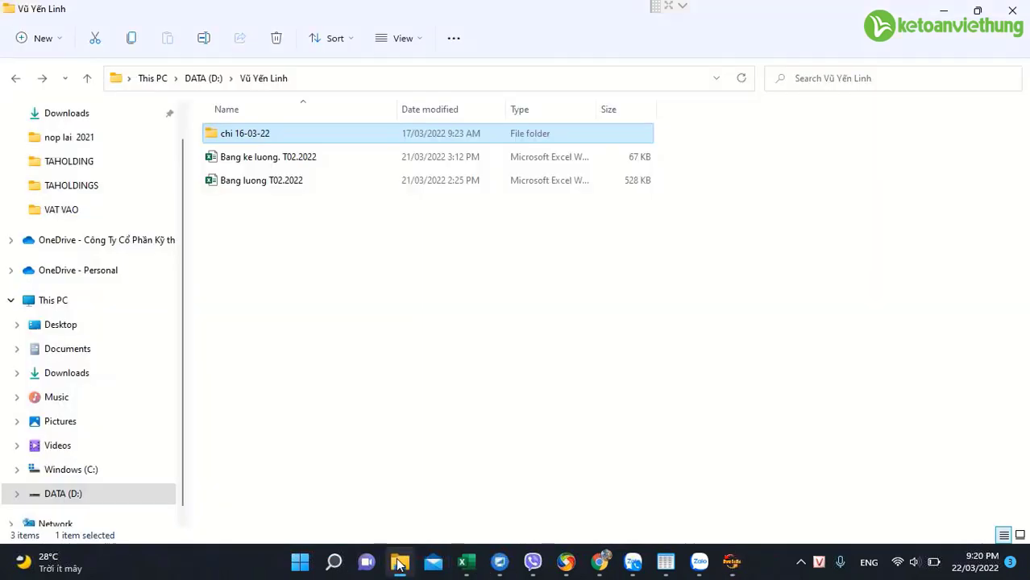
pyautogui.click(68, 115)
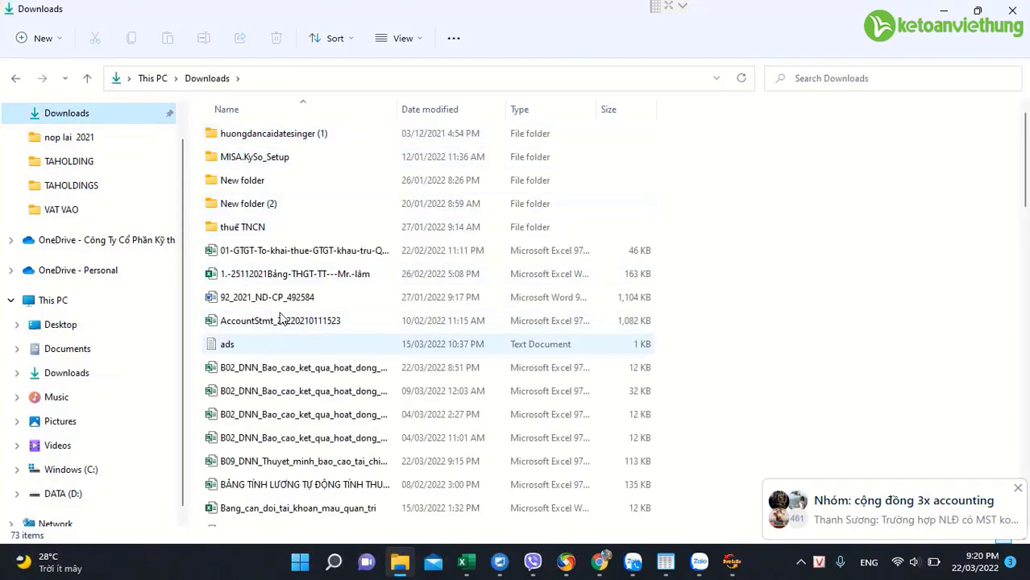
pyautogui.hotkey('alt', 'Tab')
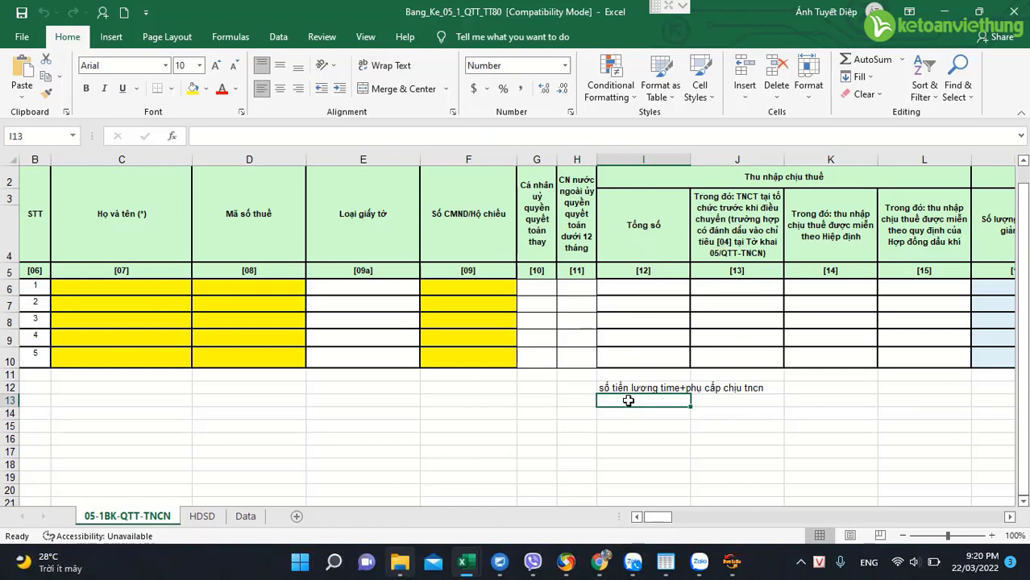
# Enter the note "thunhaapoj chịu thuế trên bảng lương 12th" in cell I13, below the existing salary note
pyautogui.write('thu')
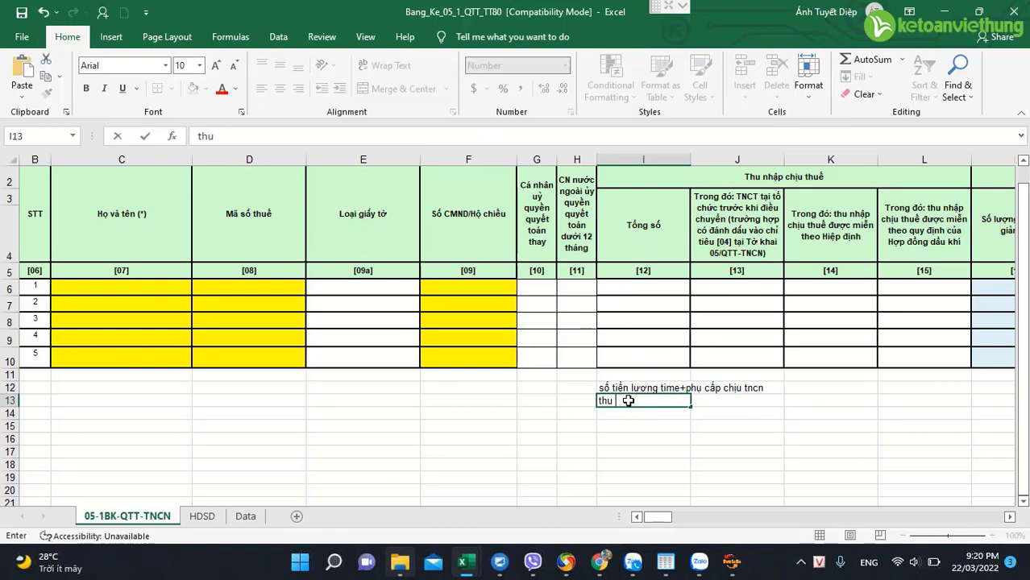
pyautogui.write(' nhaậpọ')
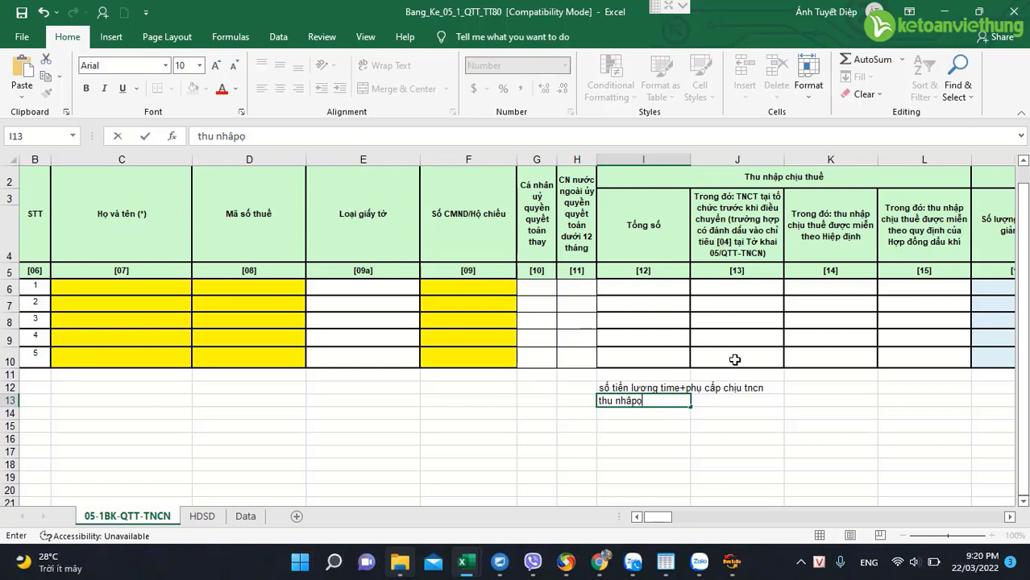
pyautogui.press('BackSpace')
pyautogui.press('BackSpace')
pyautogui.press('BackSpace')
pyautogui.press('BackSpace')
pyautogui.press('BackSpace')
pyautogui.write('nhaapoj c')
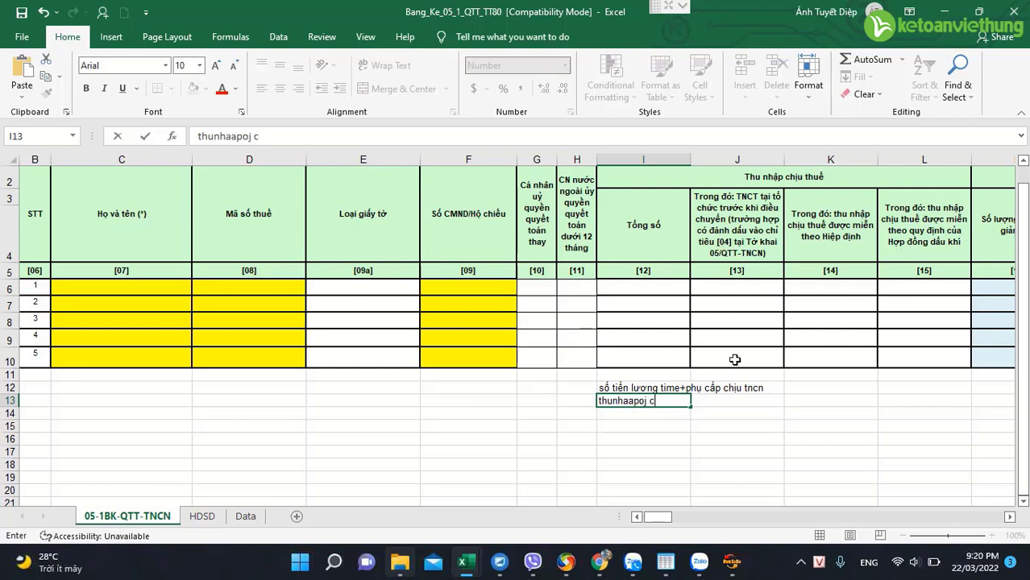
pyautogui.write('hiu thuế trên')
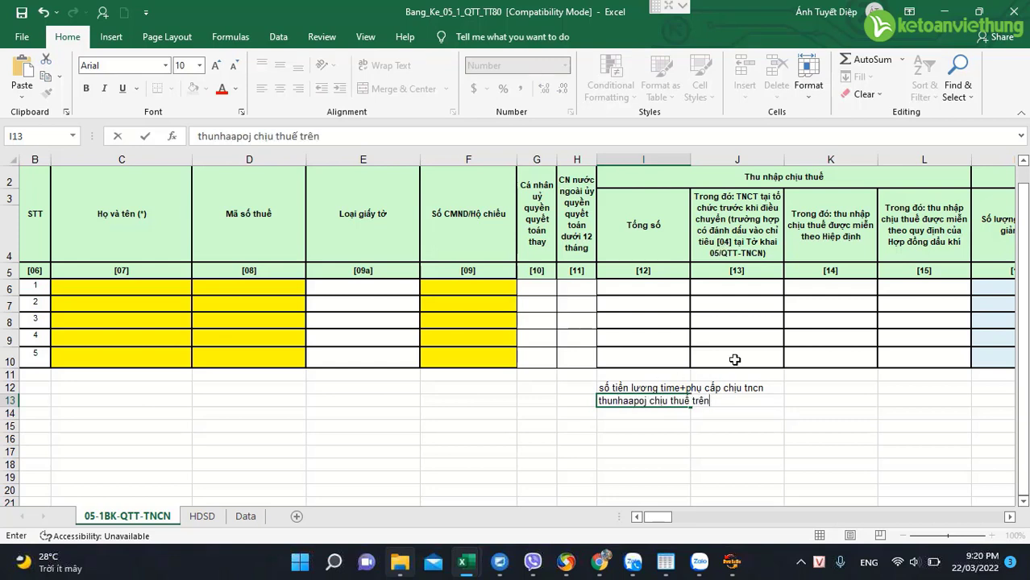
pyautogui.write(' bảng lương ')
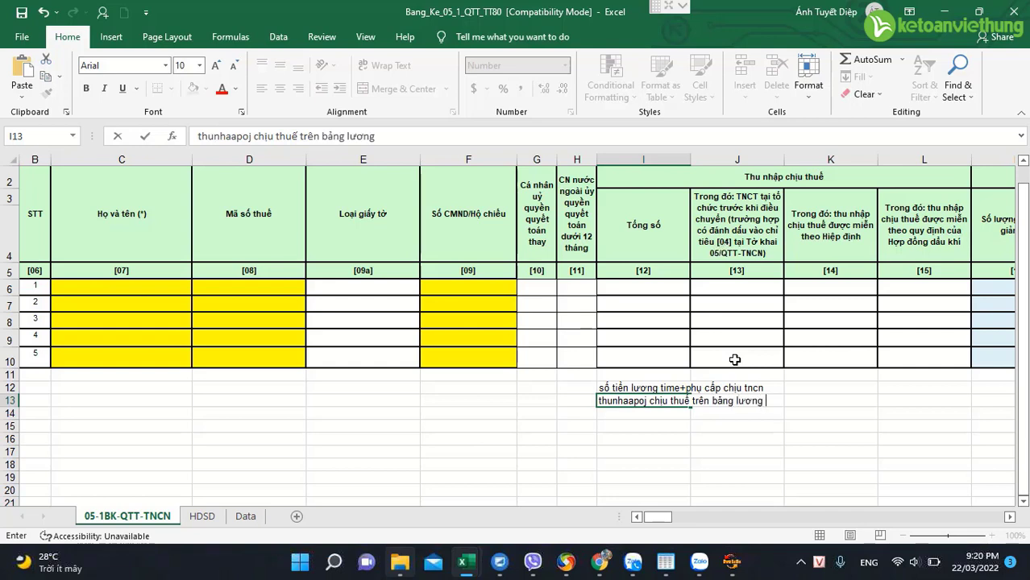
pyautogui.write('12th')
pyautogui.press('Return')
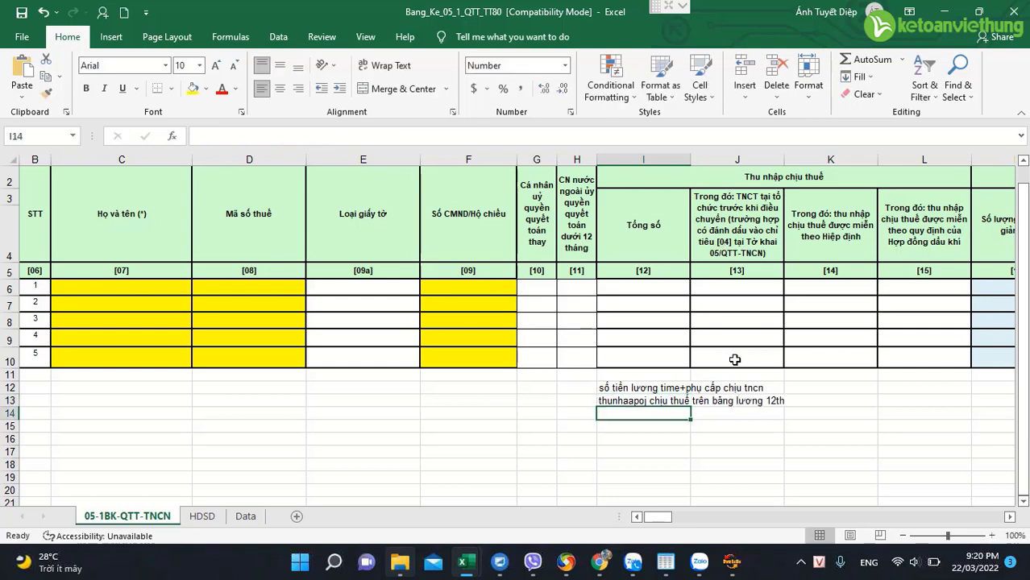
# Switch back to HTKK with the 05-1/BK-TNCN appendix
pyautogui.click(626, 400)
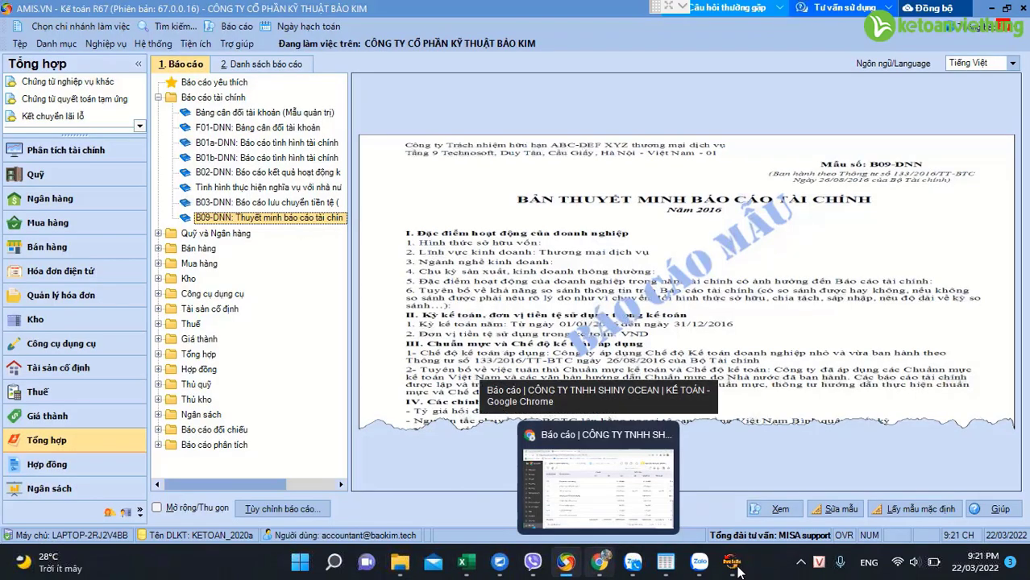
pyautogui.click(732, 562)
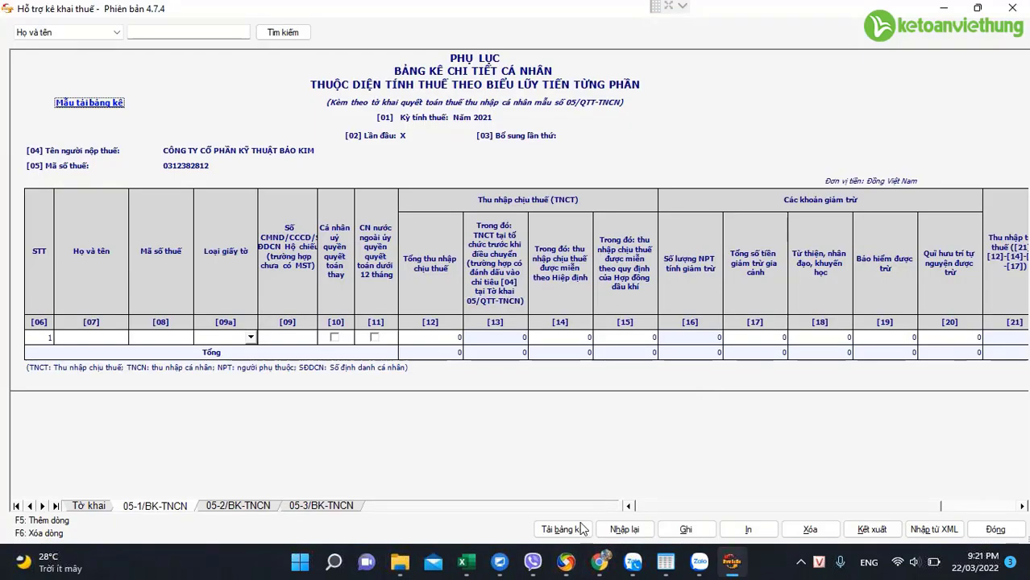